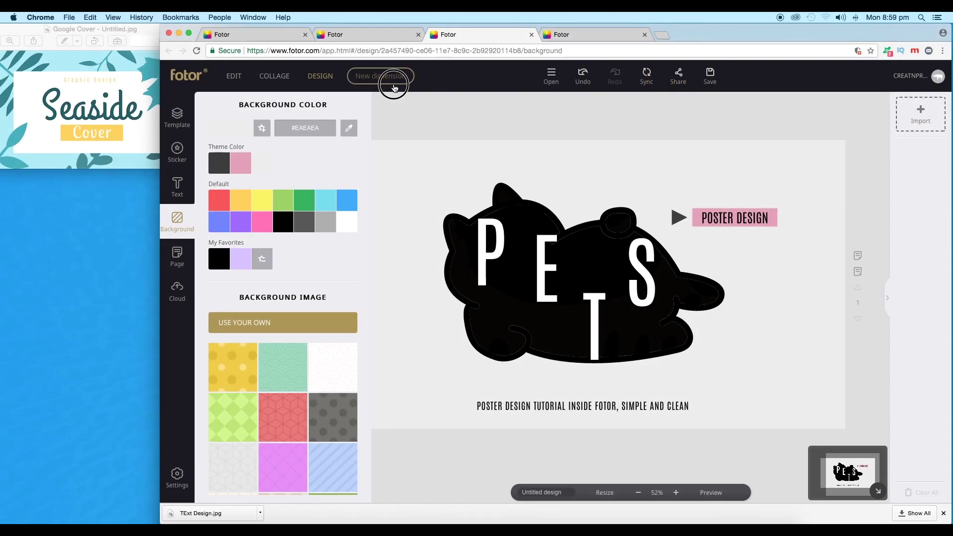
Leave the open poster design and start a new Google+ Cover design.
{"action": "left_click", "coordinate": [393, 88]}
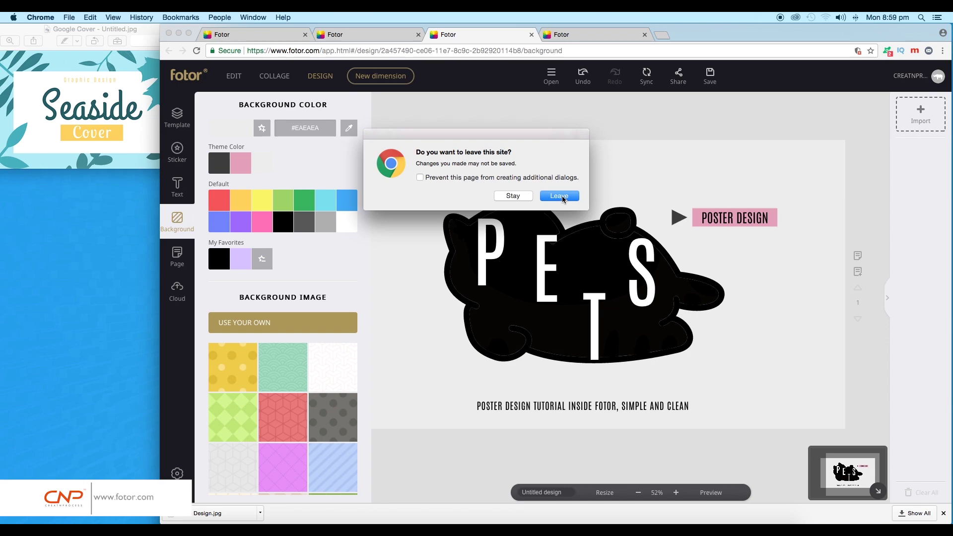
{"action": "left_click", "coordinate": [559, 197]}
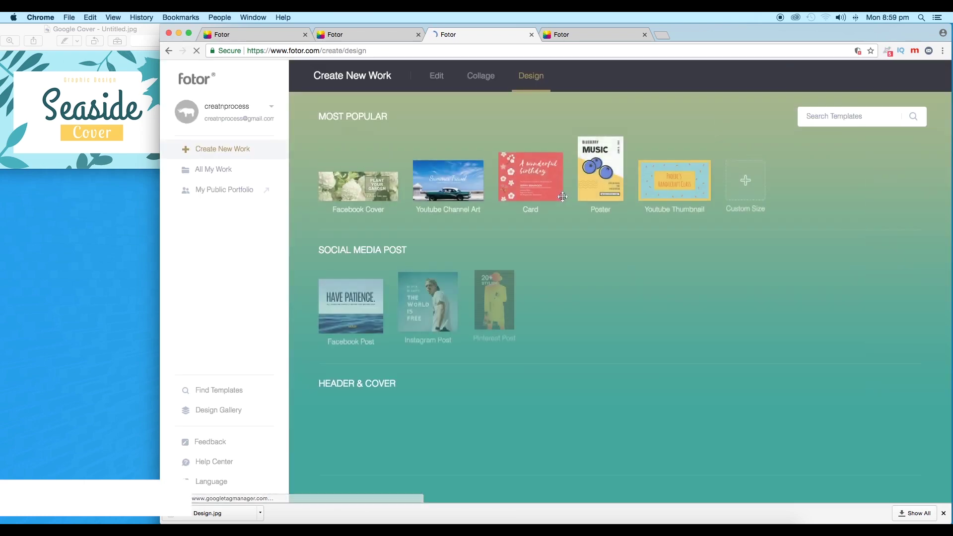
{"action": "scroll", "coordinate": [417, 229], "scroll_direction": "down", "scroll_amount": 8}
{"action": "scroll", "coordinate": [417, 229], "scroll_direction": "down", "scroll_amount": 3}
{"action": "scroll", "coordinate": [416, 229], "scroll_direction": "up", "scroll_amount": 5}
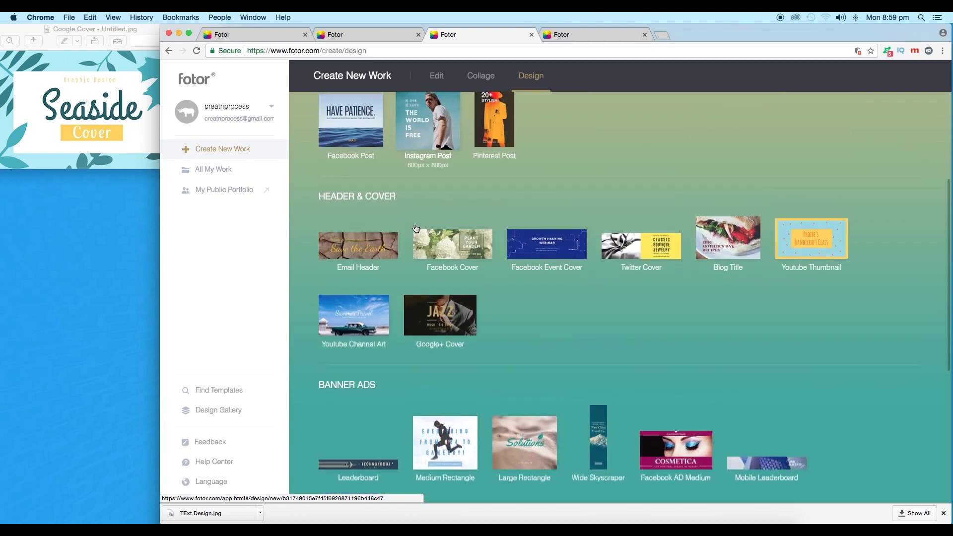
{"action": "scroll", "coordinate": [417, 229], "scroll_direction": "up", "scroll_amount": 3}
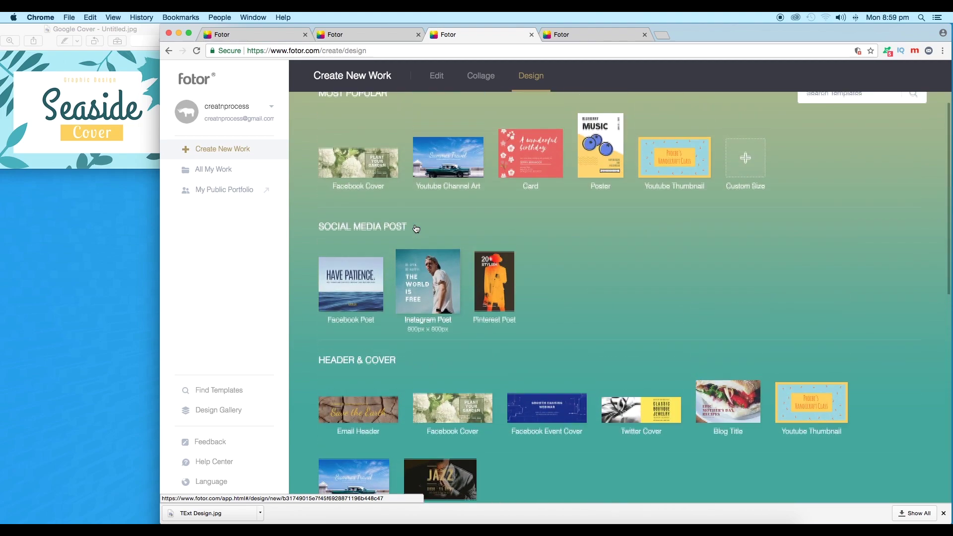
{"action": "scroll", "coordinate": [609, 238], "scroll_direction": "down", "scroll_amount": 3}
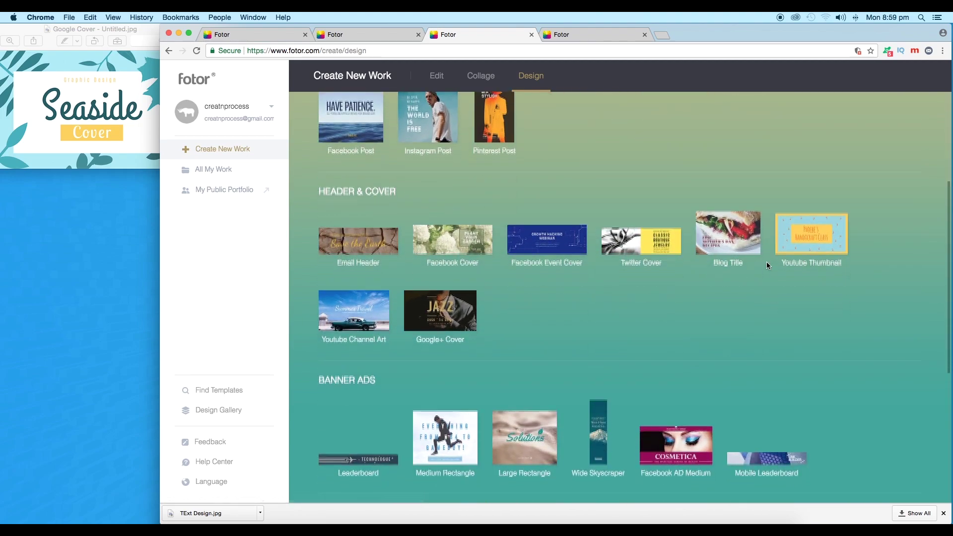
{"action": "scroll", "coordinate": [768, 266], "scroll_direction": "down", "scroll_amount": 3}
{"action": "left_click", "coordinate": [441, 189]}
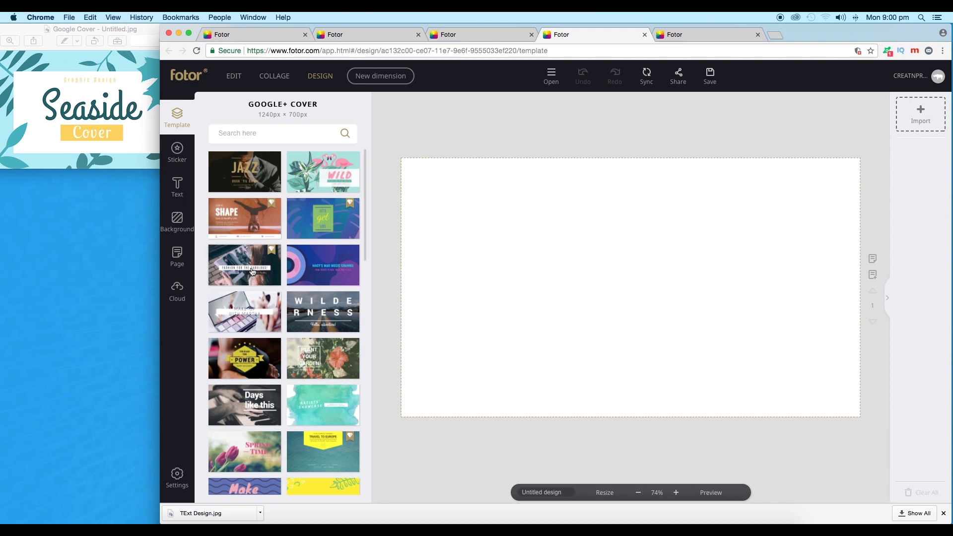
Apply the "Fashion for the Fabulous!" template and select its title text and its subtitle text.
{"action": "left_click", "coordinate": [301, 274]}
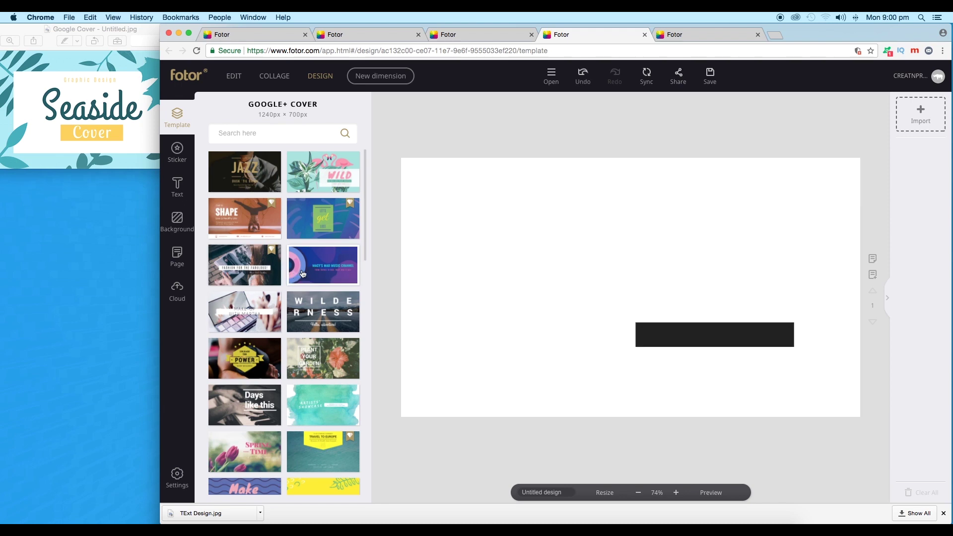
{"action": "left_click", "coordinate": [671, 305]}
{"action": "left_click_drag", "start_coordinate": [493, 301], "coordinate": [741, 303]}
{"action": "left_click", "coordinate": [694, 338]}
{"action": "left_click_drag", "start_coordinate": [661, 335], "coordinate": [777, 336]}
Select the template's background photo and try its zoom setting.
{"action": "left_click", "coordinate": [805, 233]}
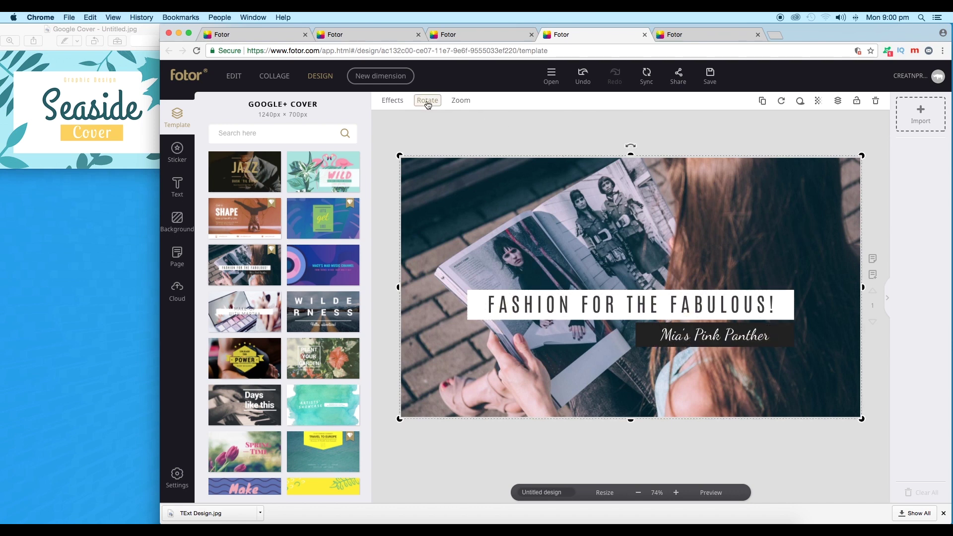
{"action": "left_click", "coordinate": [461, 100]}
{"action": "mouse_move", "coordinate": [462, 140]}
{"action": "left_mouse_down"}
{"action": "mouse_move", "coordinate": [477, 139]}
{"action": "mouse_move", "coordinate": [453, 144]}
{"action": "left_mouse_up"}
{"action": "left_click", "coordinate": [500, 155]}
Flip the background photo horizontally several times, leaving it mirrored with the woman's hair at the left.
{"action": "left_click", "coordinate": [427, 100]}
{"action": "left_click", "coordinate": [430, 144]}
{"action": "left_click", "coordinate": [431, 144]}
{"action": "left_click", "coordinate": [430, 144]}
{"action": "double_click", "coordinate": [430, 144]}
{"action": "left_click", "coordinate": [430, 144]}
{"action": "left_click", "coordinate": [430, 144]}
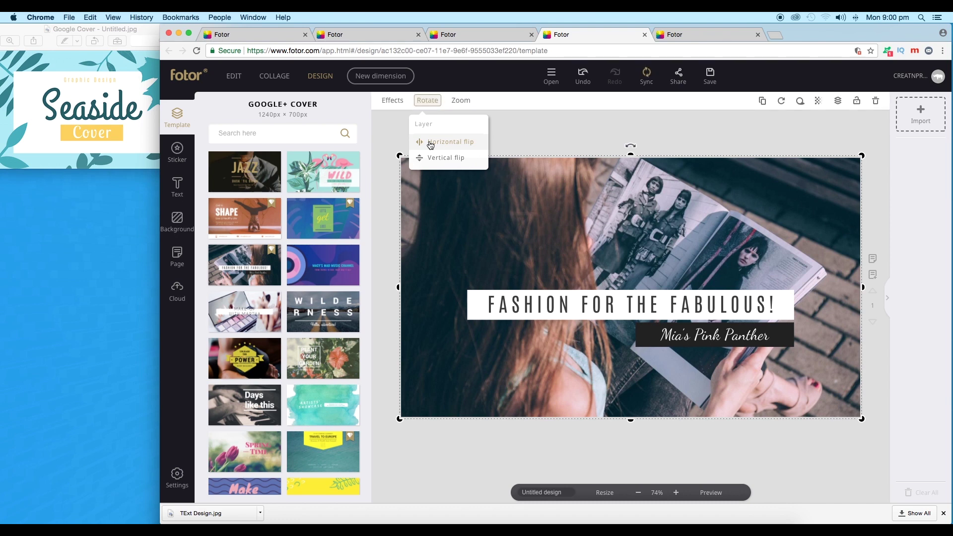
Try several colour effects on the background photo, and box-select the title and subtitle layers as a group.
{"action": "left_click", "coordinate": [398, 102]}
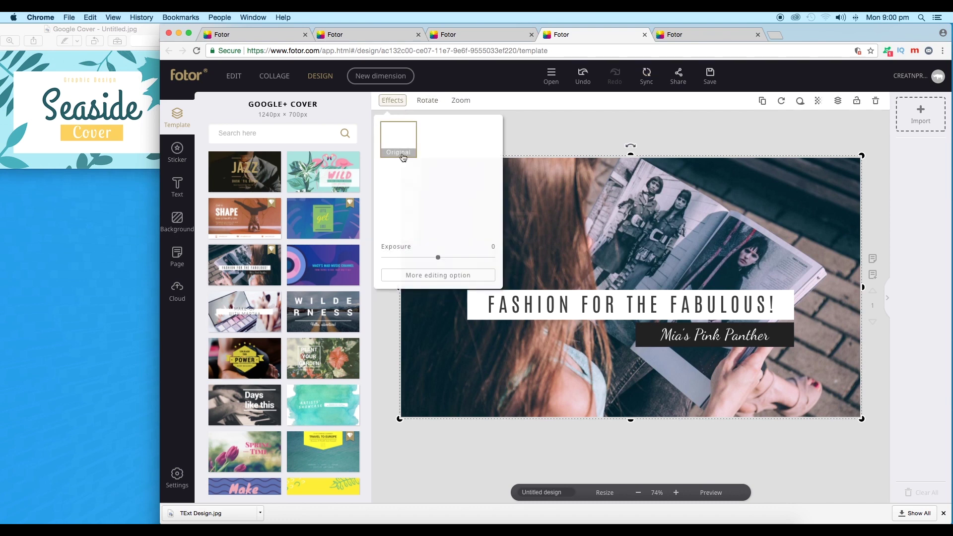
{"action": "left_click", "coordinate": [428, 193]}
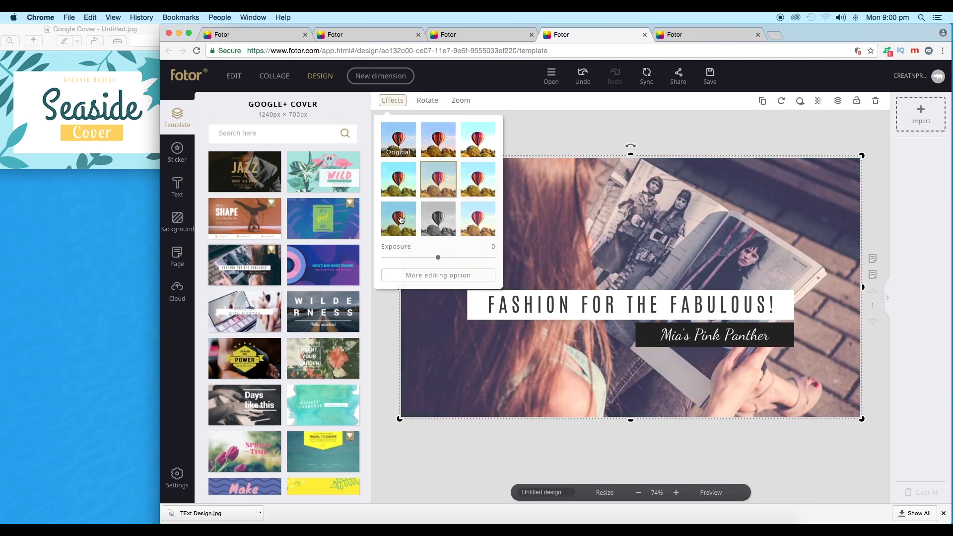
{"action": "left_click", "coordinate": [401, 219]}
{"action": "left_click", "coordinate": [478, 180]}
{"action": "left_click", "coordinate": [478, 139]}
{"action": "left_click", "coordinate": [512, 128]}
{"action": "left_click_drag", "start_coordinate": [411, 135], "coordinate": [852, 448]}
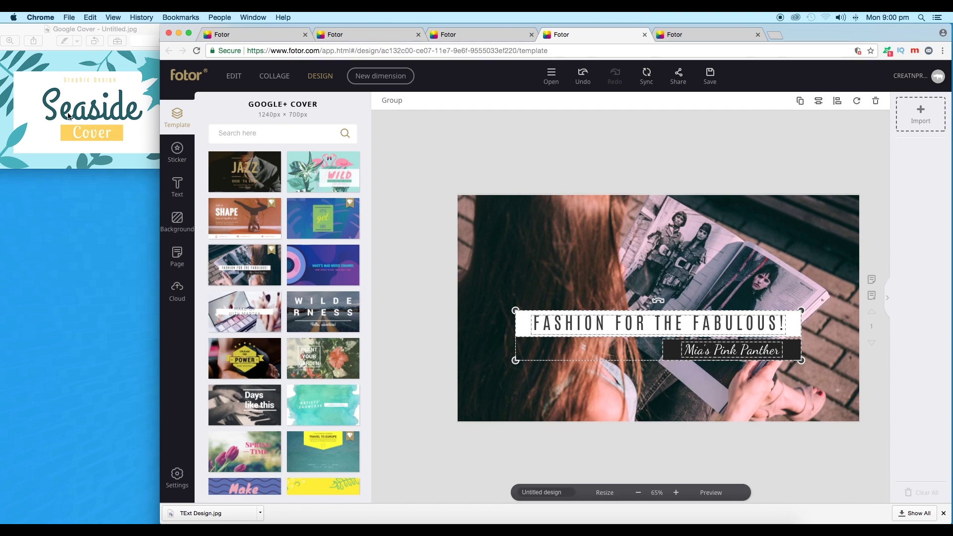
{"action": "left_click", "coordinate": [447, 165]}
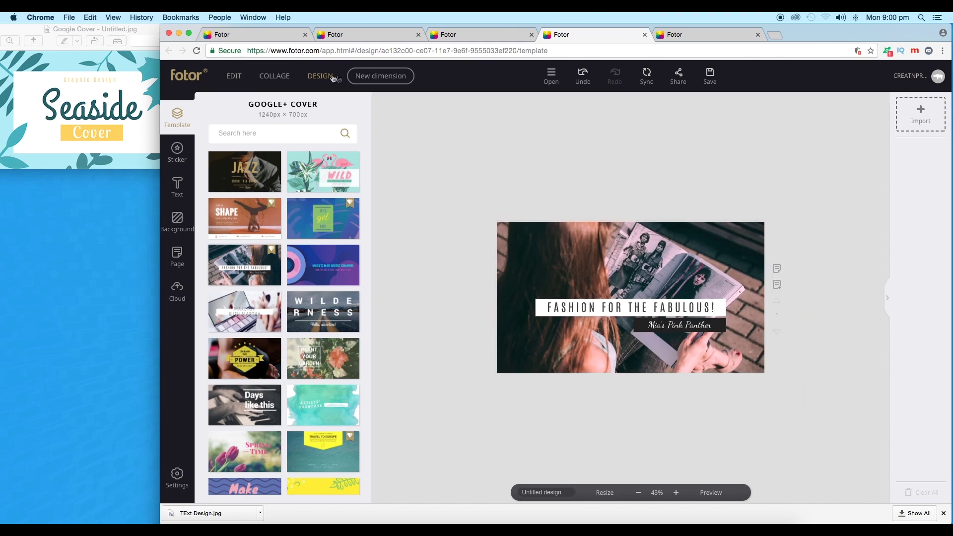
Create a new custom-size design of 2000 x 1100 px.
{"action": "left_click", "coordinate": [360, 79]}
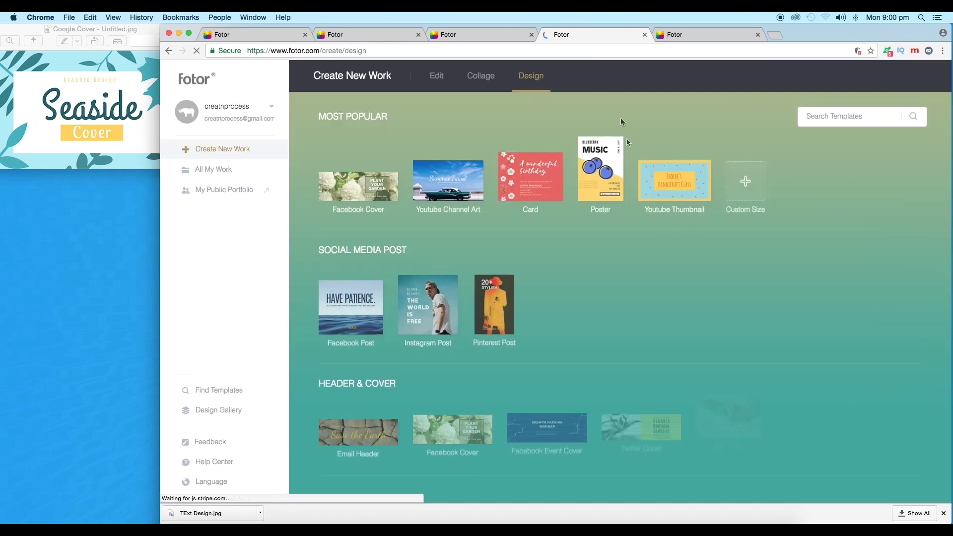
{"action": "left_click", "coordinate": [746, 183]}
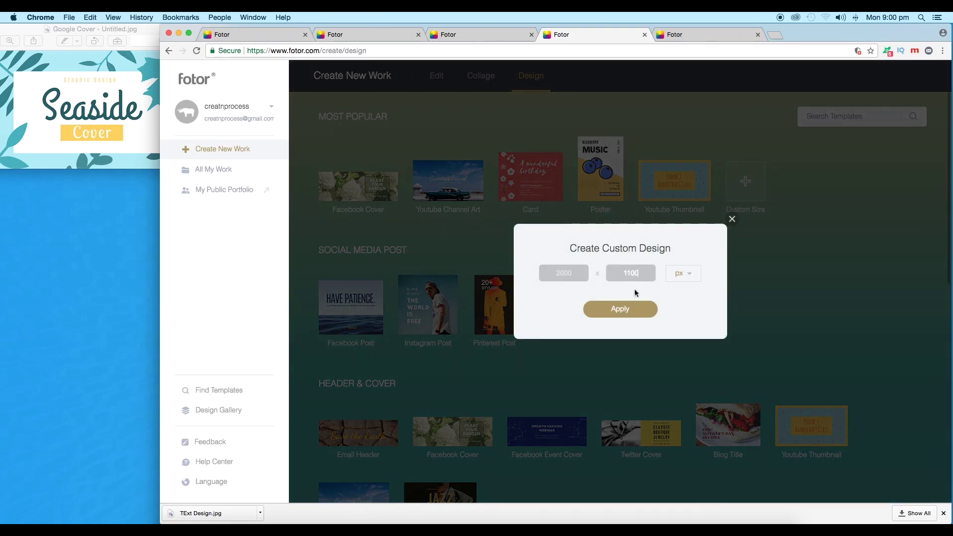
{"action": "left_click", "coordinate": [629, 310]}
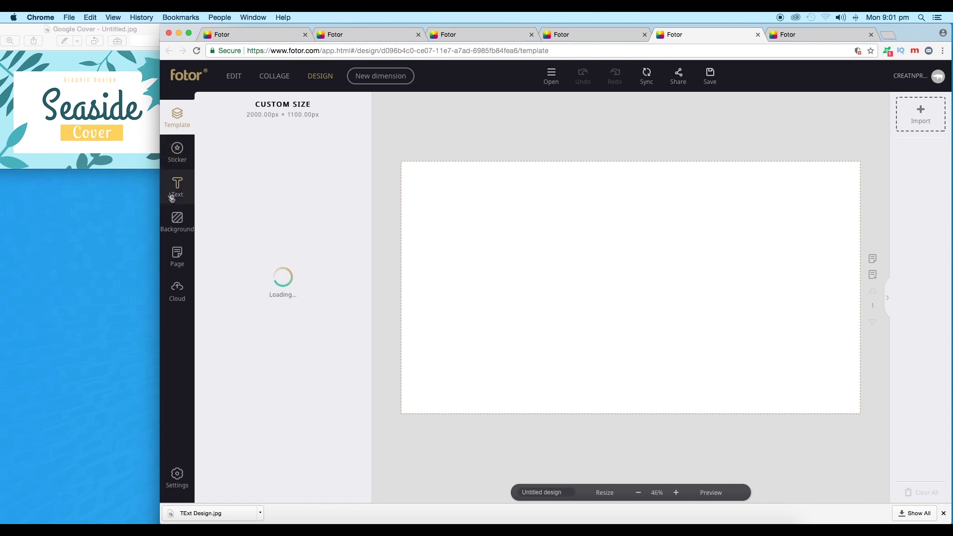
Set the background color to light aqua, #ABE7E9.
{"action": "left_click", "coordinate": [183, 222]}
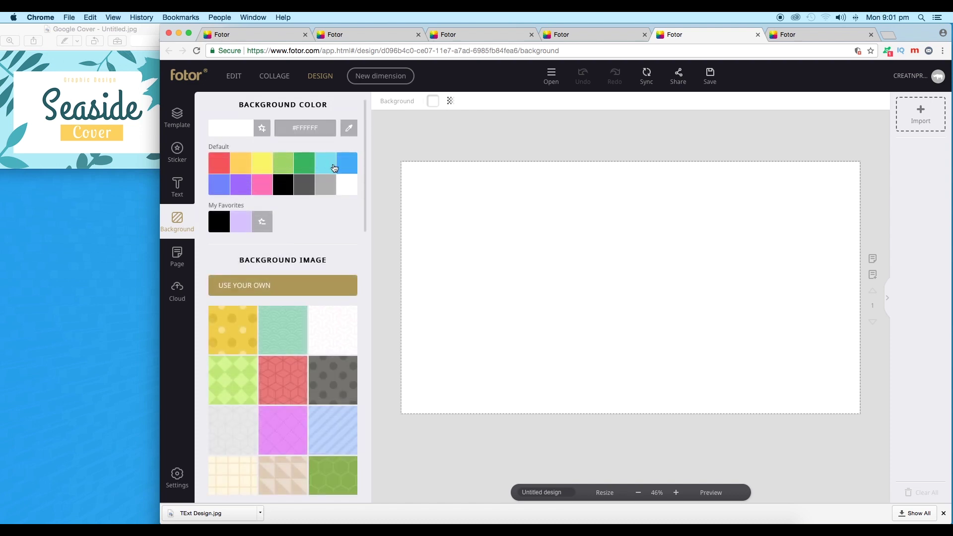
{"action": "left_click", "coordinate": [335, 167]}
{"action": "left_click", "coordinate": [262, 129]}
{"action": "left_click", "coordinate": [286, 160]}
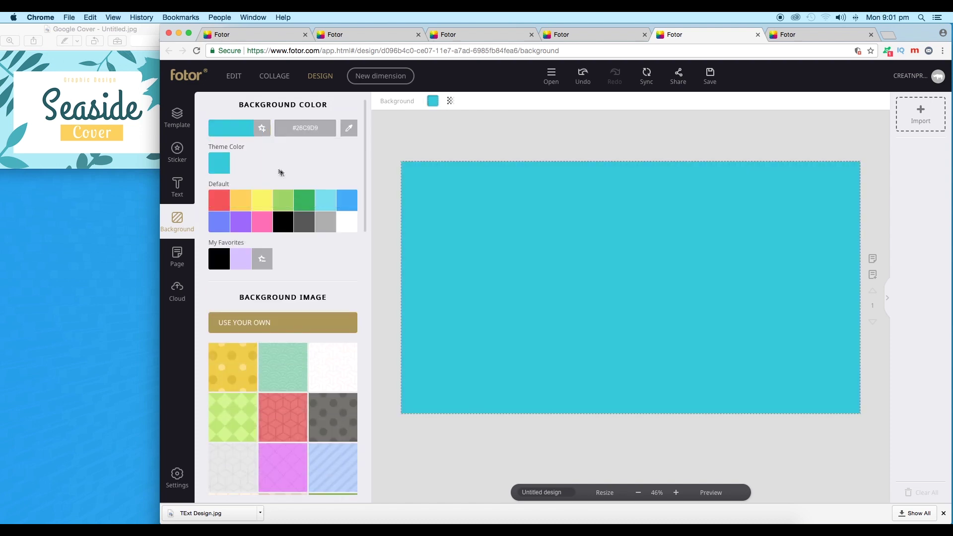
{"action": "left_click", "coordinate": [241, 136]}
{"action": "left_click_drag", "start_coordinate": [298, 196], "coordinate": [323, 201]}
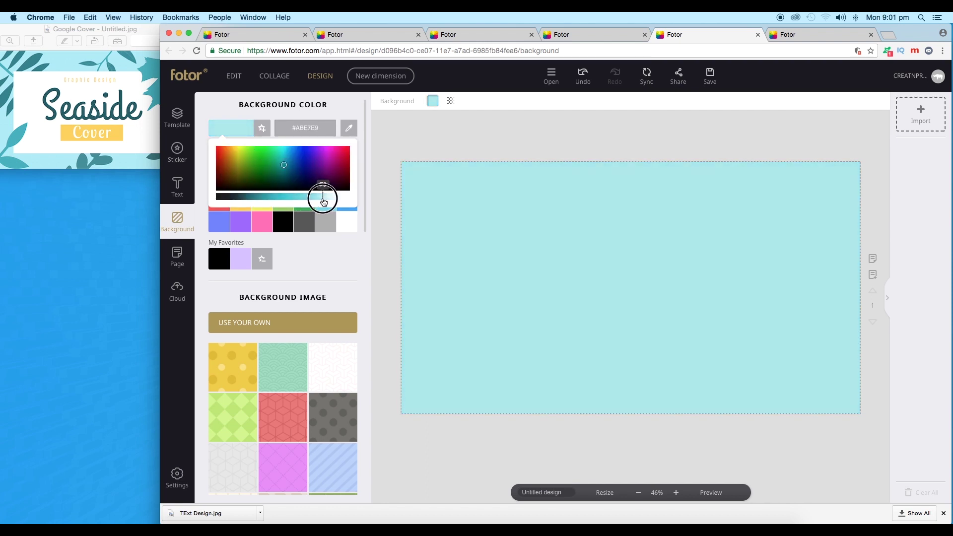
{"action": "left_click", "coordinate": [385, 138]}
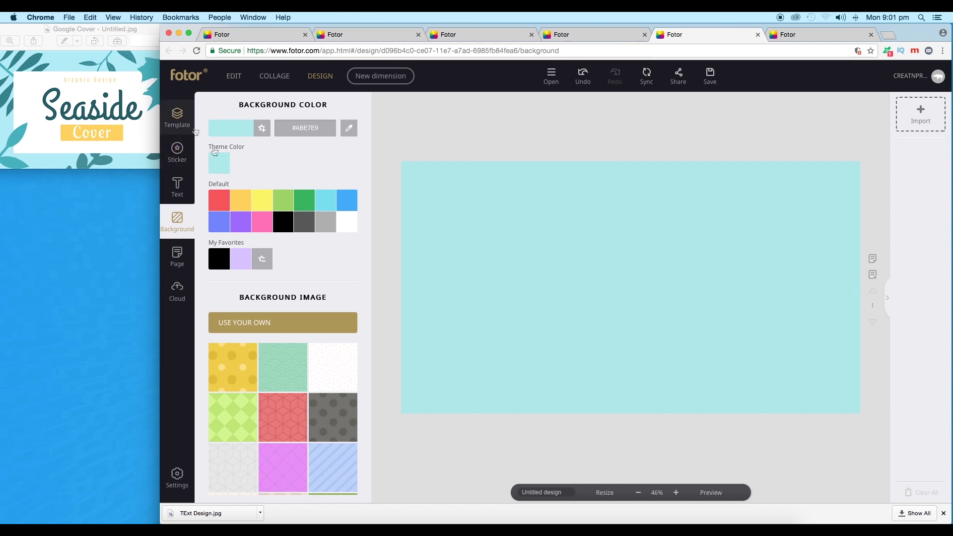
Search the stickers for "PLANTS".
{"action": "left_click", "coordinate": [180, 157]}
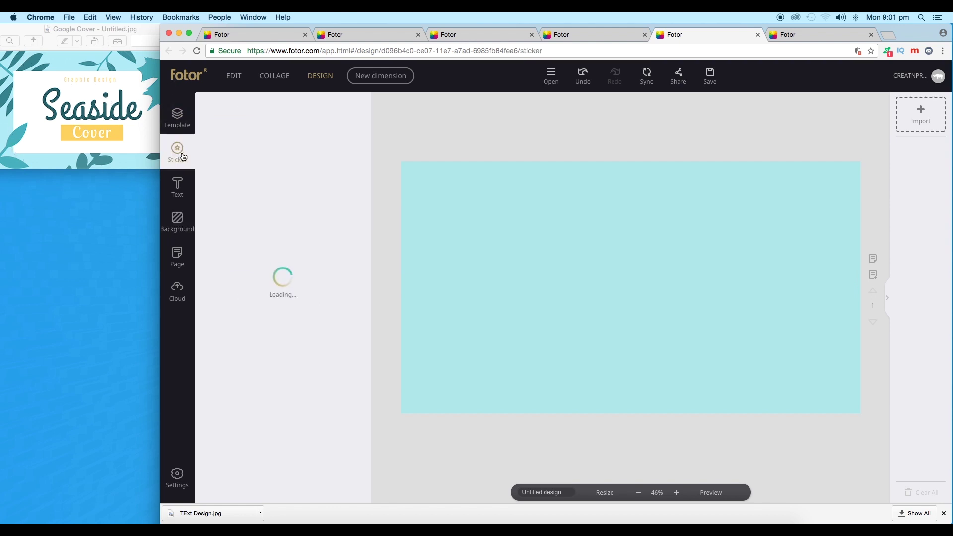
{"action": "left_click", "coordinate": [265, 133]}
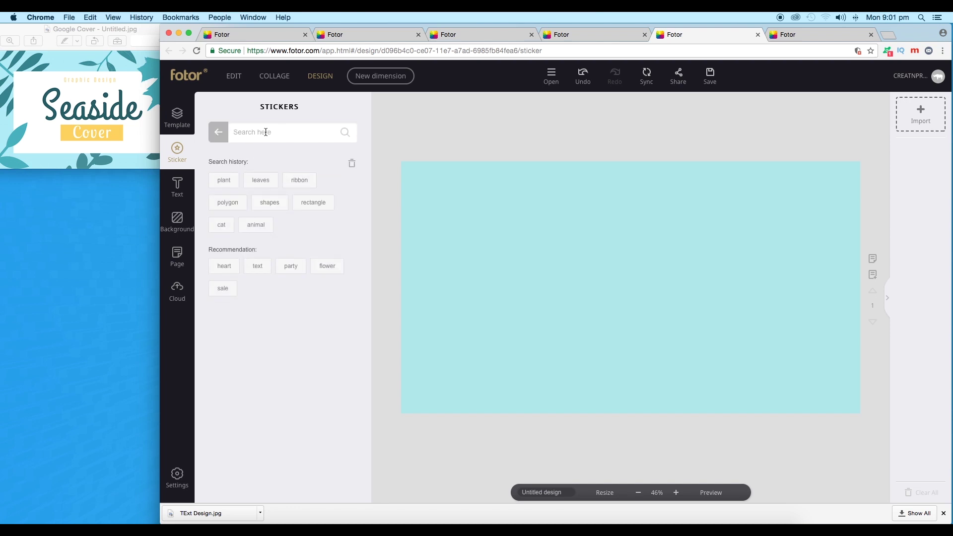
{"action": "type", "text": "PLANTS"}
{"action": "key", "text": "Return"}
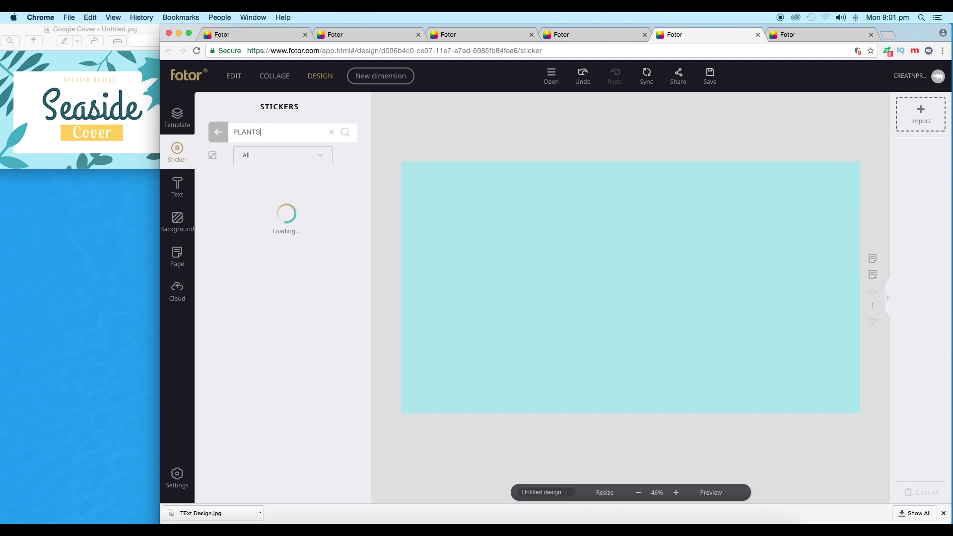
Add the blue round-leaved branch sticker and place it in the upper left of the canvas.
{"action": "scroll", "coordinate": [291, 262], "scroll_direction": "down", "scroll_amount": 5}
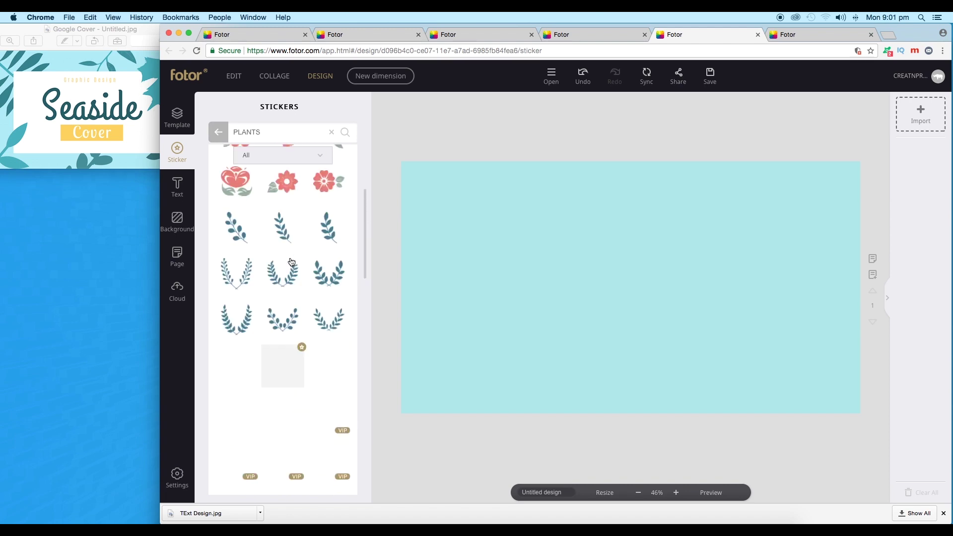
{"action": "scroll", "coordinate": [291, 262], "scroll_direction": "up", "scroll_amount": 5}
{"action": "scroll", "coordinate": [291, 262], "scroll_direction": "down", "scroll_amount": 4}
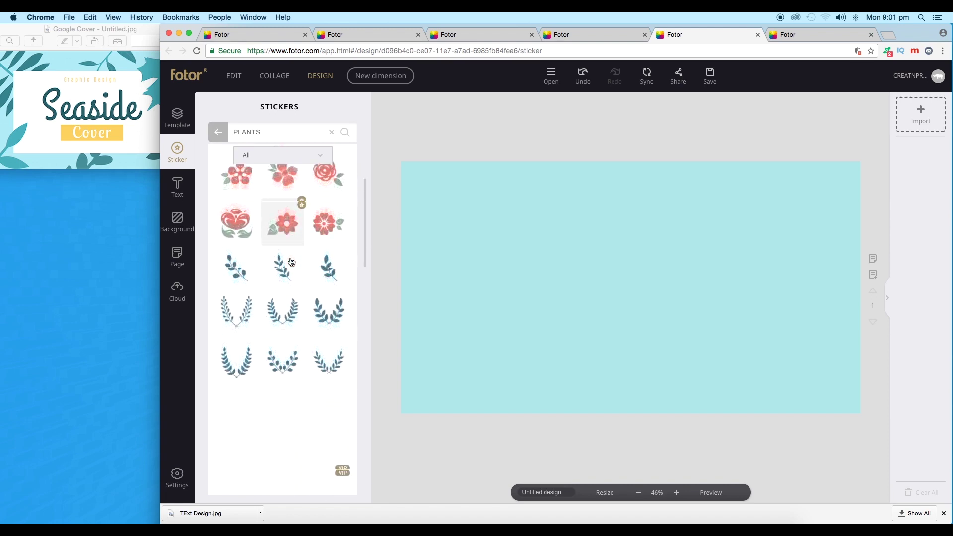
{"action": "scroll", "coordinate": [291, 262], "scroll_direction": "down", "scroll_amount": 3}
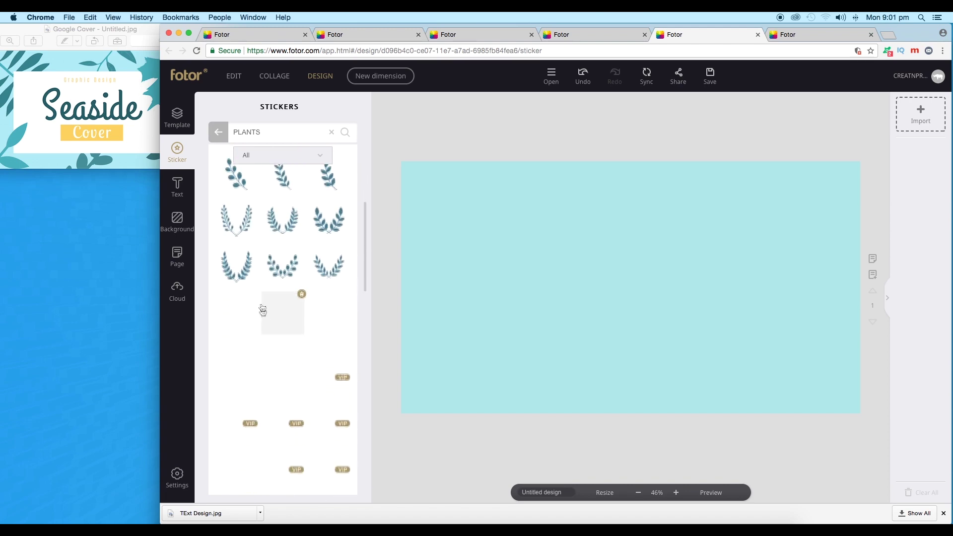
{"action": "left_click", "coordinate": [241, 187]}
{"action": "scroll", "coordinate": [238, 218], "scroll_direction": "down", "scroll_amount": 2}
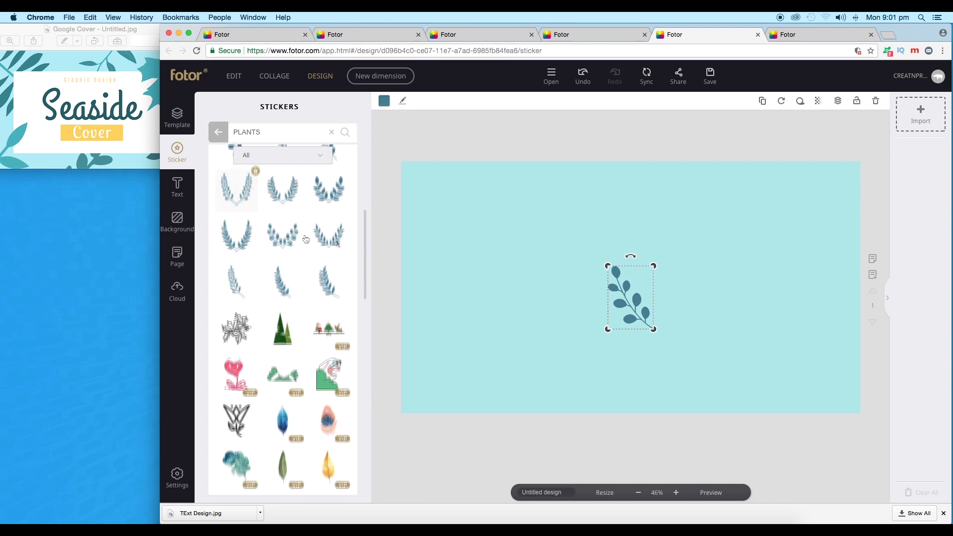
{"action": "left_click_drag", "start_coordinate": [609, 300], "coordinate": [524, 260]}
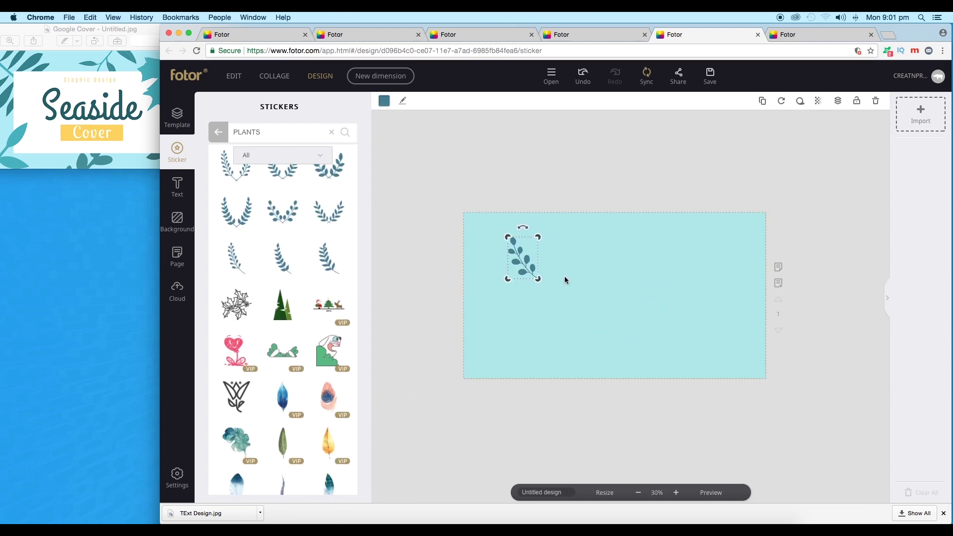
Add the blue pointed-leaf branch sticker and place it to the right of the round-leaved branch.
{"action": "scroll", "coordinate": [564, 276], "scroll_direction": "up", "scroll_amount": 4}
{"action": "scroll", "coordinate": [565, 276], "scroll_direction": "down", "scroll_amount": 3}
{"action": "scroll", "coordinate": [297, 249], "scroll_direction": "down", "scroll_amount": 1}
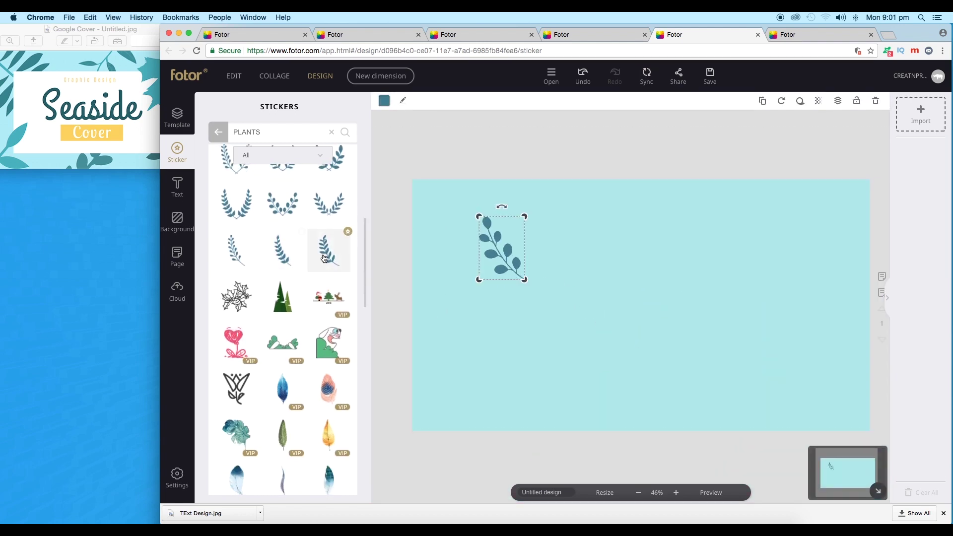
{"action": "left_click", "coordinate": [326, 259]}
{"action": "left_click_drag", "start_coordinate": [615, 298], "coordinate": [539, 231]}
Search the stickers for "LEAVES".
{"action": "scroll", "coordinate": [312, 278], "scroll_direction": "down", "scroll_amount": 3}
{"action": "scroll", "coordinate": [312, 279], "scroll_direction": "down", "scroll_amount": 2}
{"action": "scroll", "coordinate": [318, 301], "scroll_direction": "up", "scroll_amount": 8}
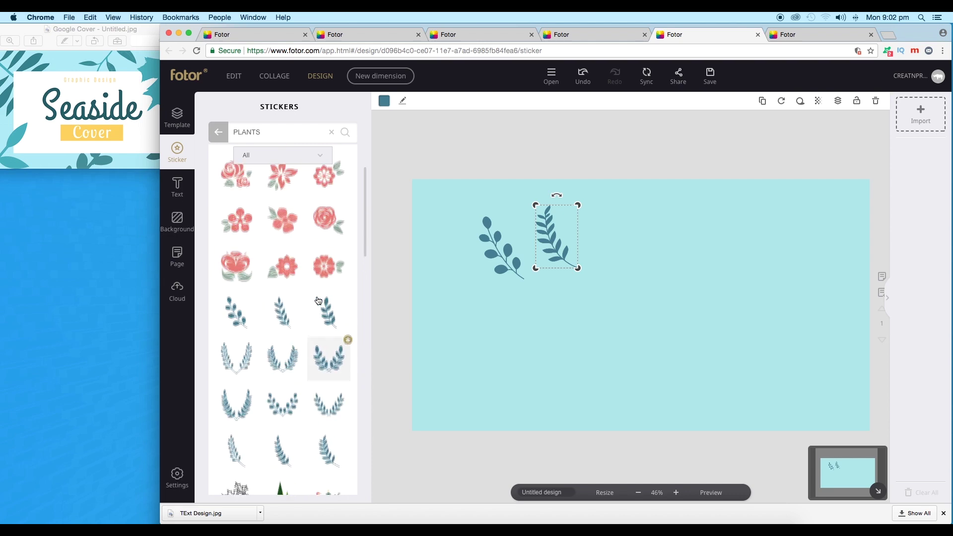
{"action": "double_click", "coordinate": [229, 134]}
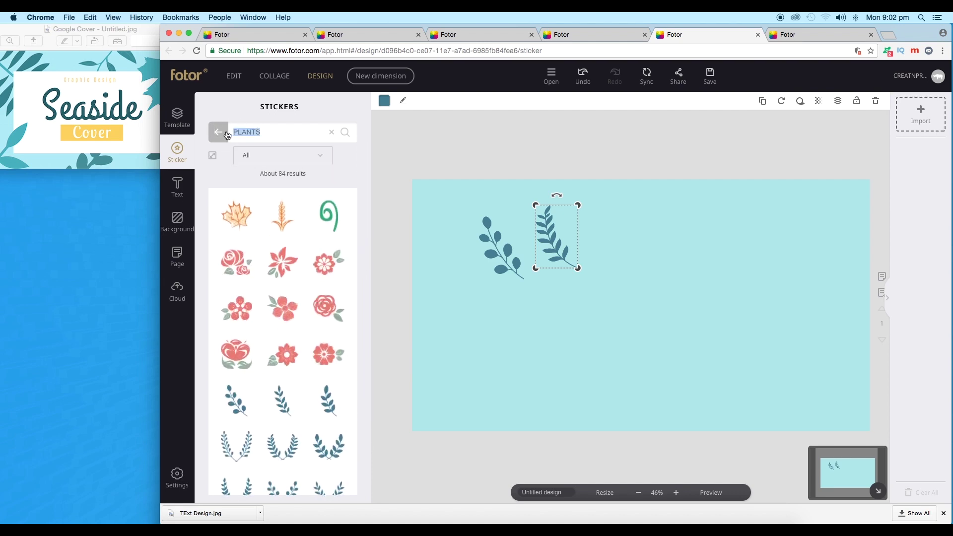
{"action": "type", "text": "LEAVES"}
{"action": "key", "text": "Return"}
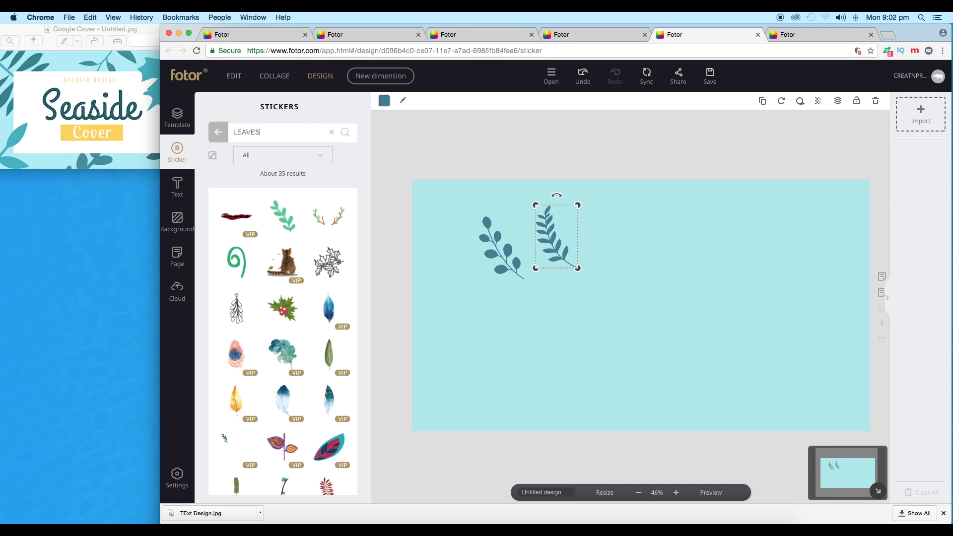
Add the red-leaved branch sticker and place it to the right of the two blue branches.
{"action": "scroll", "coordinate": [268, 248], "scroll_direction": "down", "scroll_amount": 3}
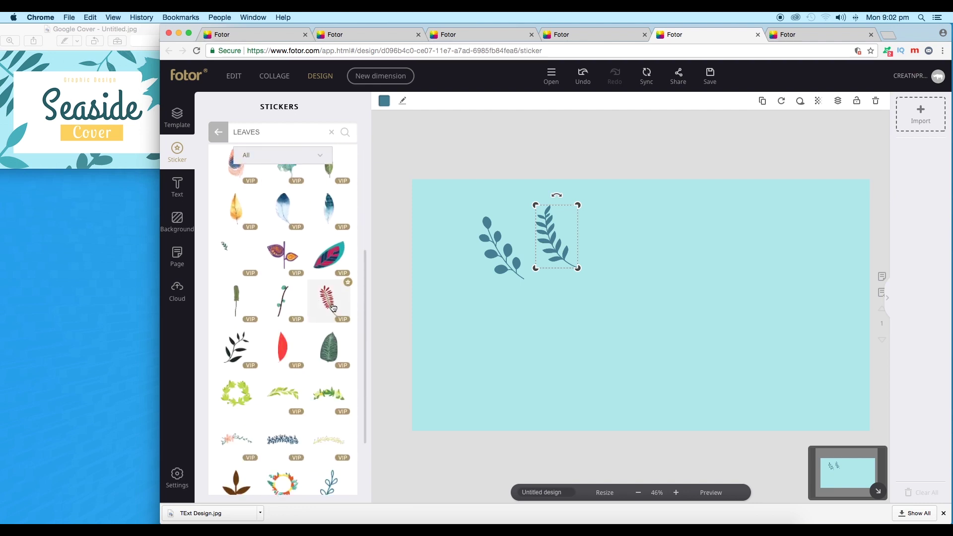
{"action": "left_click", "coordinate": [330, 306]}
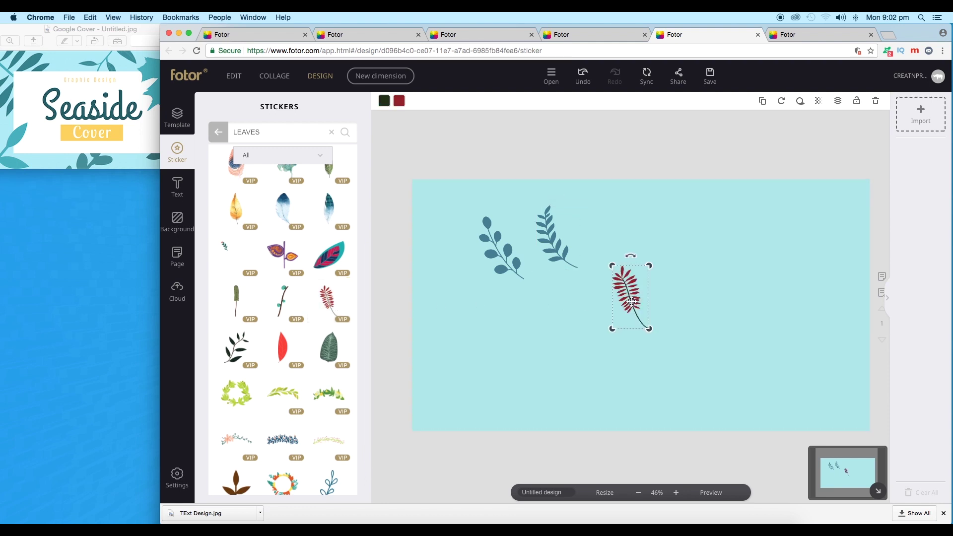
{"action": "left_click_drag", "start_coordinate": [630, 303], "coordinate": [610, 249]}
Add the black leafy branch sticker and place it in the upper right area of the canvas.
{"action": "left_click", "coordinate": [236, 347]}
{"action": "scroll", "coordinate": [237, 348], "scroll_direction": "down", "scroll_amount": 2}
{"action": "left_click_drag", "start_coordinate": [629, 300], "coordinate": [720, 251]}
{"action": "scroll", "coordinate": [289, 226], "scroll_direction": "up", "scroll_amount": 6}
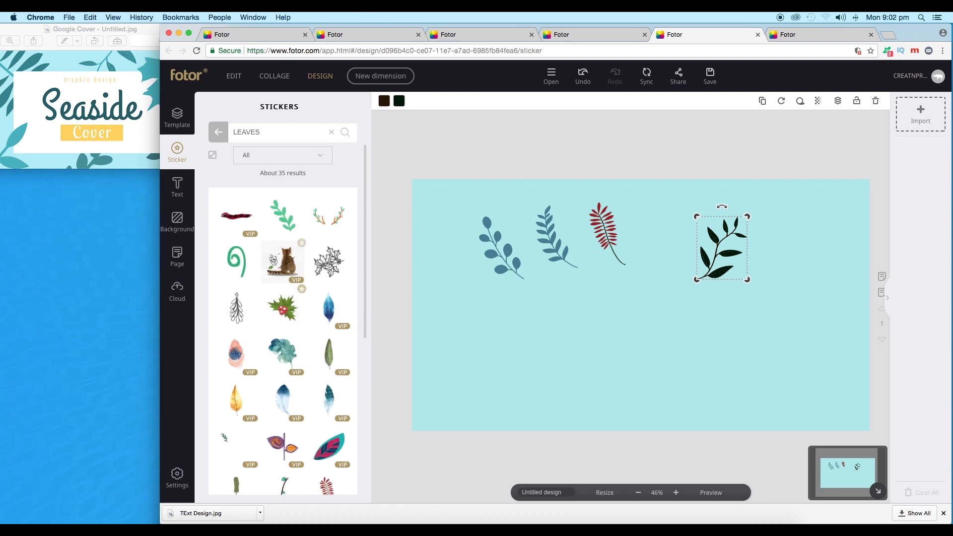
Add the green leafy branch sticker to the right of the black branch, and nudge the black branch slightly up and right.
{"action": "left_click", "coordinate": [289, 226]}
{"action": "left_click_drag", "start_coordinate": [629, 300], "coordinate": [806, 264]}
{"action": "left_click_drag", "start_coordinate": [731, 268], "coordinate": [736, 258]}
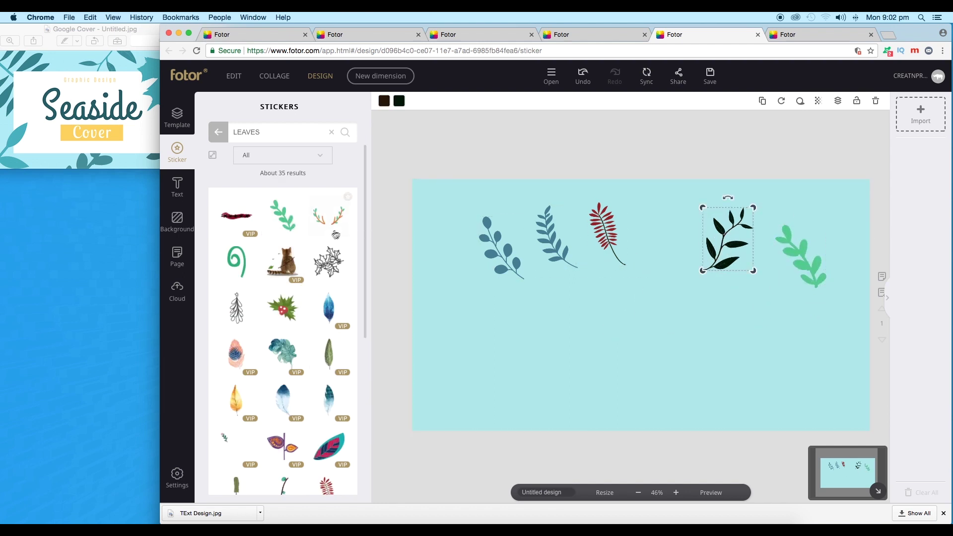
Search the stickers for "plants" and look through the results.
{"action": "scroll", "coordinate": [318, 302], "scroll_direction": "down", "scroll_amount": 2}
{"action": "scroll", "coordinate": [318, 303], "scroll_direction": "down", "scroll_amount": 3}
{"action": "scroll", "coordinate": [318, 278], "scroll_direction": "up", "scroll_amount": 10}
{"action": "double_click", "coordinate": [272, 131]}
{"action": "type", "text": "plant"}
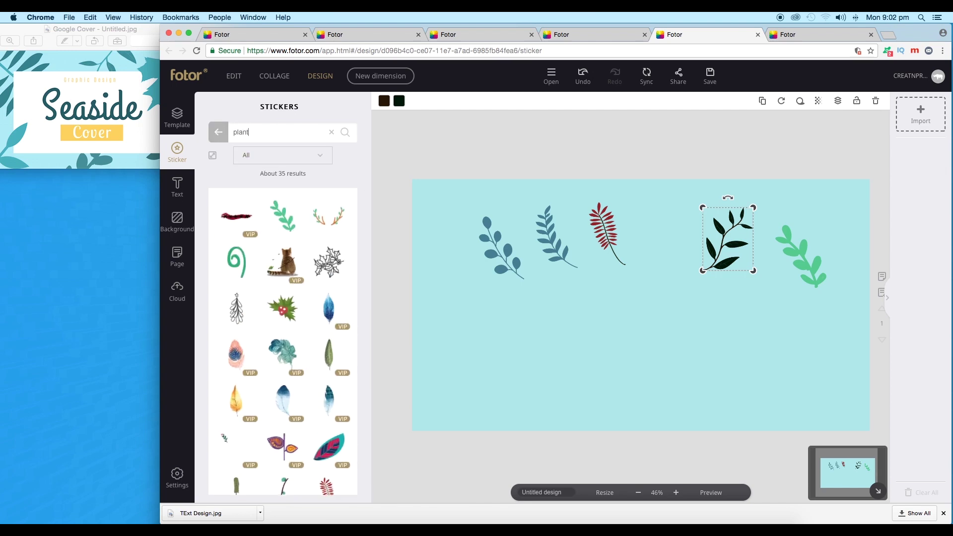
{"action": "type", "text": "s"}
{"action": "key", "text": "Return"}
{"action": "scroll", "coordinate": [303, 278], "scroll_direction": "down", "scroll_amount": 1}
{"action": "scroll", "coordinate": [304, 280], "scroll_direction": "down", "scroll_amount": 6}
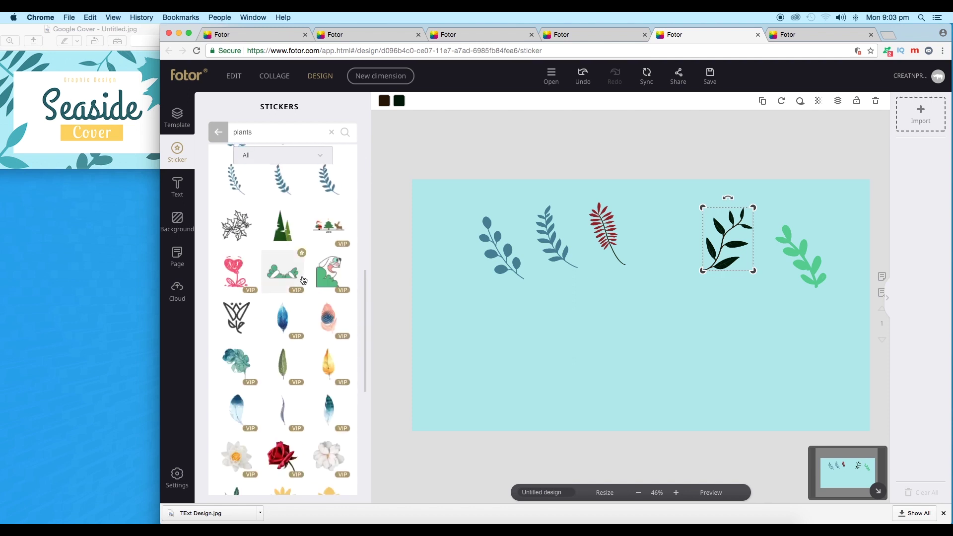
Add the orange maple leaf sticker and place it below the branches, near the lower middle of the canvas.
{"action": "scroll", "coordinate": [304, 276], "scroll_direction": "up", "scroll_amount": 8}
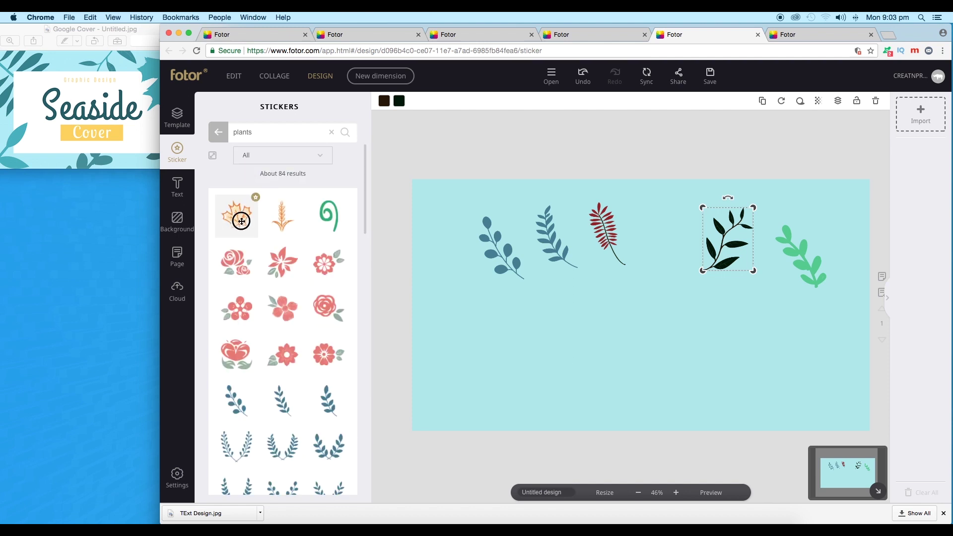
{"action": "left_click_drag", "start_coordinate": [279, 253], "coordinate": [662, 281]}
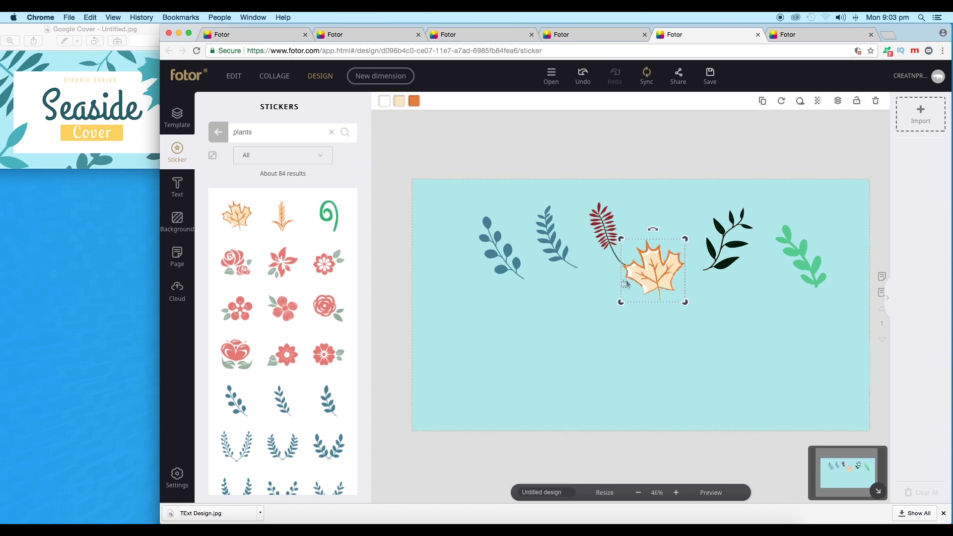
{"action": "left_click_drag", "start_coordinate": [618, 284], "coordinate": [602, 354]}
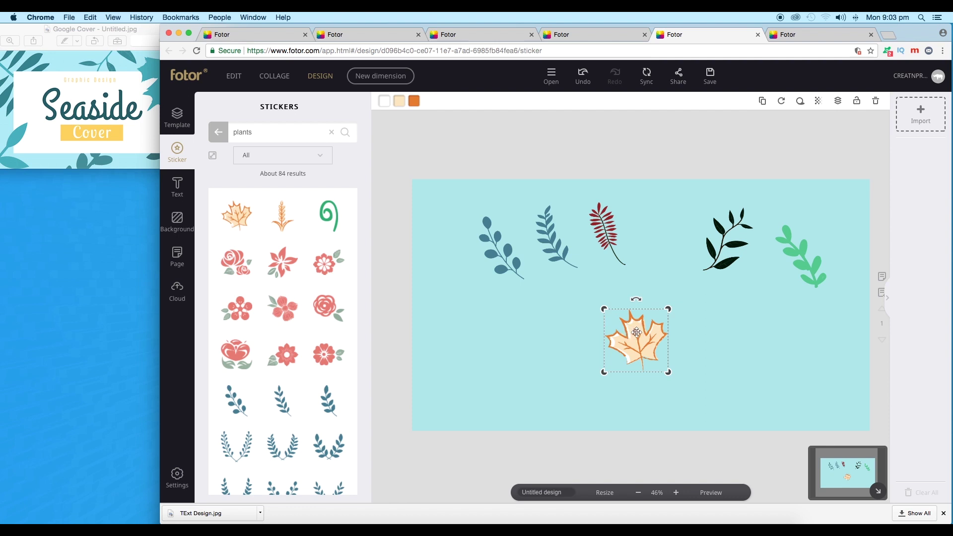
Recolor all three maple leaf colors teal, using #3F9FA2 for the two fills and #40A1A4 for the outline.
{"action": "left_click", "coordinate": [384, 102]}
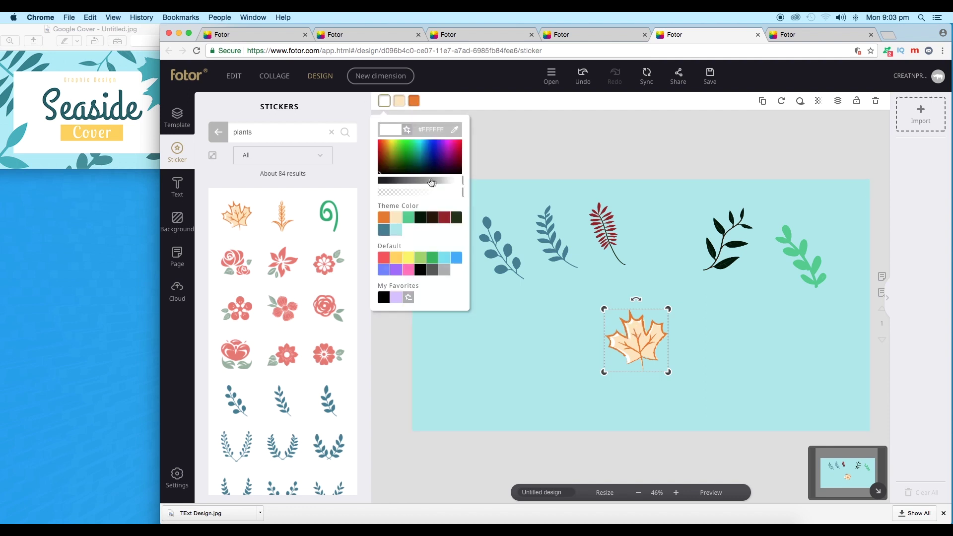
{"action": "mouse_move", "coordinate": [397, 180]}
{"action": "left_mouse_down"}
{"action": "mouse_move", "coordinate": [411, 184]}
{"action": "mouse_move", "coordinate": [422, 161]}
{"action": "mouse_move", "coordinate": [418, 184]}
{"action": "mouse_move", "coordinate": [403, 184]}
{"action": "mouse_move", "coordinate": [416, 185]}
{"action": "left_mouse_up"}
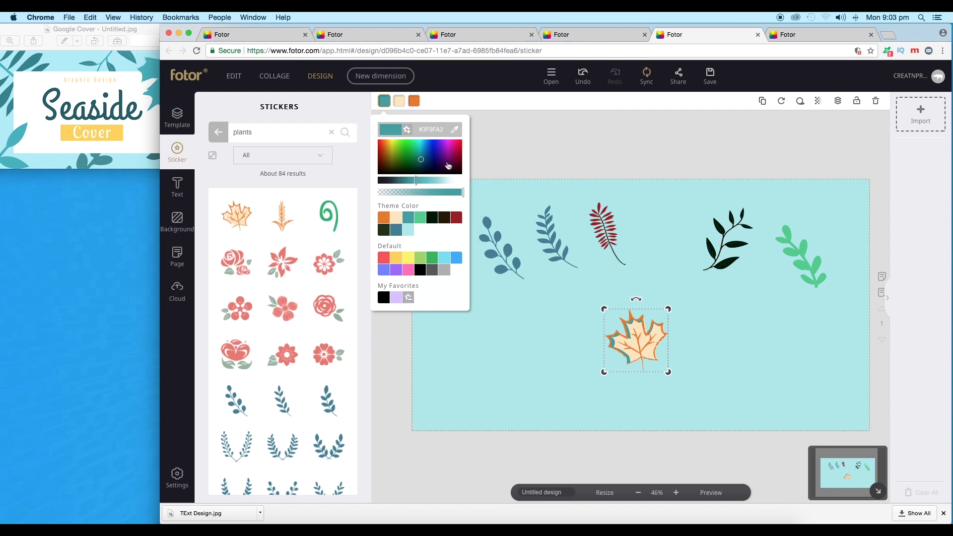
{"action": "left_click", "coordinate": [399, 101]}
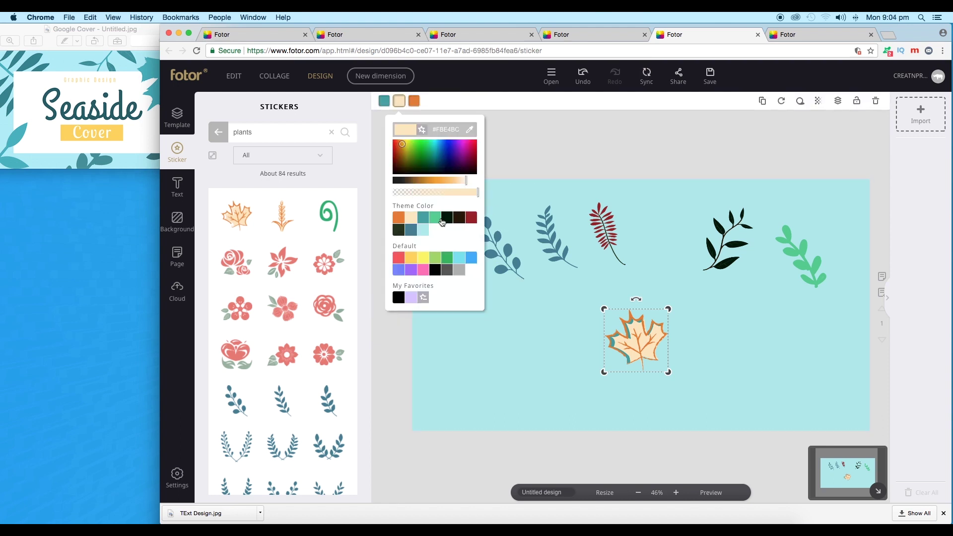
{"action": "left_click", "coordinate": [428, 223]}
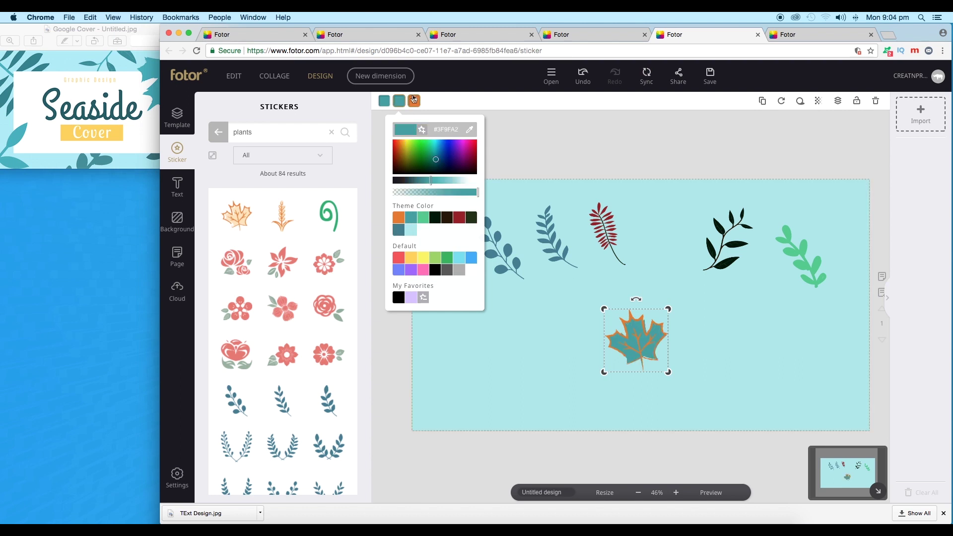
{"action": "left_click", "coordinate": [414, 101]}
{"action": "left_click", "coordinate": [429, 223]}
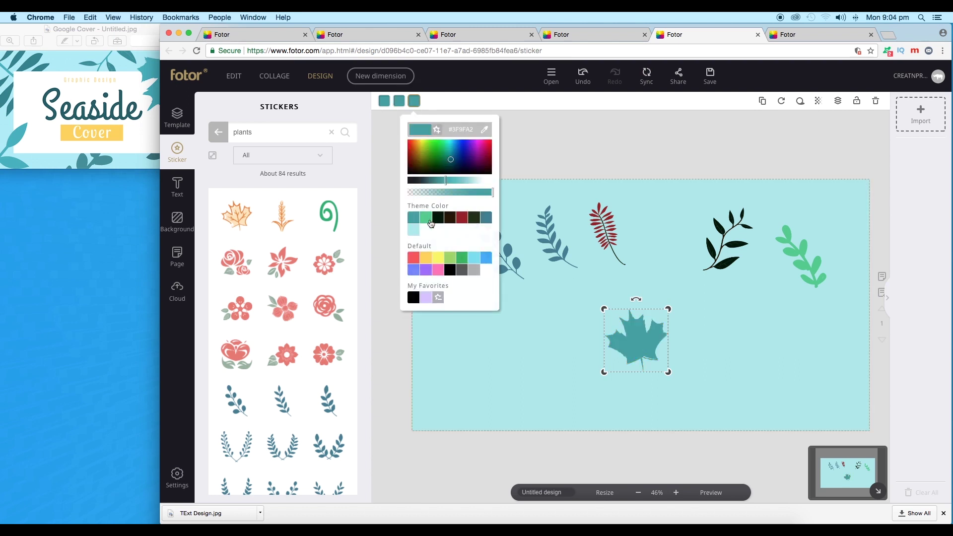
{"action": "left_click", "coordinate": [448, 185]}
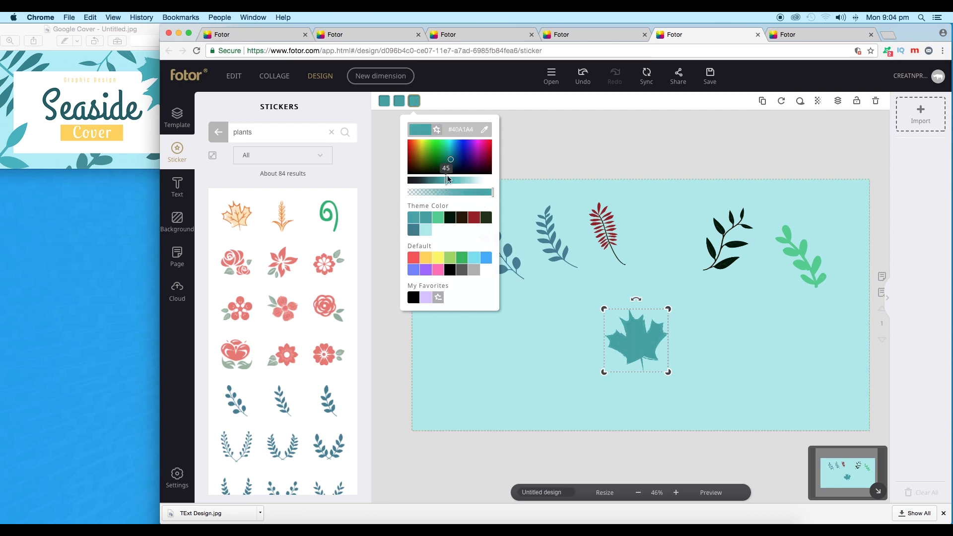
Move the two blue branches to the right of the maple leaf and adjust the pointed-leaf branch's blue brightness.
{"action": "left_click", "coordinate": [550, 243]}
{"action": "left_click", "coordinate": [384, 101]}
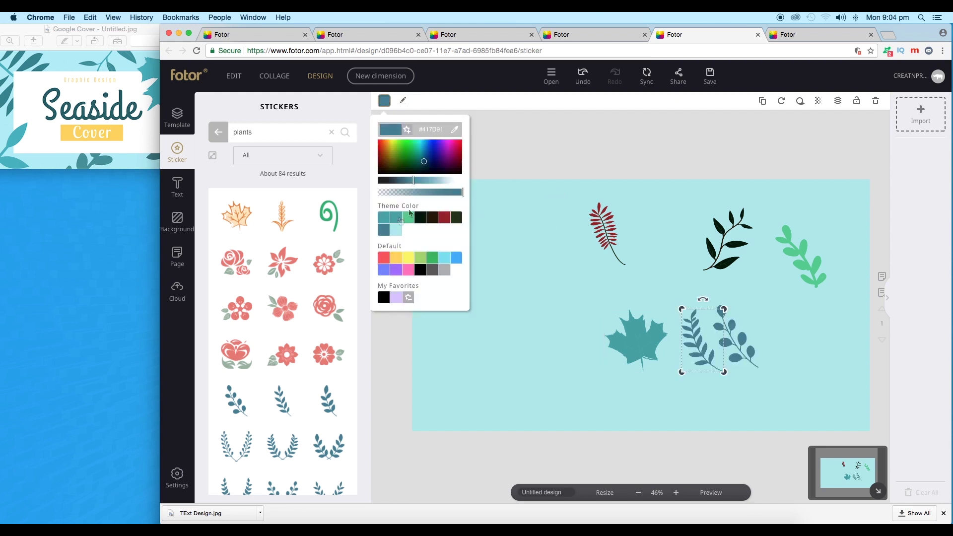
{"action": "left_click", "coordinate": [413, 180]}
Recolor both colors of the red-leaved branch and of the black leafy branch to the dark blue of the other branches.
{"action": "left_click", "coordinate": [618, 244]}
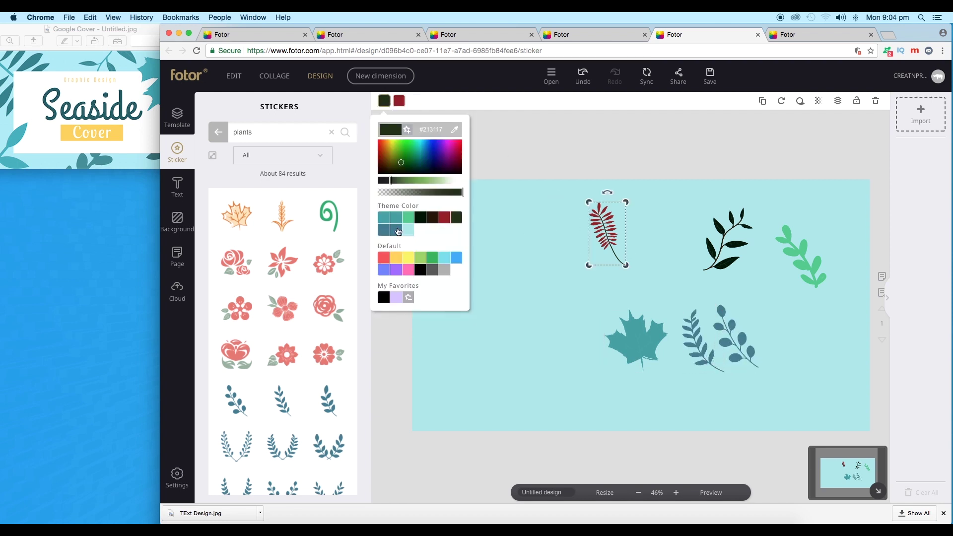
{"action": "left_click", "coordinate": [399, 101]}
{"action": "left_click", "coordinate": [409, 224]}
{"action": "left_click", "coordinate": [725, 238]}
{"action": "left_click", "coordinate": [399, 100]}
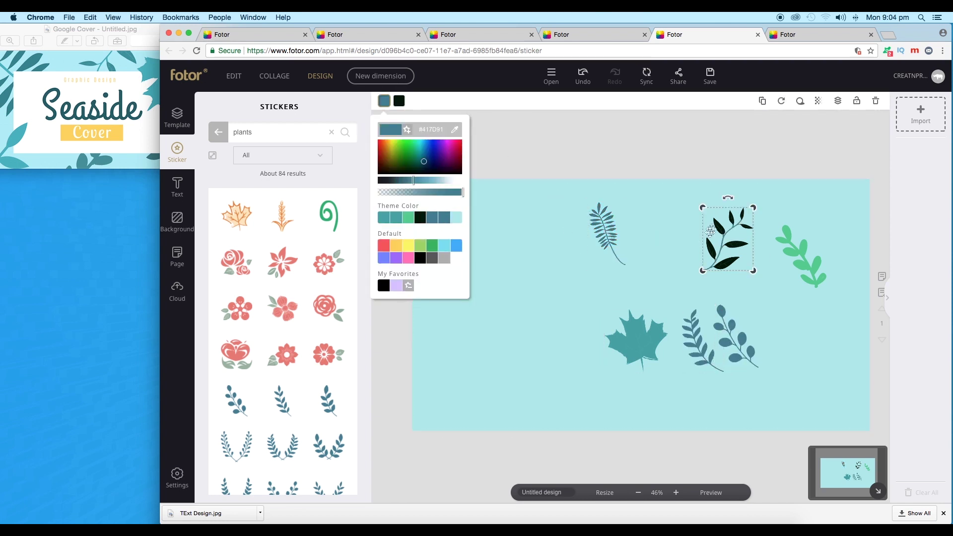
{"action": "left_click", "coordinate": [454, 224]}
Recolor the green leafy branch teal, #40A1A4.
{"action": "left_click", "coordinate": [800, 255]}
{"action": "left_click", "coordinate": [385, 100]}
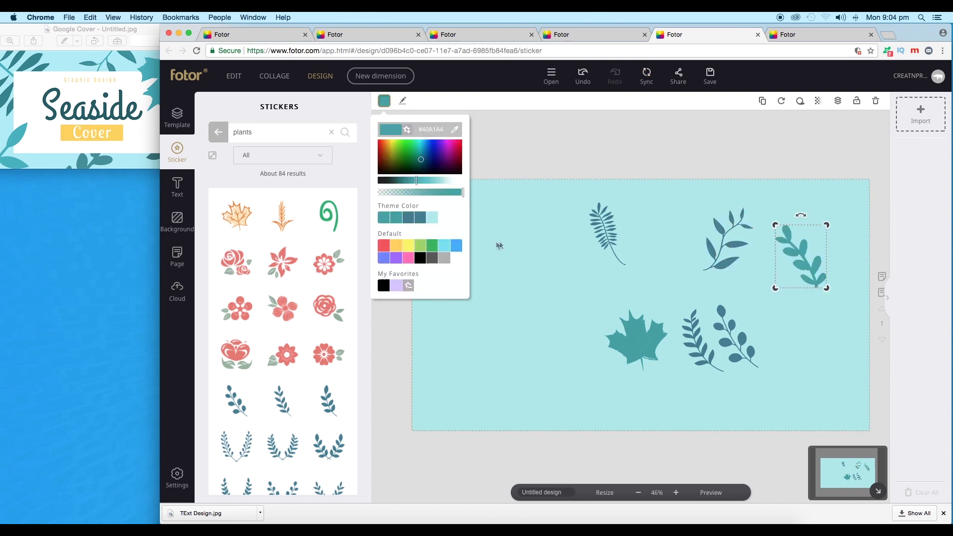
{"action": "left_click", "coordinate": [546, 246]}
Turn the fern-like branch upside down, enlarge it, and place it so it overflows the canvas's upper-left corner.
{"action": "left_click_drag", "start_coordinate": [619, 249], "coordinate": [564, 281]}
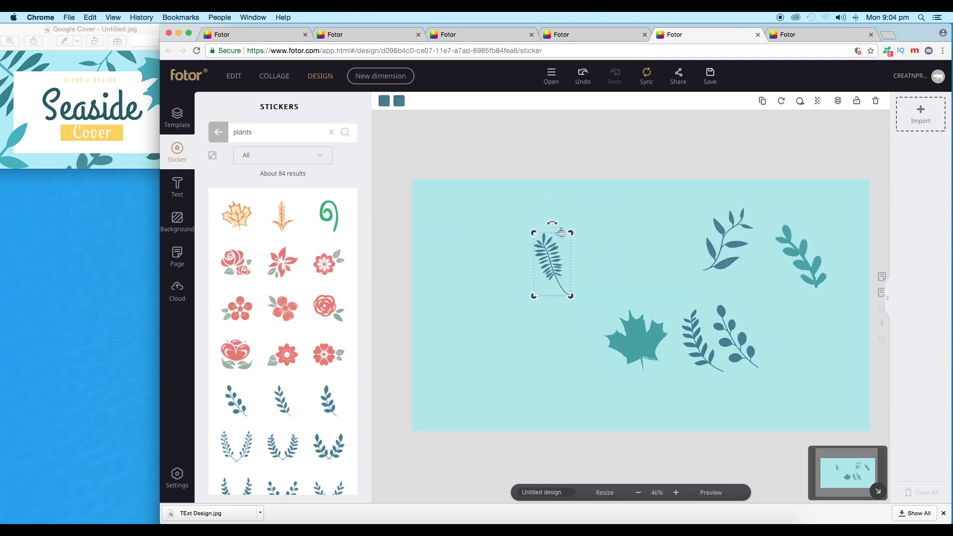
{"action": "left_click_drag", "start_coordinate": [554, 223], "coordinate": [581, 330]}
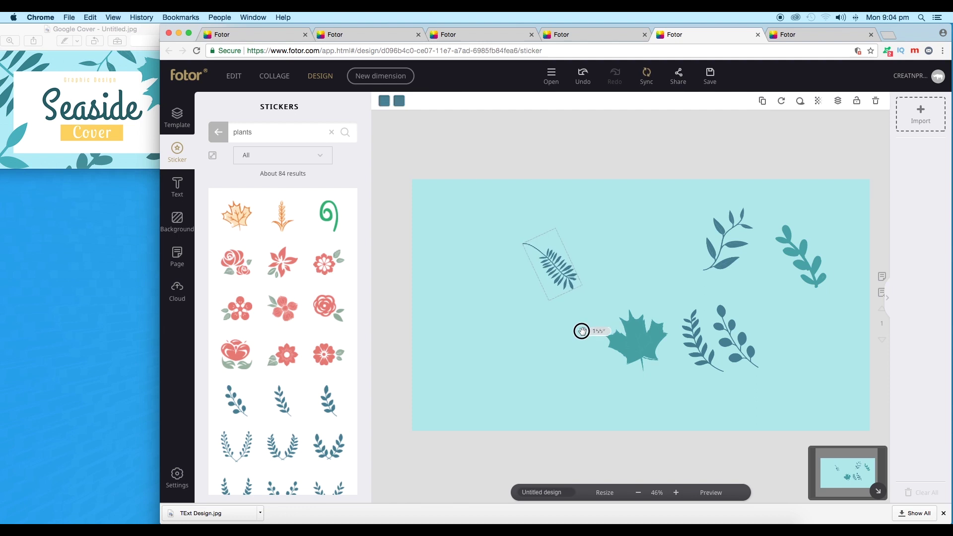
{"action": "left_click_drag", "start_coordinate": [644, 306], "coordinate": [678, 317]}
{"action": "scroll", "coordinate": [603, 292], "scroll_direction": "down", "scroll_amount": 3}
{"action": "left_click_drag", "start_coordinate": [603, 293], "coordinate": [544, 264]}
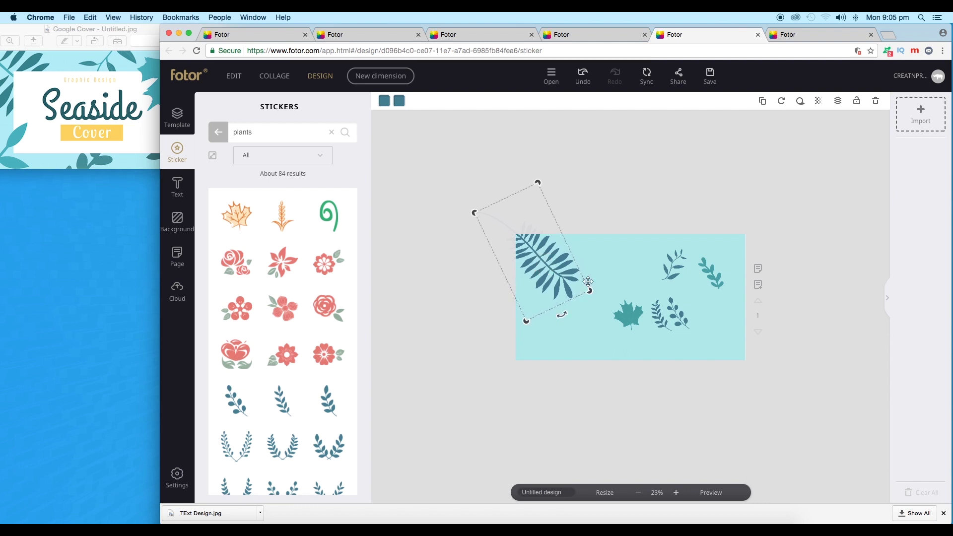
{"action": "mouse_move", "coordinate": [589, 289]}
{"action": "left_mouse_down"}
{"action": "mouse_move", "coordinate": [605, 294]}
{"action": "mouse_move", "coordinate": [581, 286]}
{"action": "left_mouse_up"}
Enlarge the blue leafy branch and place it so it hangs over the canvas's top edge.
{"action": "left_click", "coordinate": [673, 264]}
{"action": "left_click_drag", "start_coordinate": [673, 290], "coordinate": [707, 305]}
{"action": "left_click_drag", "start_coordinate": [688, 279], "coordinate": [669, 251]}
Move the maple leaf toward the right side of the canvas, then enlarge and rotate it.
{"action": "left_click_drag", "start_coordinate": [628, 314], "coordinate": [718, 310]}
{"action": "left_click_drag", "start_coordinate": [718, 286], "coordinate": [706, 289]}
{"action": "left_click_drag", "start_coordinate": [739, 317], "coordinate": [773, 325]}
{"action": "left_click_drag", "start_coordinate": [732, 309], "coordinate": [688, 316]}
Fit the maple leaf into the upper-right corner, and place the teal leafy branch, enlarged and rotated, in the lower-left corner.
{"action": "left_click_drag", "start_coordinate": [711, 272], "coordinate": [606, 317]}
{"action": "left_click_drag", "start_coordinate": [696, 326], "coordinate": [742, 279]}
{"action": "left_click_drag", "start_coordinate": [674, 313], "coordinate": [676, 315]}
{"action": "left_click_drag", "start_coordinate": [607, 329], "coordinate": [584, 345]}
{"action": "left_click_drag", "start_coordinate": [582, 307], "coordinate": [603, 324]}
{"action": "left_click_drag", "start_coordinate": [587, 343], "coordinate": [552, 361]}
Enlarge and rotate the round-leaved branch at the bottom middle of the canvas, and adjust the leafy branch above it.
{"action": "left_click_drag", "start_coordinate": [660, 326], "coordinate": [636, 340]}
{"action": "left_click_drag", "start_coordinate": [647, 322], "coordinate": [683, 320]}
{"action": "left_click", "coordinate": [631, 300]}
{"action": "left_click", "coordinate": [631, 308]}
{"action": "left_click_drag", "start_coordinate": [645, 258], "coordinate": [642, 283]}
Enlarge and rotate the pointed-leaf branch in the canvas's lower-right corner, and bring it to the top layer.
{"action": "left_click", "coordinate": [717, 346]}
{"action": "left_click_drag", "start_coordinate": [733, 325], "coordinate": [750, 294]}
{"action": "mouse_move", "coordinate": [704, 340]}
{"action": "left_mouse_down"}
{"action": "mouse_move", "coordinate": [687, 350]}
{"action": "mouse_move", "coordinate": [699, 332]}
{"action": "left_mouse_up"}
{"action": "left_click", "coordinate": [837, 102]}
{"action": "left_click", "coordinate": [810, 173]}
{"action": "left_click_drag", "start_coordinate": [712, 276], "coordinate": [687, 282]}
{"action": "mouse_move", "coordinate": [703, 333]}
{"action": "left_mouse_down"}
{"action": "mouse_move", "coordinate": [717, 338]}
{"action": "mouse_move", "coordinate": [703, 332]}
{"action": "left_mouse_up"}
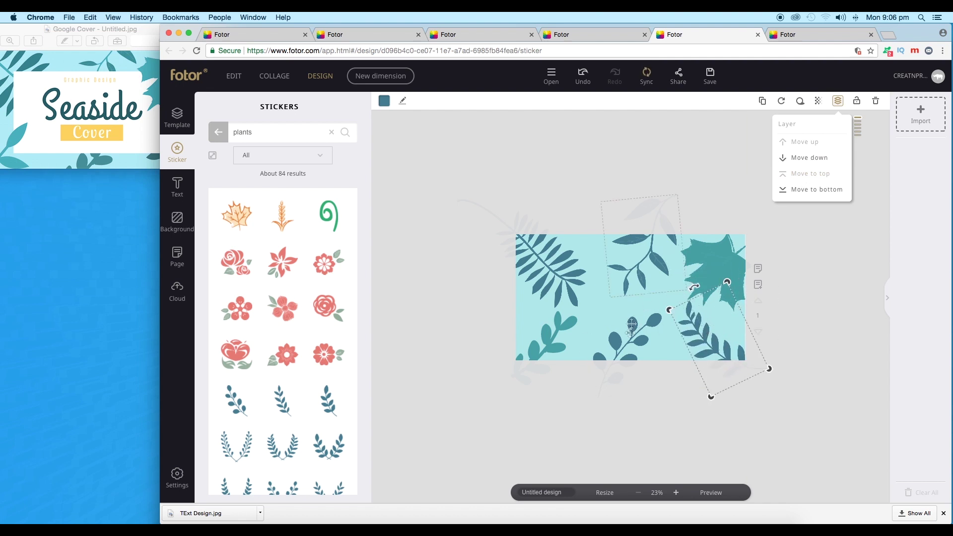
Examine the leaf arrangement up close and compare it with the reference cover image in Preview.
{"action": "left_click", "coordinate": [634, 410]}
{"action": "scroll", "coordinate": [727, 349], "scroll_direction": "up", "scroll_amount": 5}
{"action": "left_click", "coordinate": [727, 349]}
{"action": "left_click", "coordinate": [141, 32]}
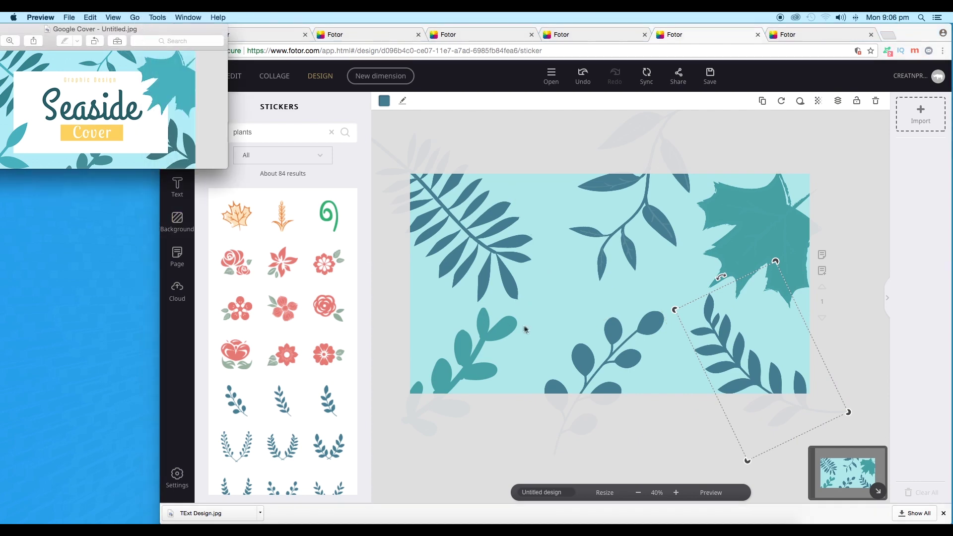
{"action": "left_click", "coordinate": [561, 192]}
{"action": "scroll", "coordinate": [672, 309], "scroll_direction": "down", "scroll_amount": 5}
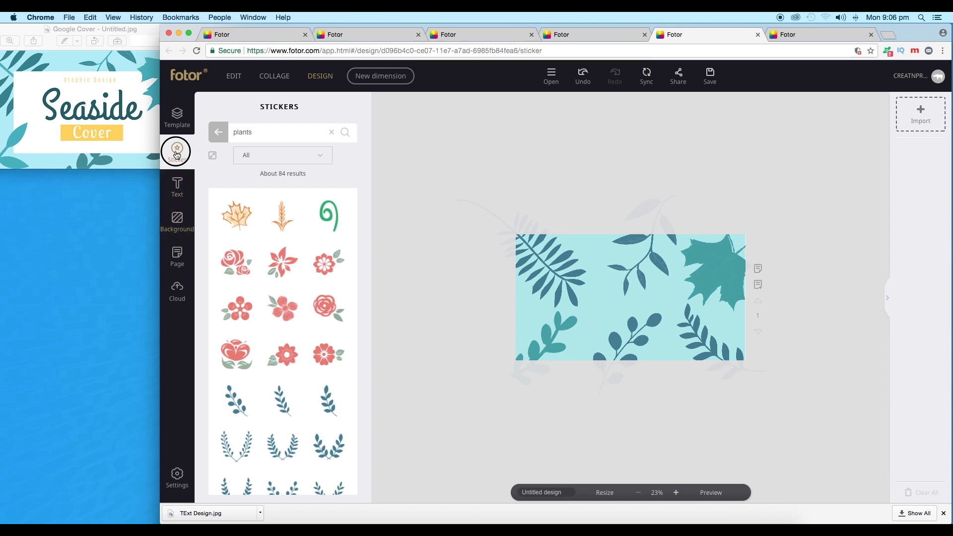
Return to the sticker categories and add a square from Basic Shapes to the canvas.
{"action": "left_click", "coordinate": [198, 135]}
{"action": "left_click_drag", "start_coordinate": [257, 132], "coordinate": [215, 138]}
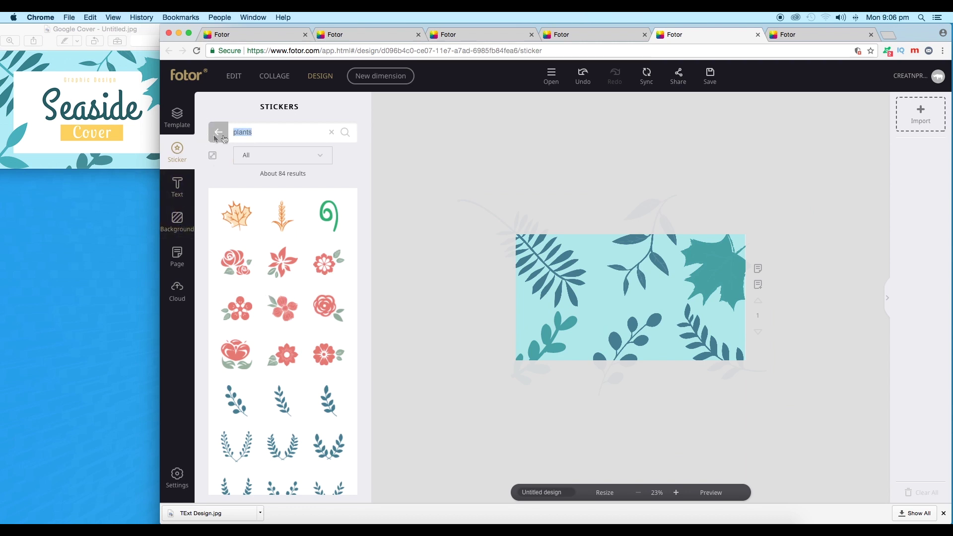
{"action": "left_click", "coordinate": [218, 132]}
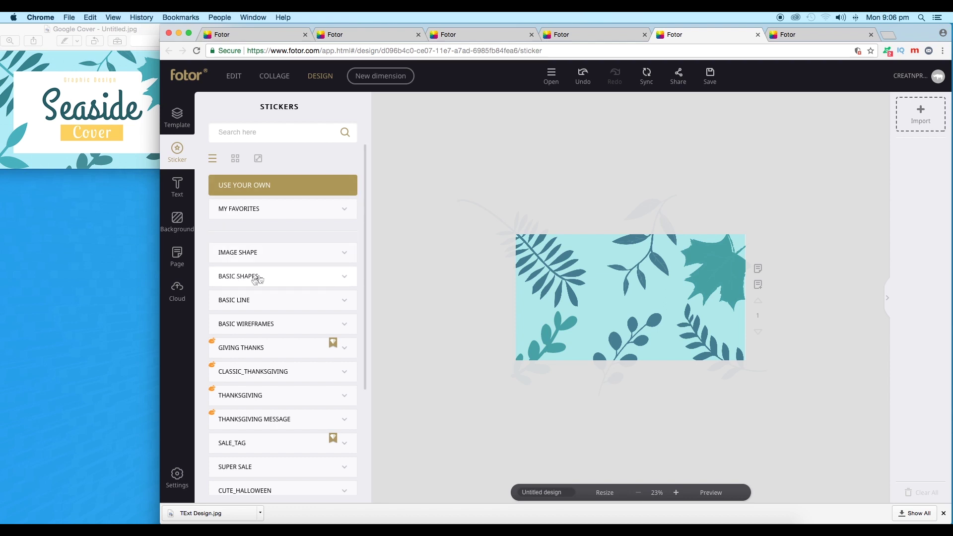
{"action": "left_click", "coordinate": [289, 279]}
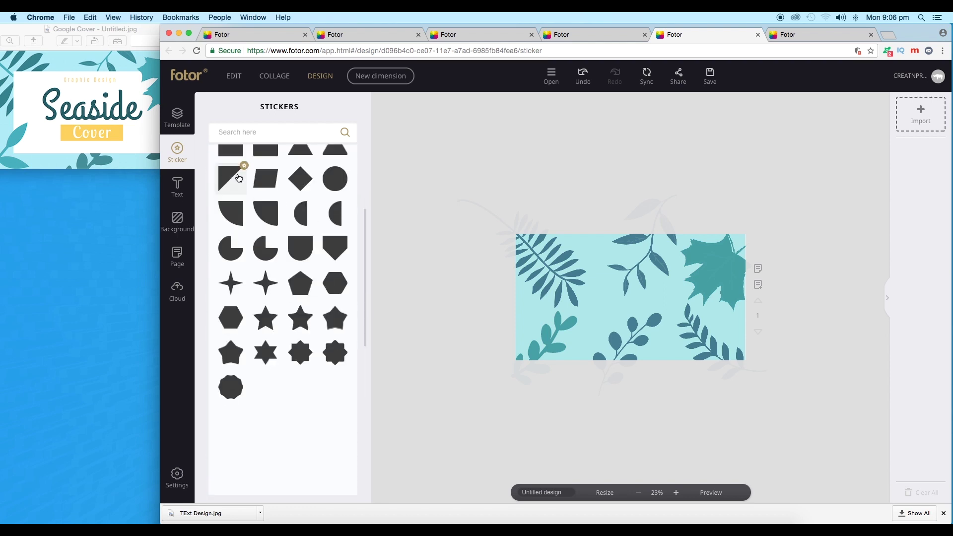
{"action": "left_click", "coordinate": [238, 188]}
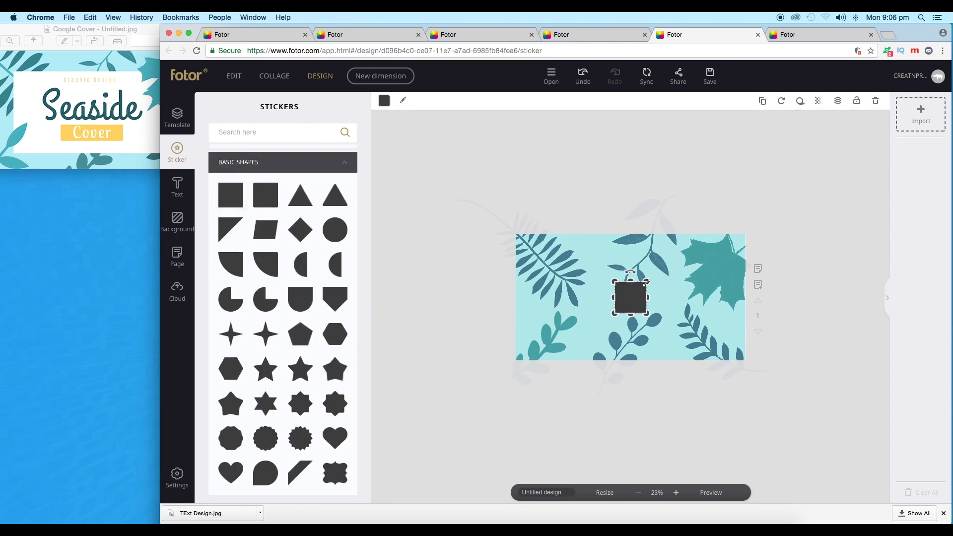
Stretch the square into a wide rectangle centered on the canvas, and recolor it white (#FFFFFF).
{"action": "left_click_drag", "start_coordinate": [650, 281], "coordinate": [713, 297]}
{"action": "left_click_drag", "start_coordinate": [644, 293], "coordinate": [636, 294]}
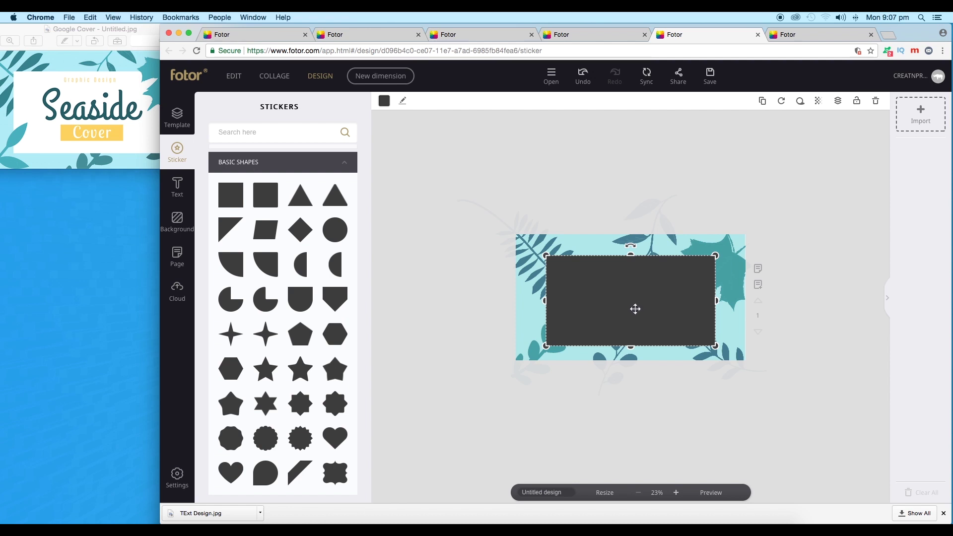
{"action": "left_click", "coordinate": [384, 101]}
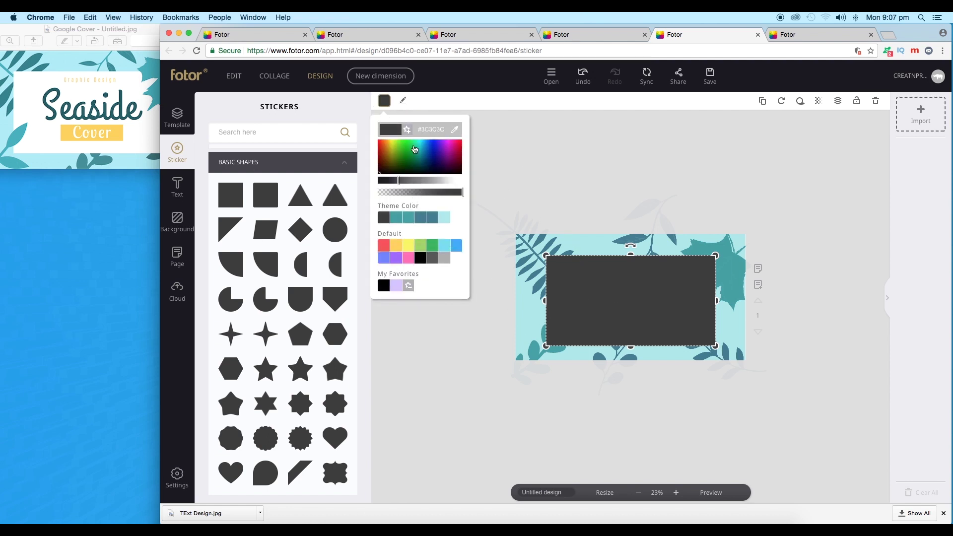
{"action": "left_click", "coordinate": [456, 258]}
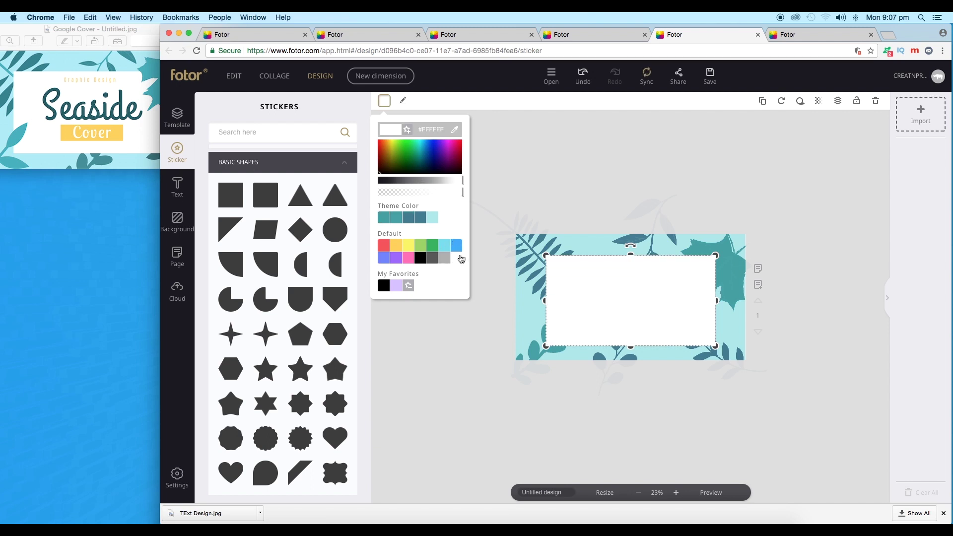
{"action": "left_click", "coordinate": [697, 215]}
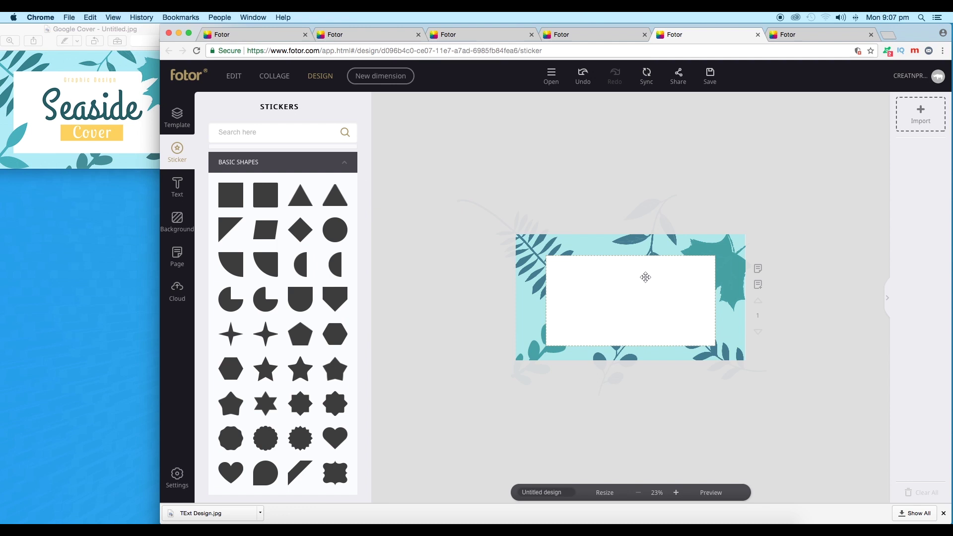
Bring the maple leaf to the top layer, above the white rectangle.
{"action": "left_click", "coordinate": [645, 276]}
{"action": "left_click", "coordinate": [737, 269]}
{"action": "left_click", "coordinate": [838, 101]}
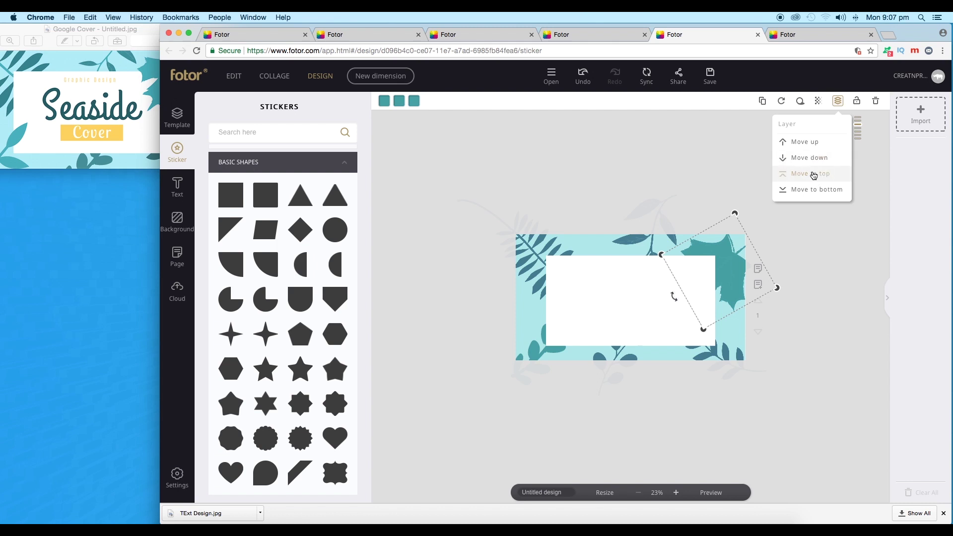
{"action": "left_click", "coordinate": [814, 175]}
{"action": "left_click", "coordinate": [798, 257]}
Bring the teal leafy branch in the lower-left corner to the top layer.
{"action": "left_click", "coordinate": [537, 349]}
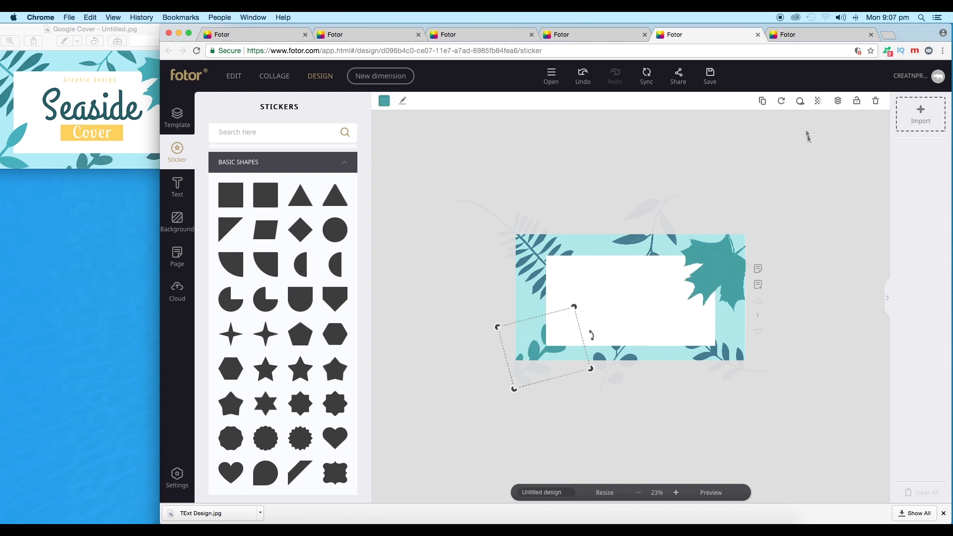
{"action": "left_click", "coordinate": [837, 101]}
{"action": "left_click", "coordinate": [825, 174]}
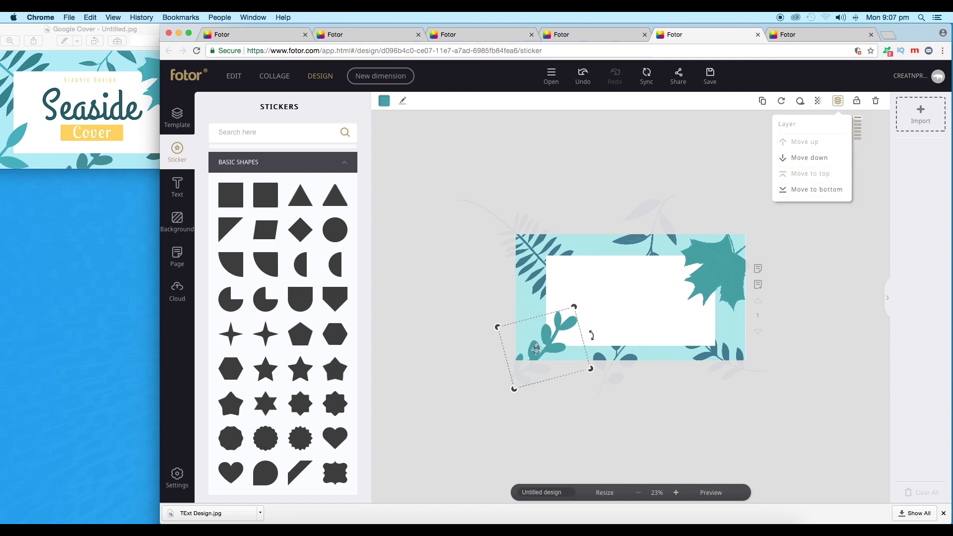
Recolor the lower-left leafy branch to a bluer teal, #47A4B8.
{"action": "left_click", "coordinate": [384, 101]}
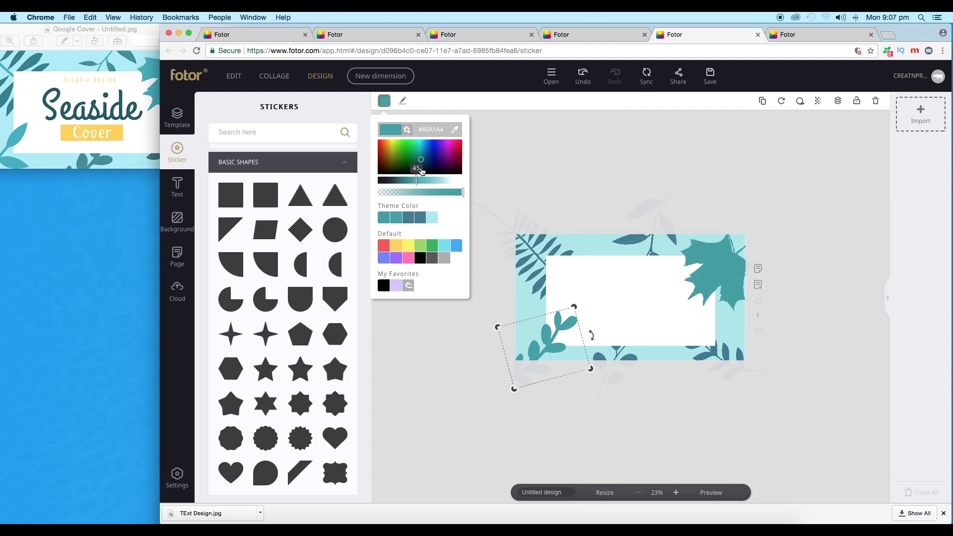
{"action": "left_click", "coordinate": [423, 162]}
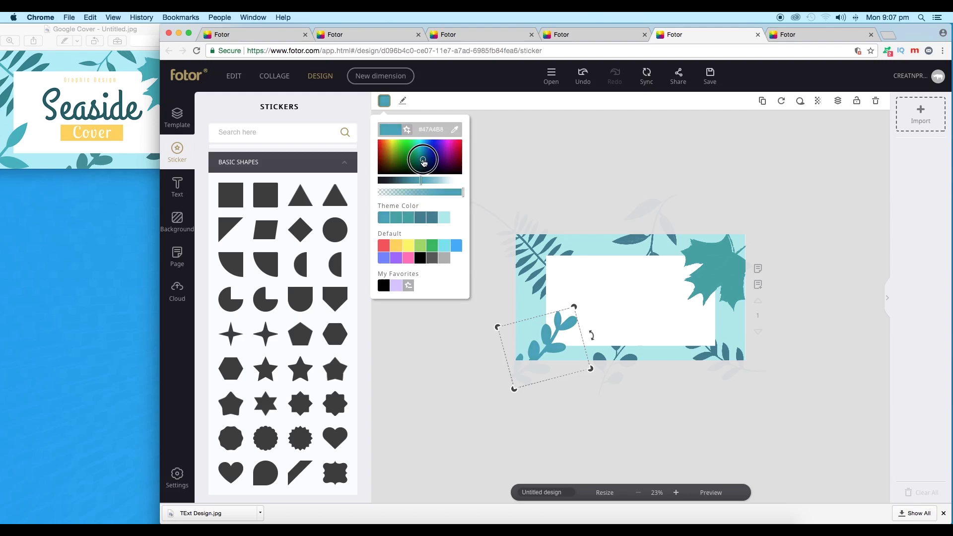
Recolor all three parts of the maple leaf to the blue-teal theme color #47A4B8.
{"action": "left_click", "coordinate": [716, 268]}
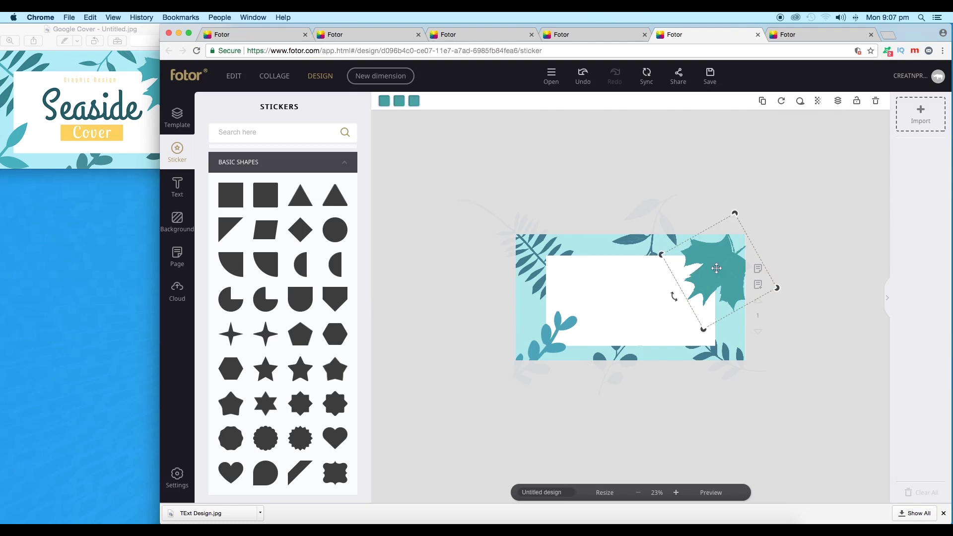
{"action": "left_click", "coordinate": [390, 102]}
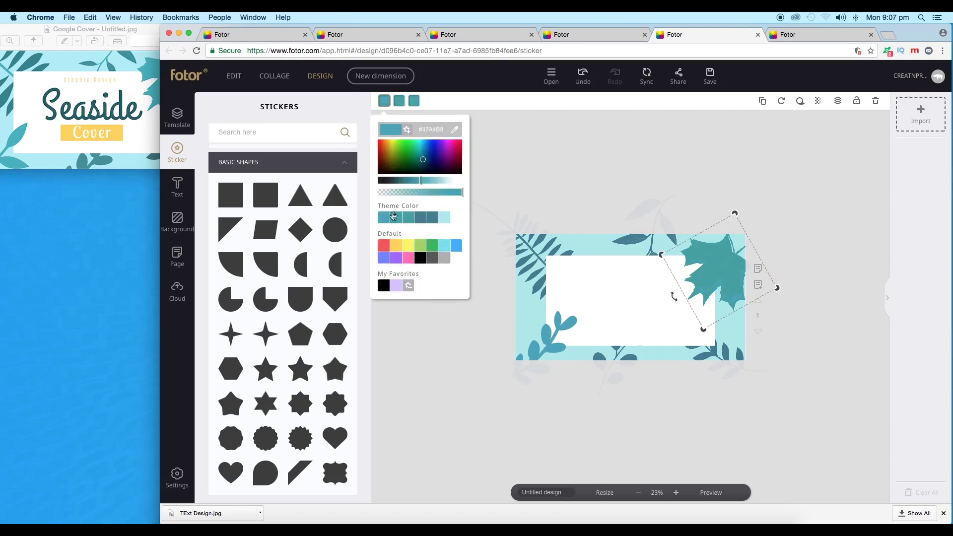
{"action": "left_click", "coordinate": [399, 102]}
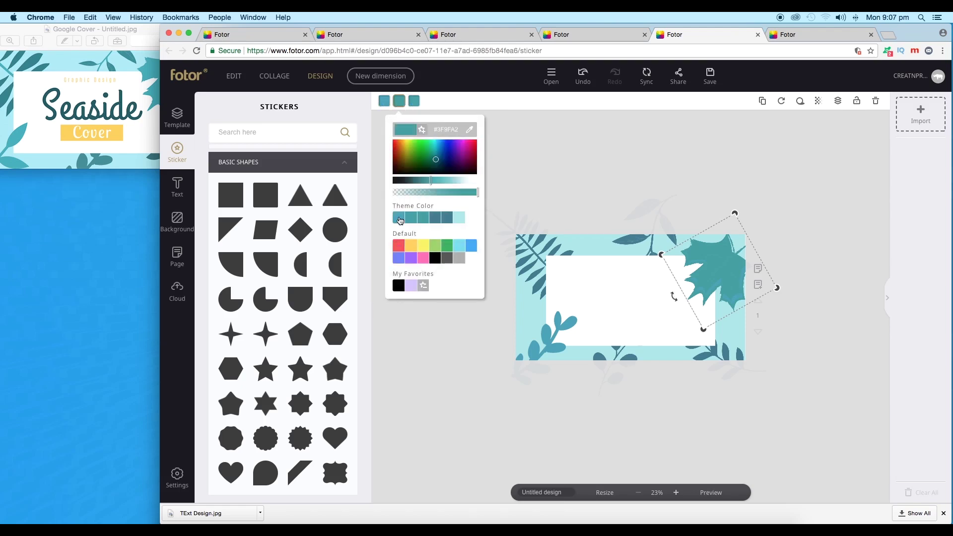
{"action": "left_click", "coordinate": [414, 101]}
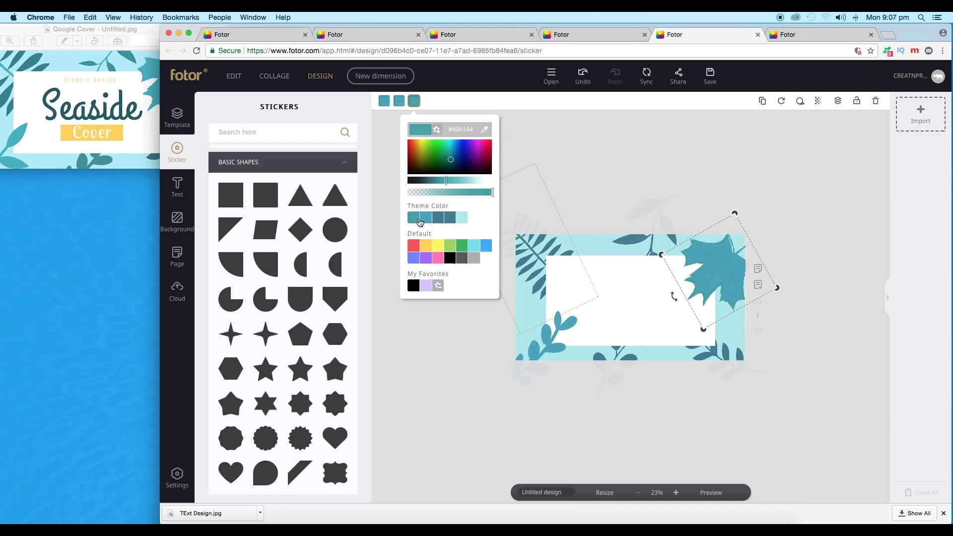
{"action": "left_click", "coordinate": [424, 222]}
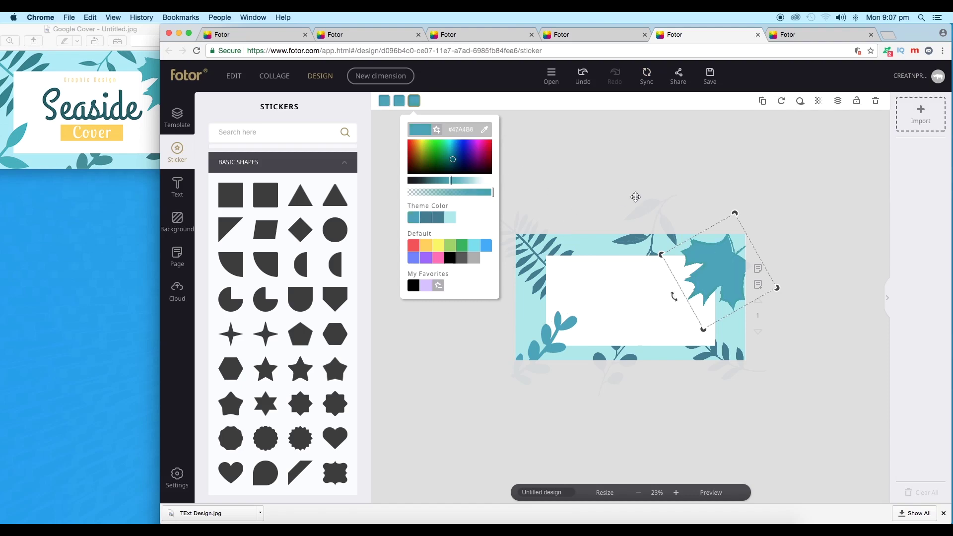
Move the leafy branch on the canvas's upper edge slightly up and to the left.
{"action": "left_click", "coordinate": [737, 200]}
{"action": "left_click", "coordinate": [729, 360]}
{"action": "left_click", "coordinate": [609, 352]}
{"action": "left_click_drag", "start_coordinate": [648, 240], "coordinate": [633, 225]}
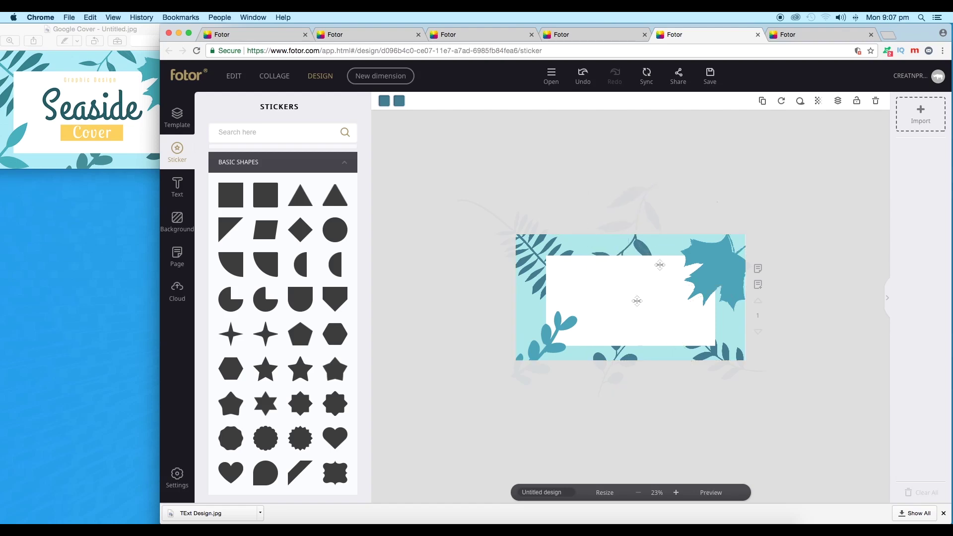
{"action": "scroll", "coordinate": [700, 322], "scroll_direction": "up", "scroll_amount": 5}
{"action": "scroll", "coordinate": [700, 321], "scroll_direction": "down", "scroll_amount": 5}
{"action": "scroll", "coordinate": [699, 320], "scroll_direction": "up", "scroll_amount": 4}
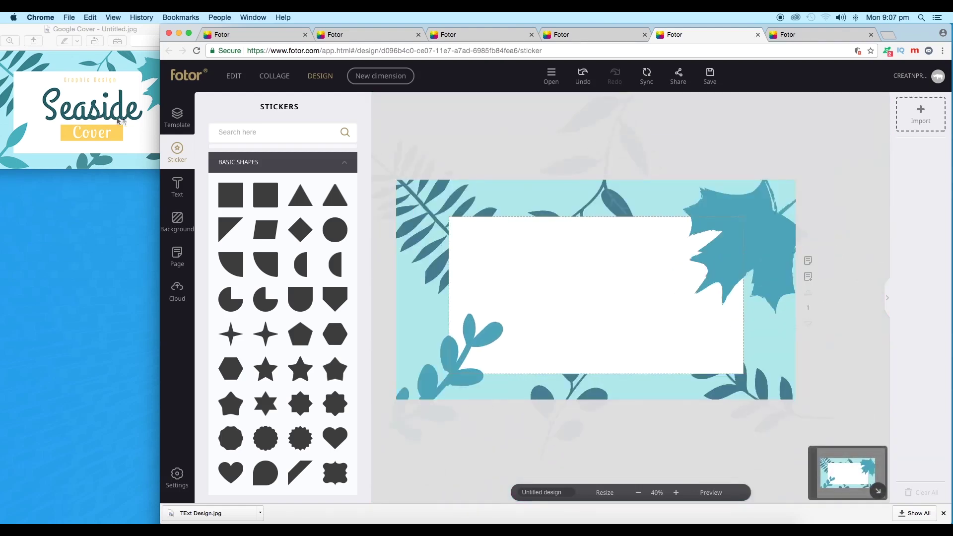
Add a heading on the white rectangle and change its text to "Seaside".
{"action": "left_click", "coordinate": [177, 188]}
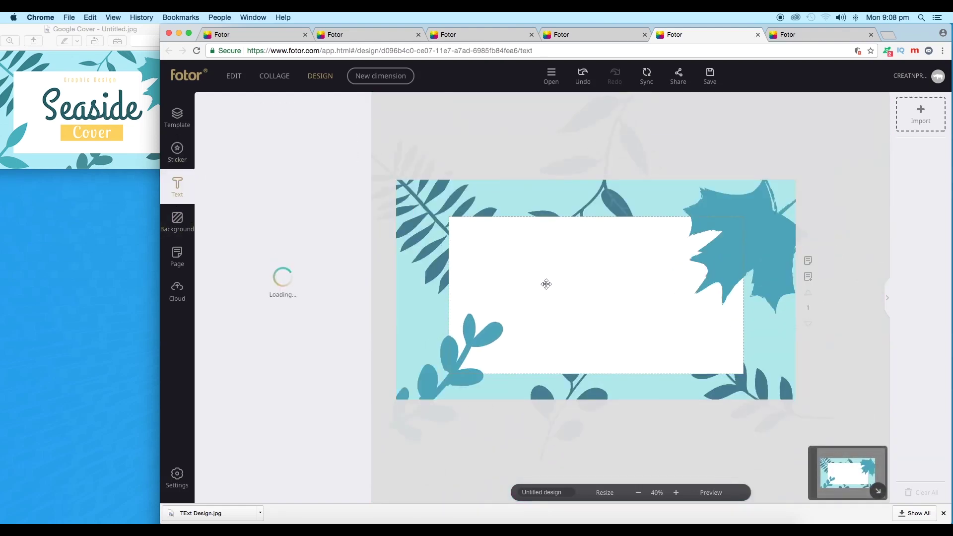
{"action": "left_click_drag", "start_coordinate": [282, 121], "coordinate": [583, 293]}
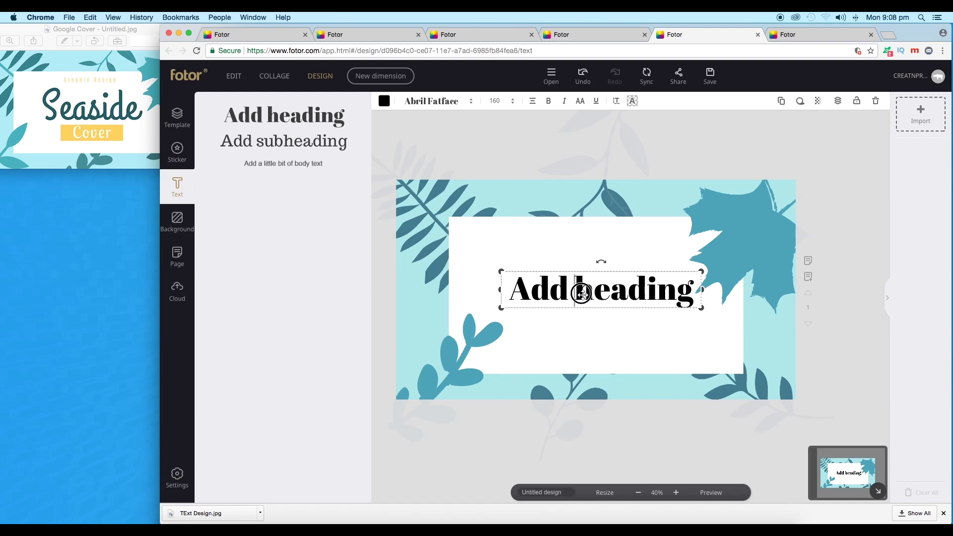
{"action": "double_click", "coordinate": [582, 293]}
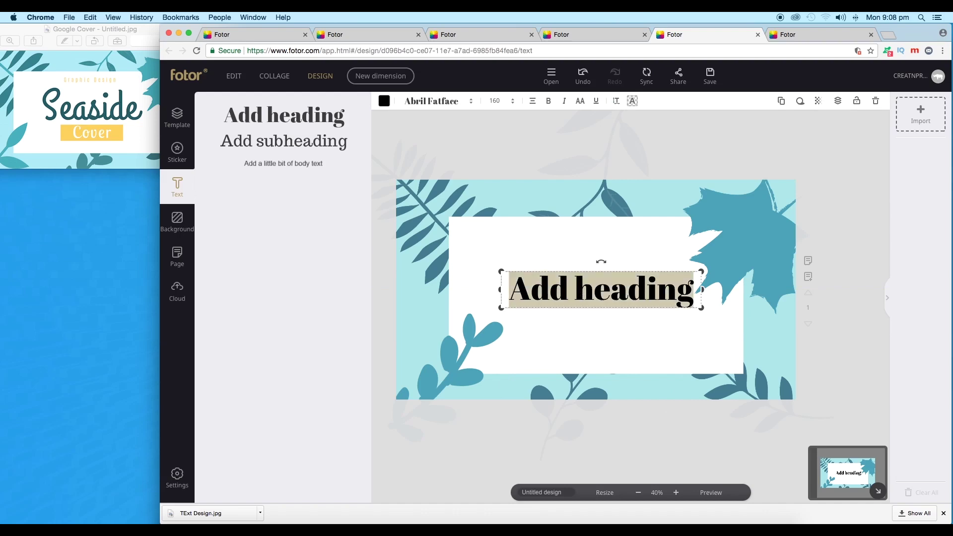
{"action": "type", "text": "SEASIDES"}
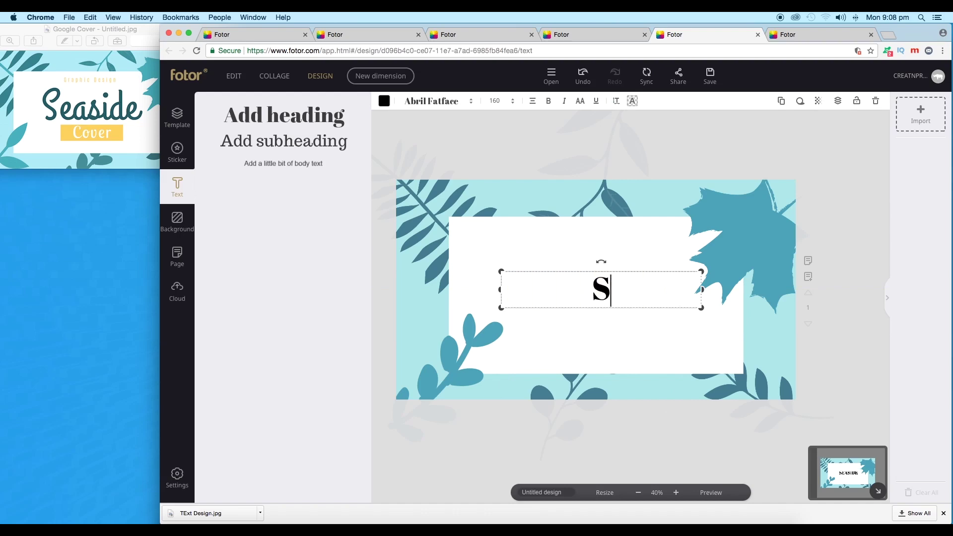
{"action": "type", "text": "easide"}
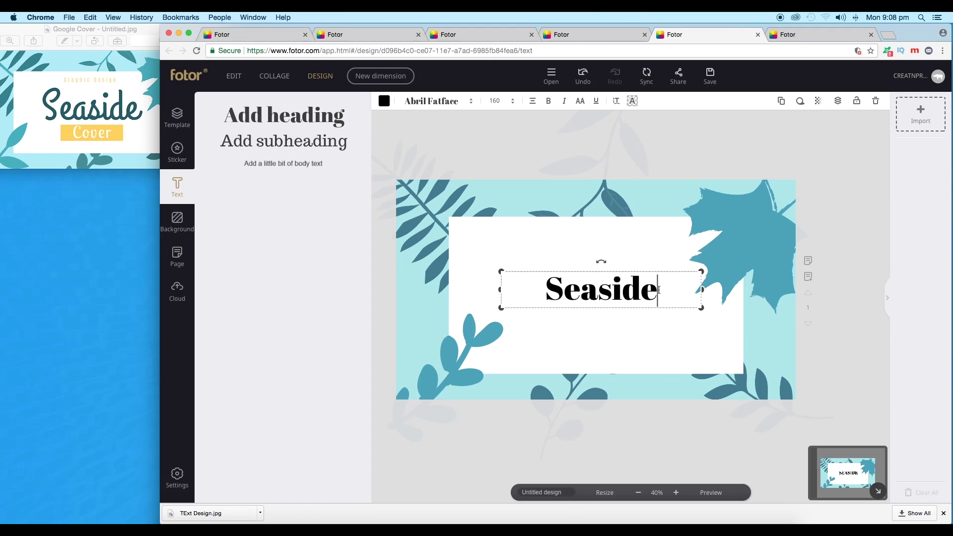
Change the "Seaside" heading's font to Grand Hotel.
{"action": "left_click", "coordinate": [470, 102]}
{"action": "scroll", "coordinate": [465, 191], "scroll_direction": "down", "scroll_amount": 5}
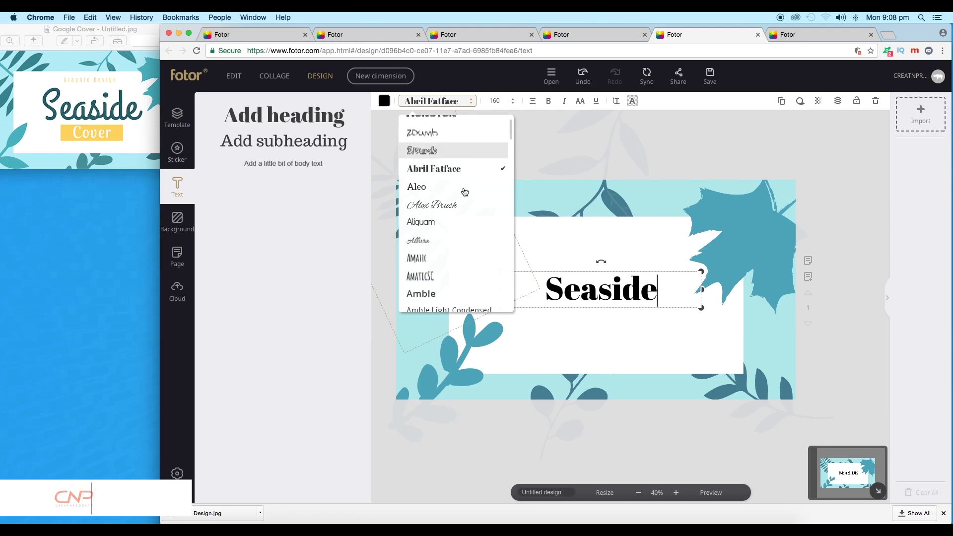
{"action": "scroll", "coordinate": [464, 192], "scroll_direction": "down", "scroll_amount": 10}
{"action": "left_click", "coordinate": [440, 243]}
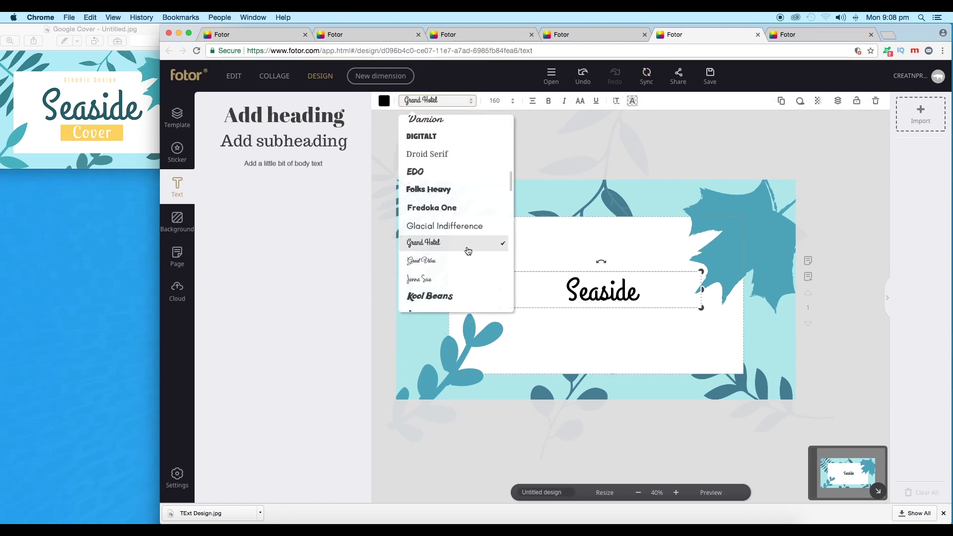
{"action": "left_click", "coordinate": [616, 293]}
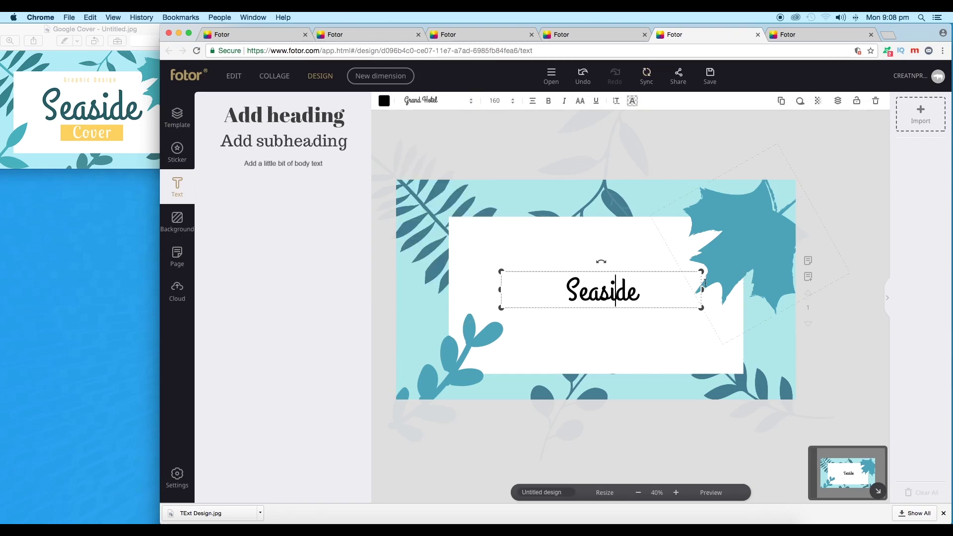
Enlarge the "Seaside" heading to size 315 and center it in the upper part of the white rectangle.
{"action": "left_click_drag", "start_coordinate": [702, 287], "coordinate": [608, 287]}
{"action": "left_click_drag", "start_coordinate": [607, 271], "coordinate": [648, 261]}
{"action": "left_click_drag", "start_coordinate": [575, 302], "coordinate": [628, 296]}
{"action": "scroll", "coordinate": [617, 294], "scroll_direction": "down", "scroll_amount": 3}
{"action": "left_click_drag", "start_coordinate": [681, 274], "coordinate": [689, 270]}
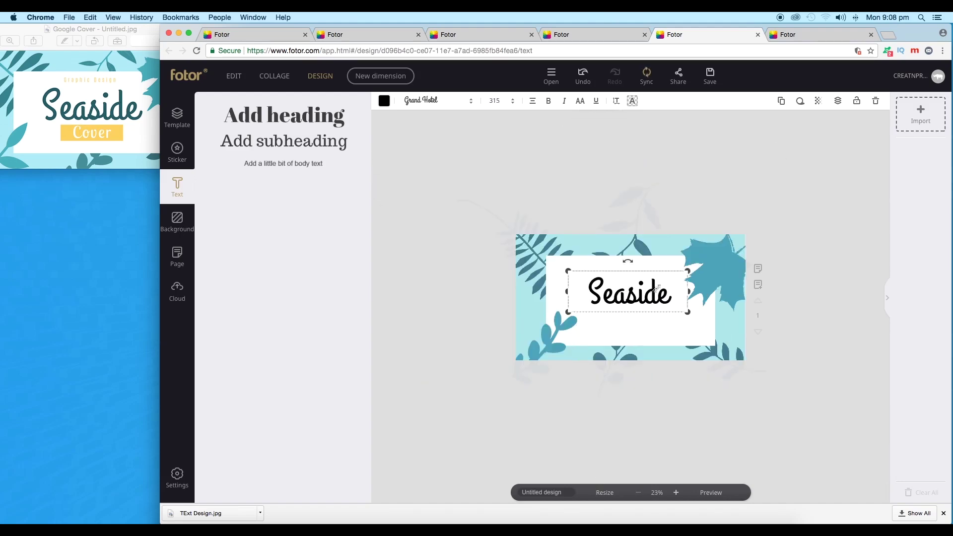
{"action": "left_click_drag", "start_coordinate": [648, 296], "coordinate": [647, 297]}
{"action": "scroll", "coordinate": [646, 296], "scroll_direction": "up", "scroll_amount": 2}
{"action": "scroll", "coordinate": [647, 297], "scroll_direction": "up", "scroll_amount": 4}
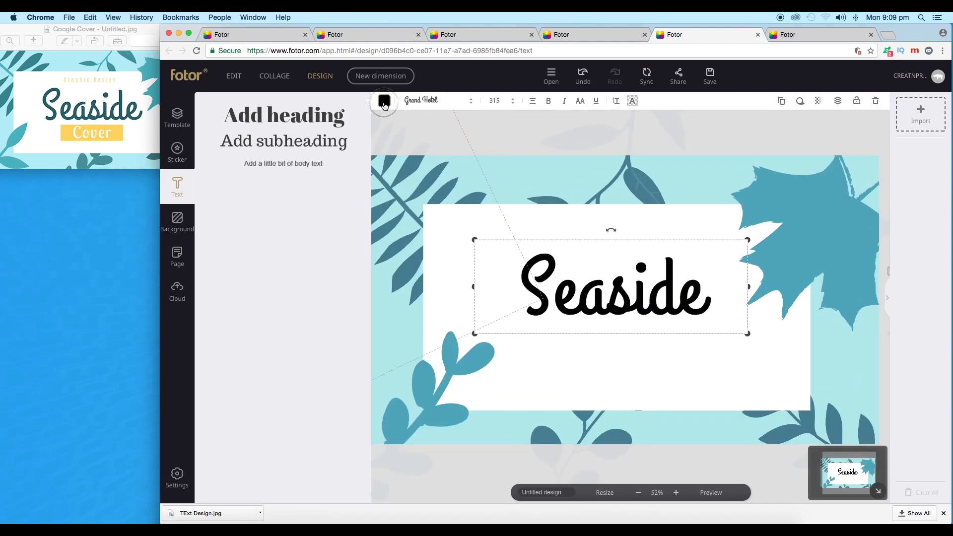
Recolor the "Seaside" heading to a dark blue-teal, #2F5B6A, starting from a theme color and darkening it.
{"action": "left_click", "coordinate": [384, 101]}
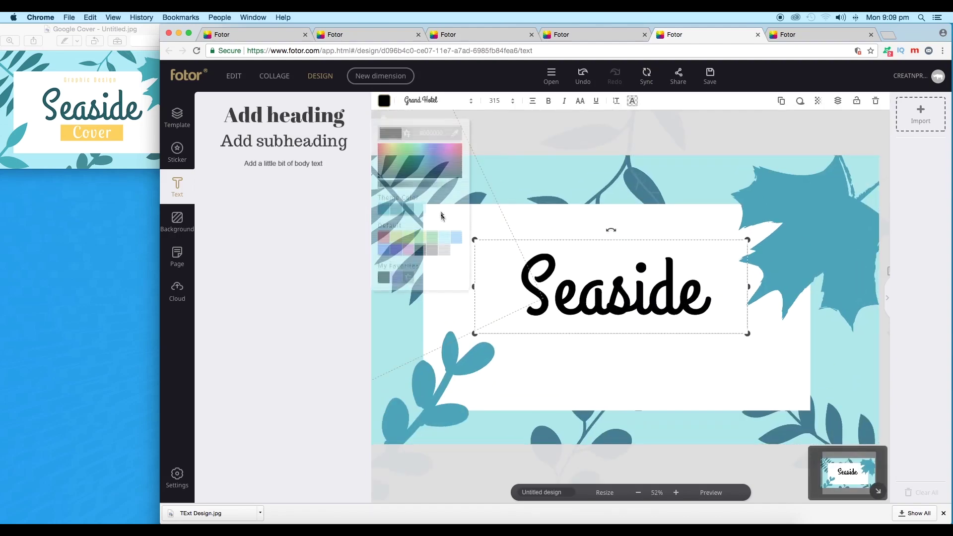
{"action": "left_click", "coordinate": [402, 210]}
{"action": "left_click_drag", "start_coordinate": [408, 176], "coordinate": [405, 185]}
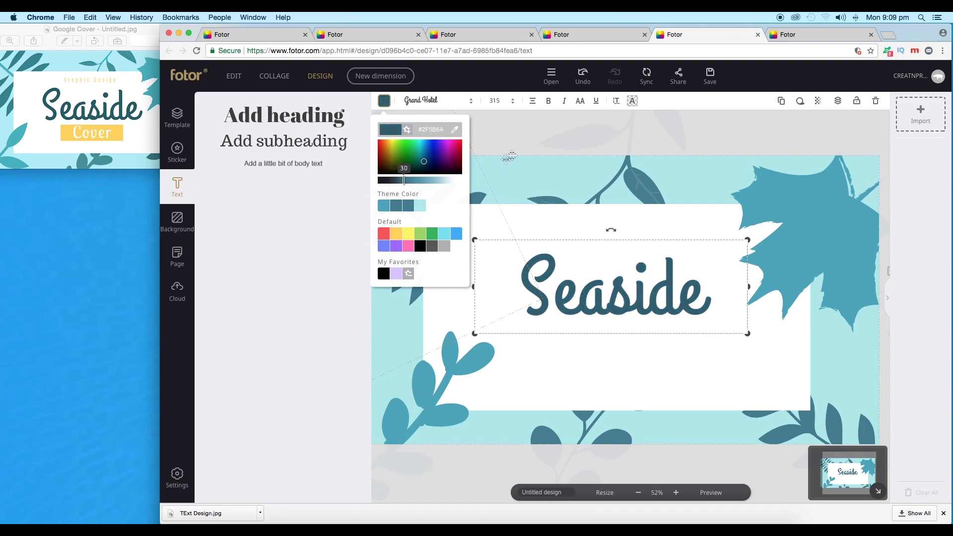
{"action": "left_click", "coordinate": [523, 134]}
{"action": "scroll", "coordinate": [564, 227], "scroll_direction": "down", "scroll_amount": 5}
{"action": "left_click", "coordinate": [629, 298]}
{"action": "left_click", "coordinate": [629, 298]}
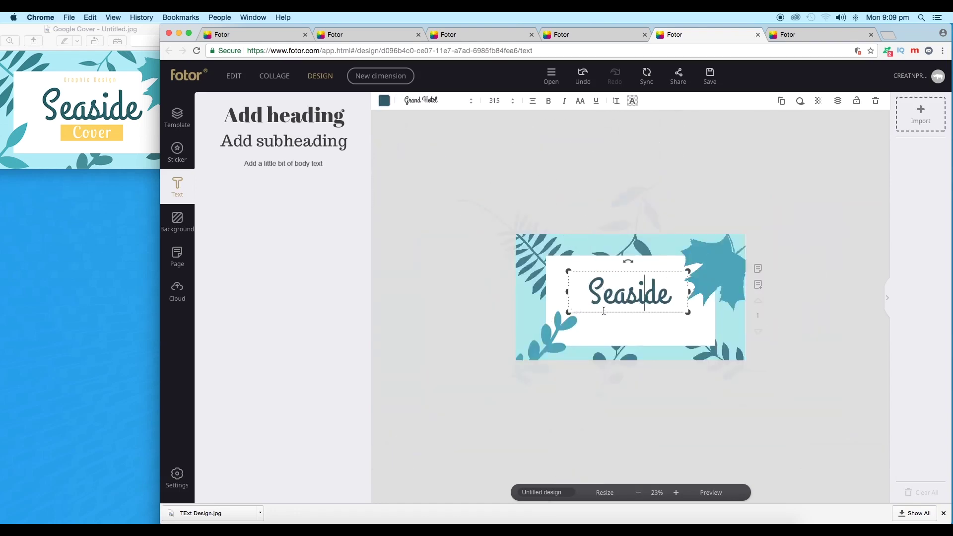
Duplicate the white rectangle and shrink the copy to a small box near the canvas center.
{"action": "left_click", "coordinate": [658, 329]}
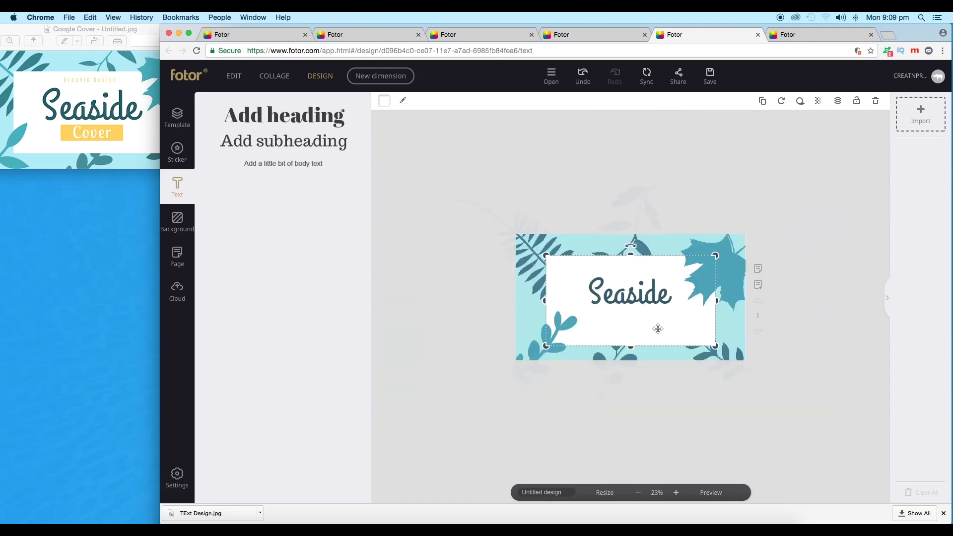
{"action": "left_click", "coordinate": [762, 101]}
{"action": "left_click_drag", "start_coordinate": [723, 264], "coordinate": [661, 296]}
Recolor the small rectangle yellow (#FFD150) and reshape it into a thin, wide bar centered directly below "Seaside".
{"action": "left_click", "coordinate": [384, 101]}
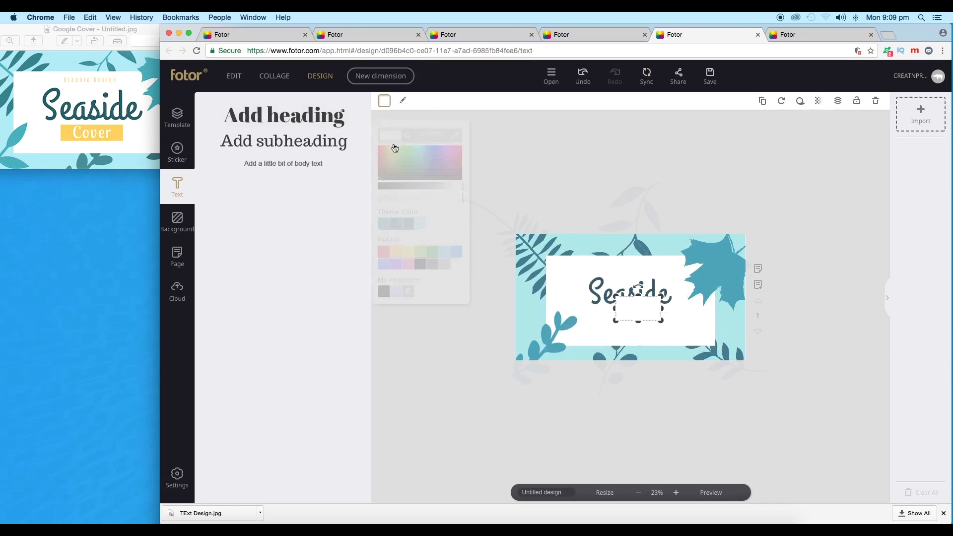
{"action": "left_click", "coordinate": [397, 248]}
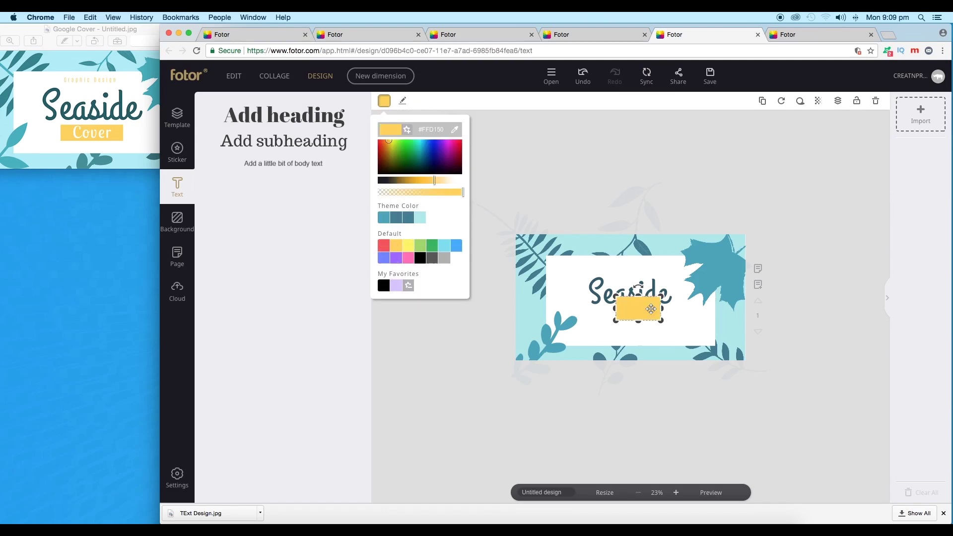
{"action": "left_click_drag", "start_coordinate": [642, 306], "coordinate": [675, 321]}
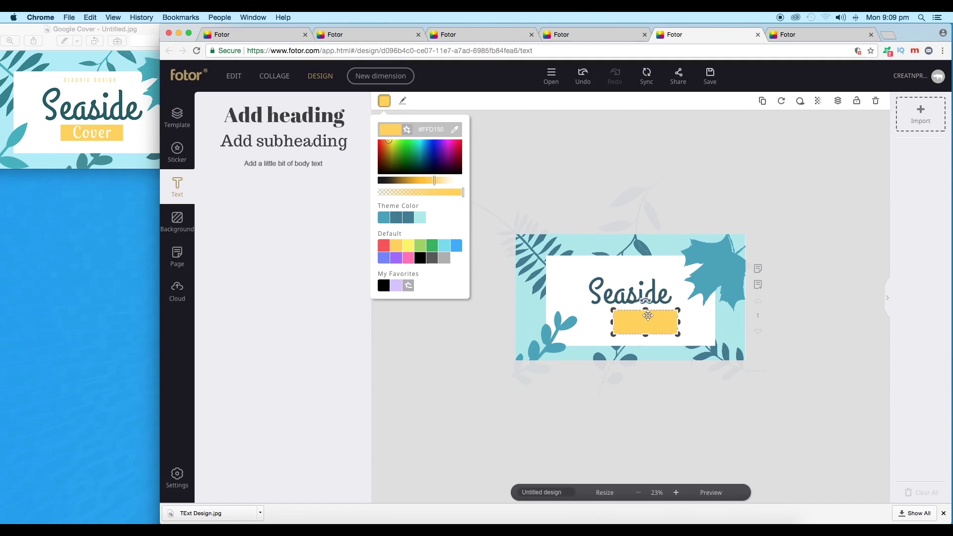
{"action": "mouse_move", "coordinate": [644, 310]}
{"action": "left_mouse_down"}
{"action": "mouse_move", "coordinate": [653, 325]}
{"action": "mouse_move", "coordinate": [639, 317]}
{"action": "left_mouse_up"}
Duplicate the "Seaside" heading and shrink the copy to size 171, placing it over the yellow bar.
{"action": "double_click", "coordinate": [643, 294]}
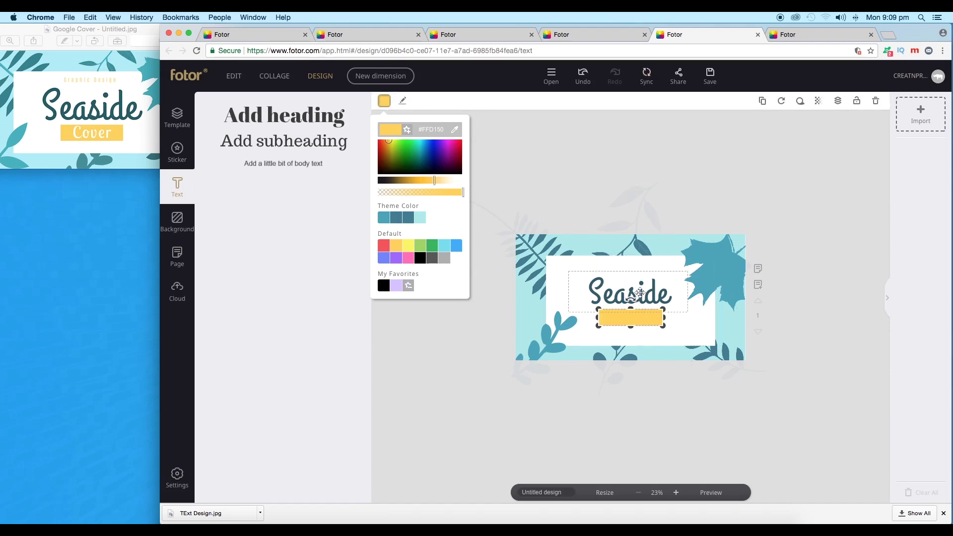
{"action": "left_click", "coordinate": [781, 101]}
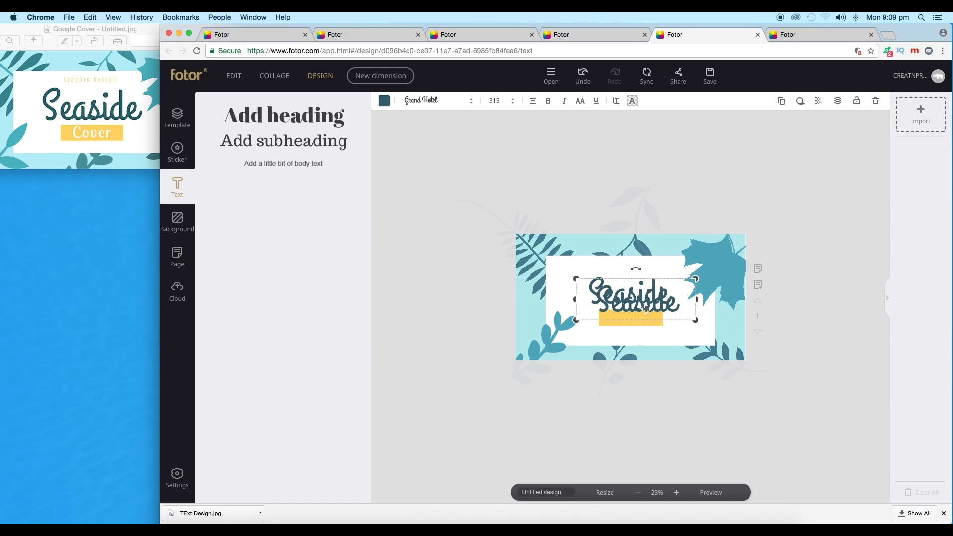
{"action": "left_click_drag", "start_coordinate": [640, 305], "coordinate": [634, 319]}
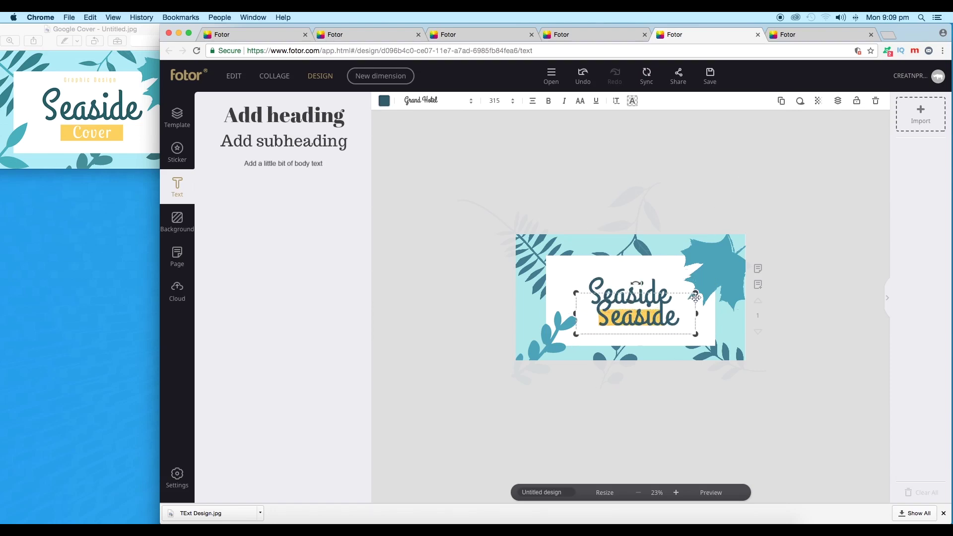
{"action": "left_click_drag", "start_coordinate": [695, 293], "coordinate": [632, 329]}
{"action": "scroll", "coordinate": [665, 324], "scroll_direction": "up", "scroll_amount": 5}
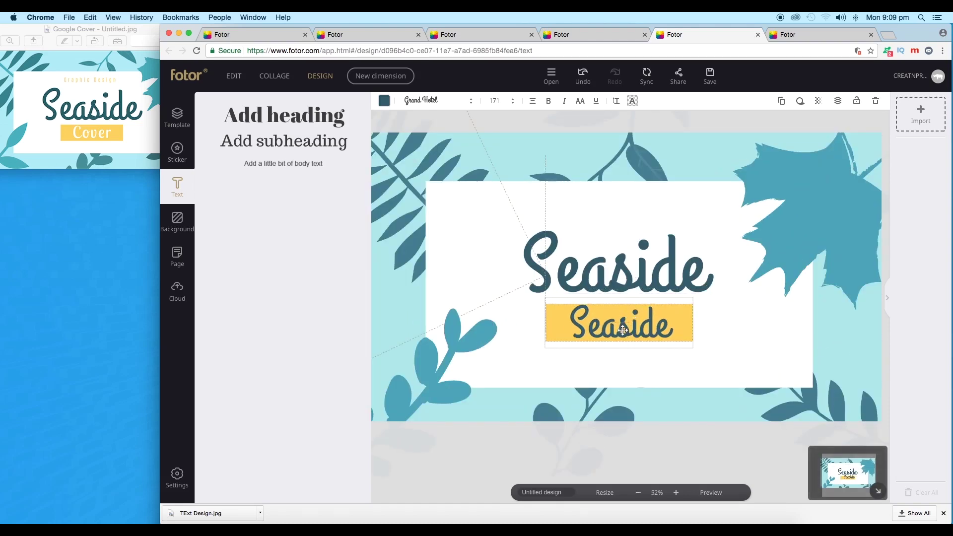
Replace the copied heading's text with "Cover" and set its font to Lobster Two.
{"action": "scroll", "coordinate": [622, 329], "scroll_direction": "down", "scroll_amount": 3}
{"action": "double_click", "coordinate": [622, 328]}
{"action": "type", "text": "Cover"}
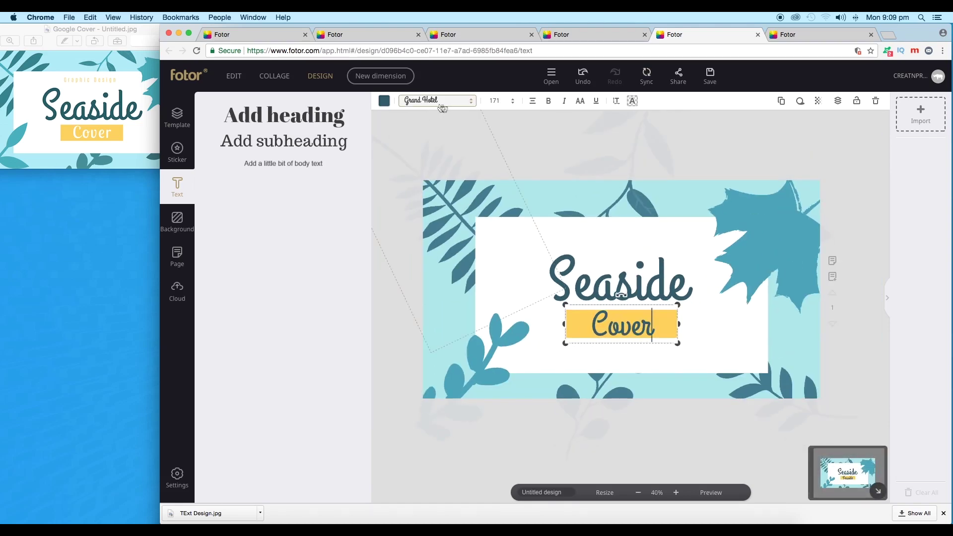
{"action": "left_click", "coordinate": [452, 104]}
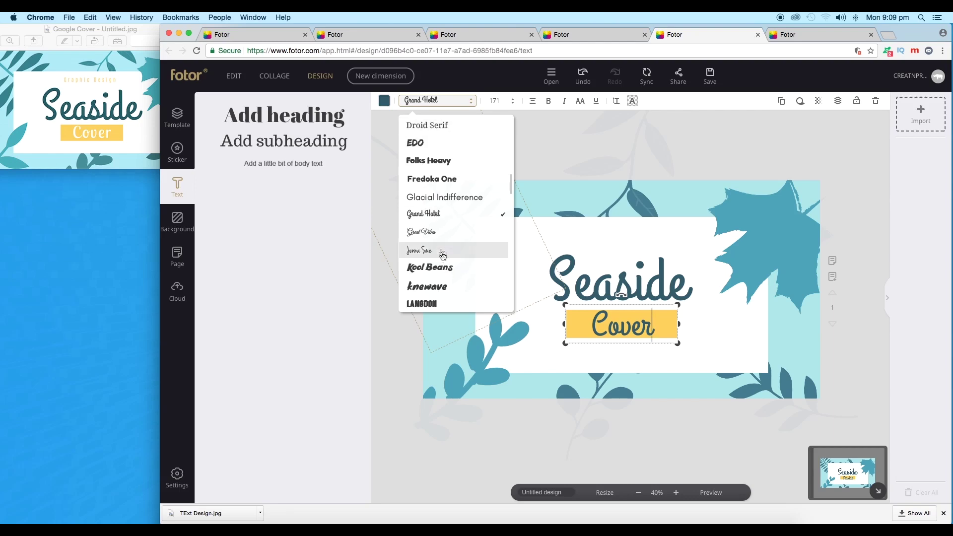
{"action": "scroll", "coordinate": [439, 221], "scroll_direction": "down", "scroll_amount": 5}
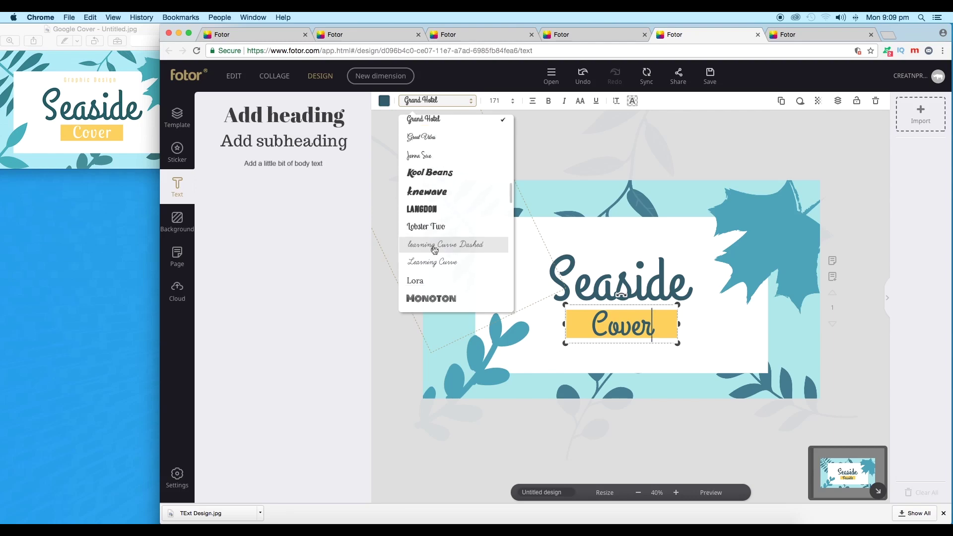
{"action": "left_click", "coordinate": [432, 227]}
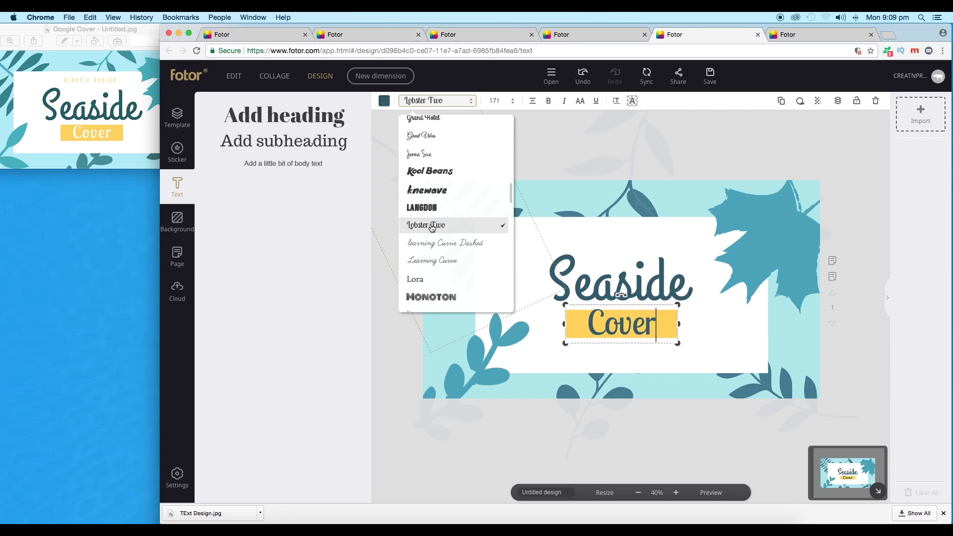
Shrink the "Cover" text to size 126, center it on the yellow bar, and narrow the bar around it.
{"action": "left_click_drag", "start_coordinate": [679, 306], "coordinate": [621, 326]}
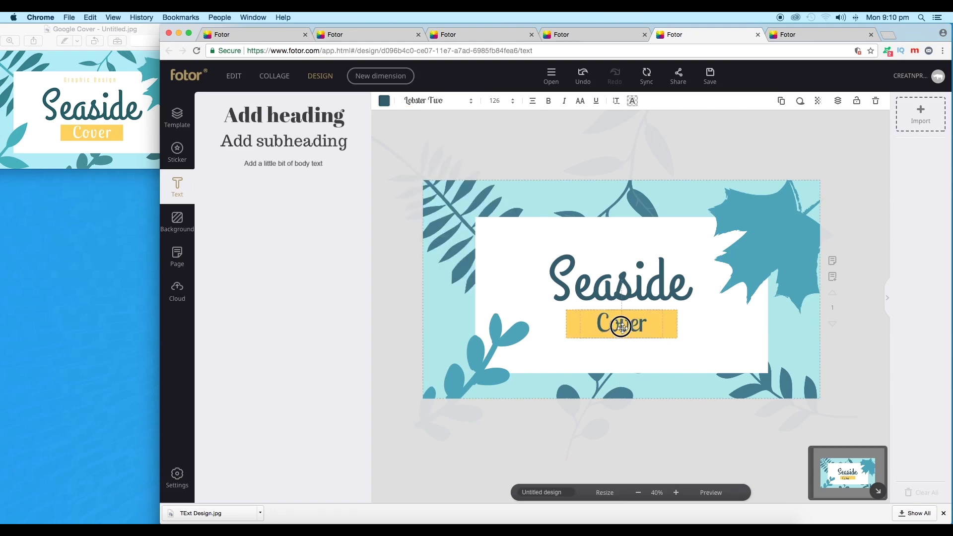
{"action": "left_click", "coordinate": [676, 329]}
{"action": "left_click_drag", "start_coordinate": [679, 326], "coordinate": [669, 326]}
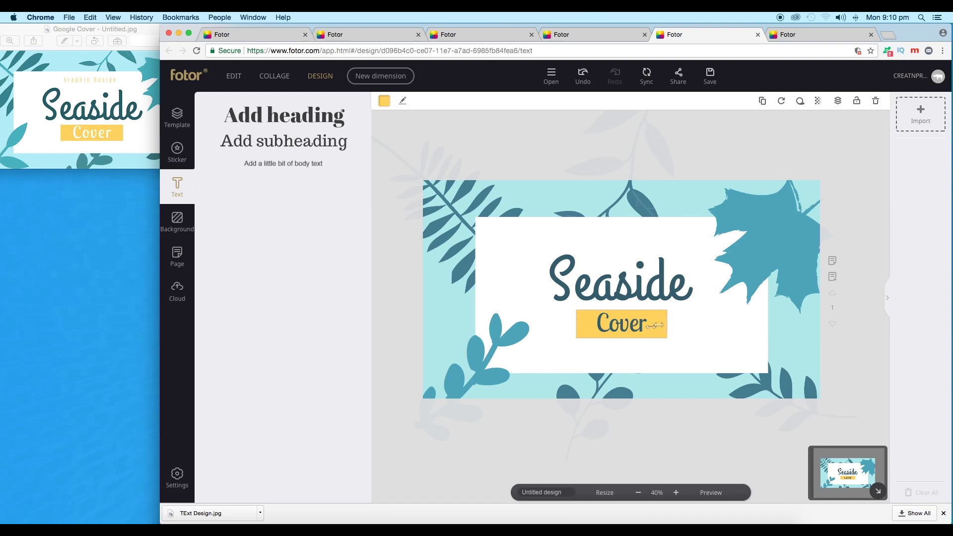
Recolor the "Cover" text on the yellow bar to white (#FFFFFF).
{"action": "left_click", "coordinate": [617, 326]}
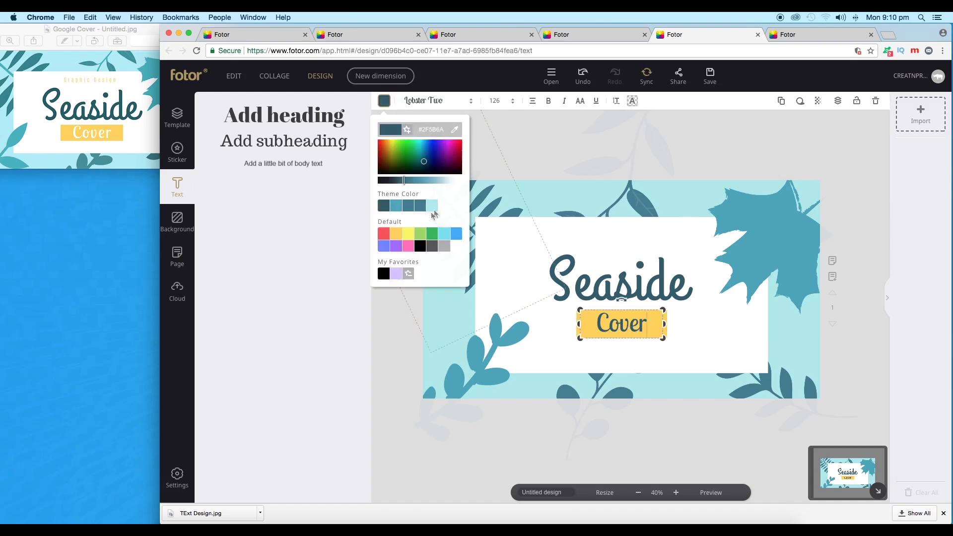
{"action": "left_click", "coordinate": [456, 248]}
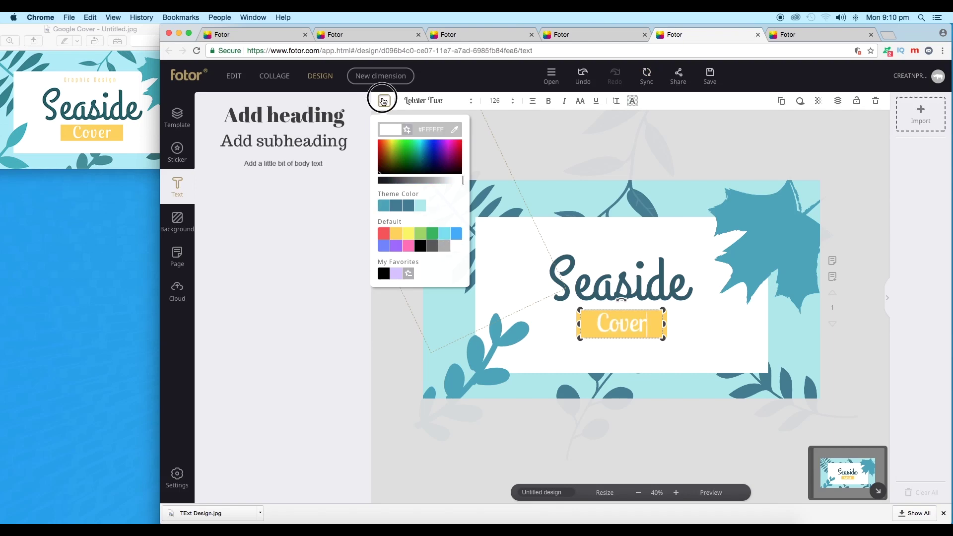
{"action": "left_click", "coordinate": [383, 104]}
{"action": "left_click", "coordinate": [518, 149]}
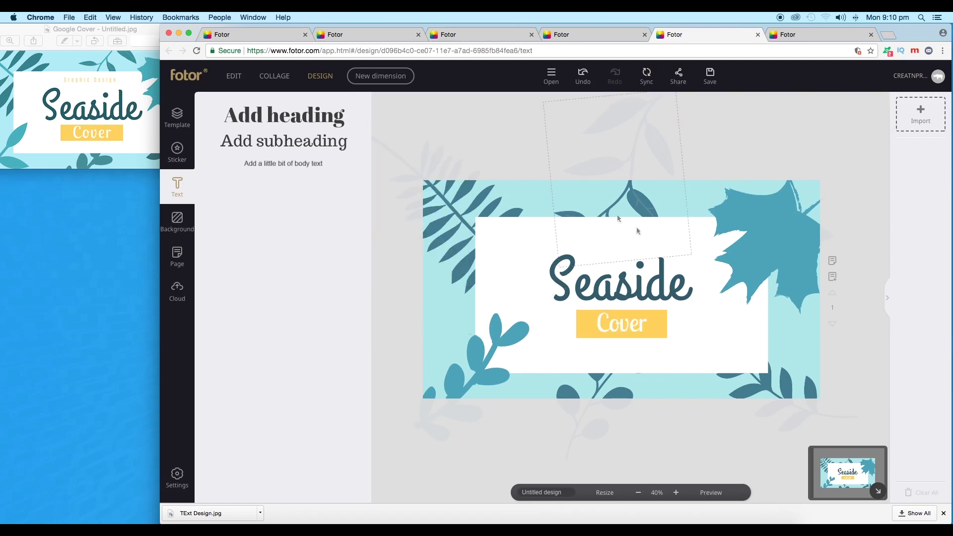
Set the letter spacing of the "Cover" text to 5.
{"action": "scroll", "coordinate": [671, 294], "scroll_direction": "down", "scroll_amount": 3}
{"action": "scroll", "coordinate": [649, 315], "scroll_direction": "up", "scroll_amount": 4}
{"action": "left_click", "coordinate": [632, 329]}
{"action": "left_click", "coordinate": [632, 329]}
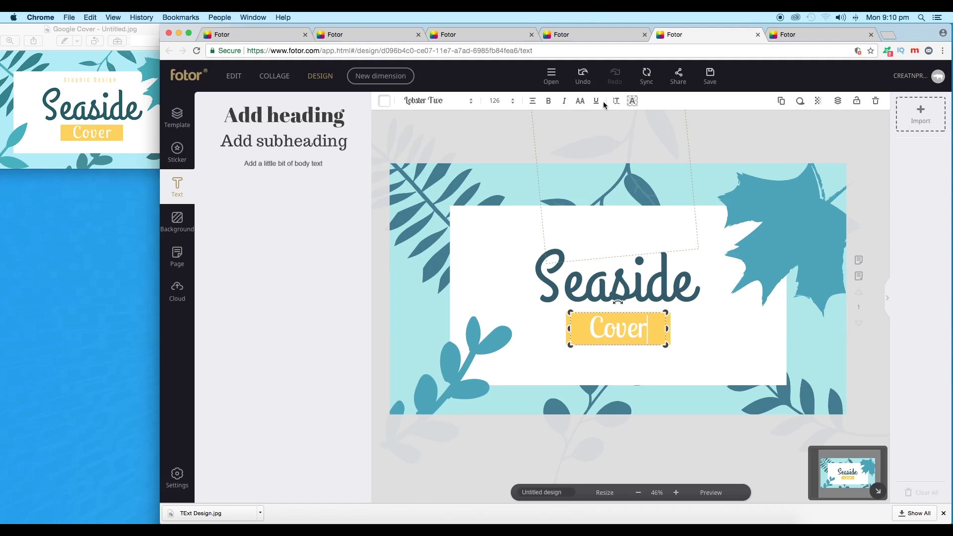
{"action": "left_click", "coordinate": [615, 102]}
{"action": "left_click_drag", "start_coordinate": [626, 136], "coordinate": [631, 142]}
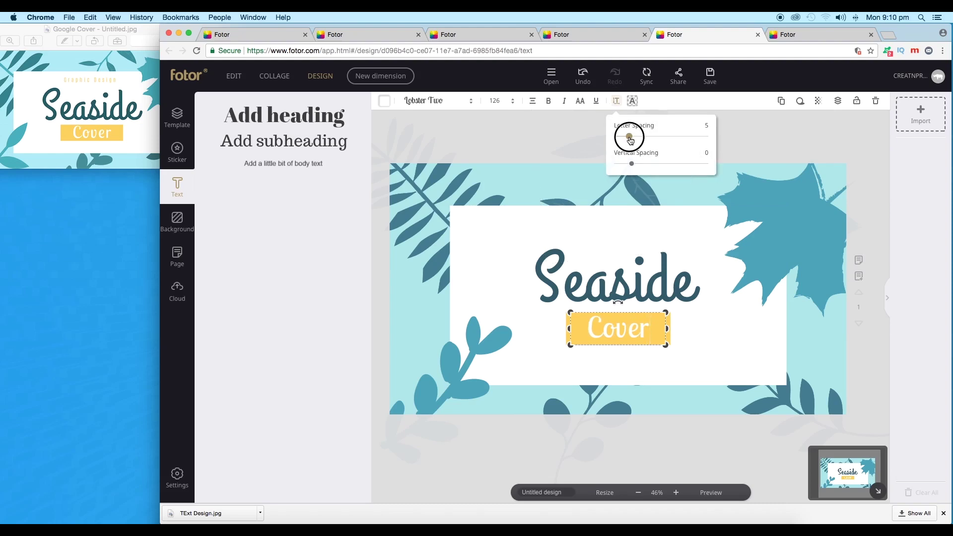
{"action": "left_click", "coordinate": [547, 121]}
{"action": "scroll", "coordinate": [613, 213], "scroll_direction": "down", "scroll_amount": 3}
{"action": "left_click", "coordinate": [827, 326]}
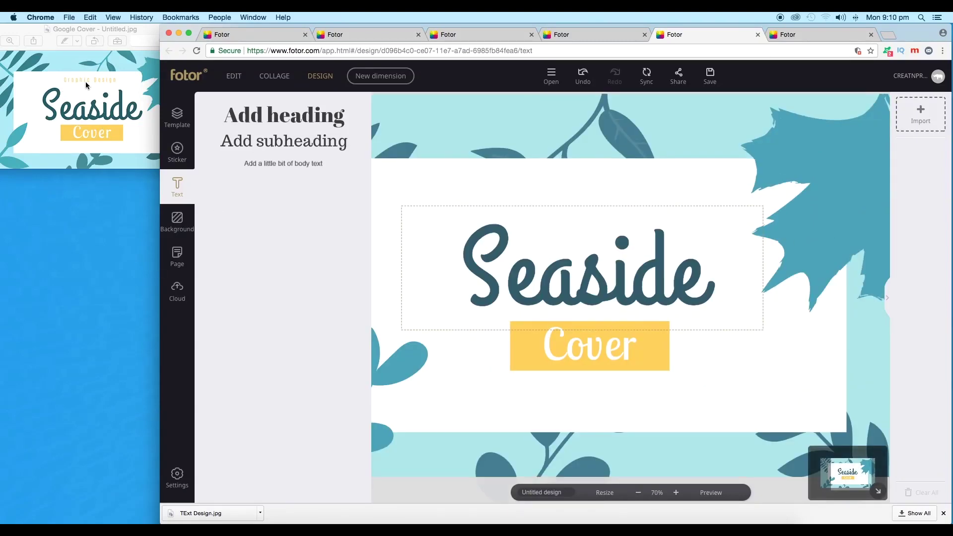
Duplicate the "Seaside" heading, shrink the copy to size 62 and place it above the original.
{"action": "left_click", "coordinate": [570, 304]}
{"action": "left_click", "coordinate": [575, 306]}
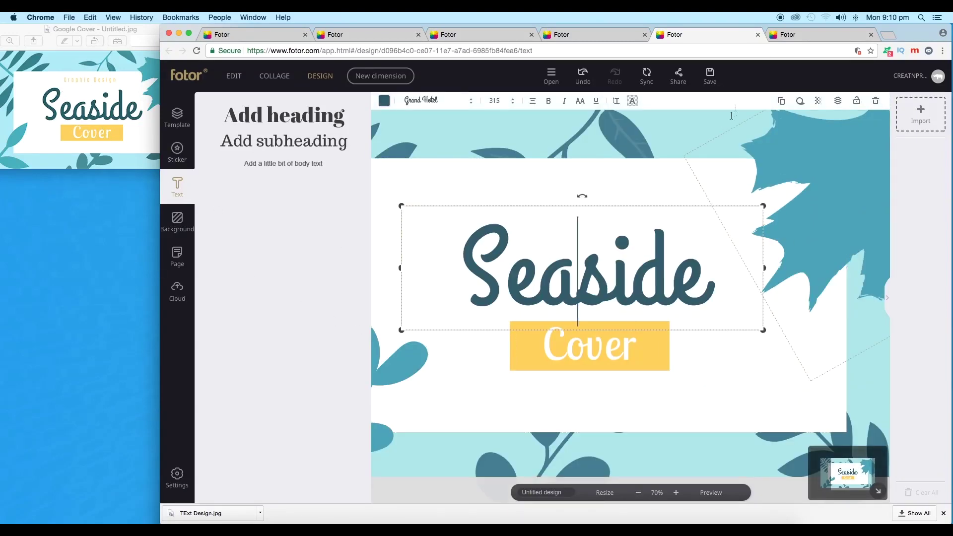
{"action": "left_click", "coordinate": [781, 101]}
{"action": "left_click_drag", "start_coordinate": [598, 249], "coordinate": [594, 193]}
{"action": "left_click_drag", "start_coordinate": [775, 122], "coordinate": [576, 193]}
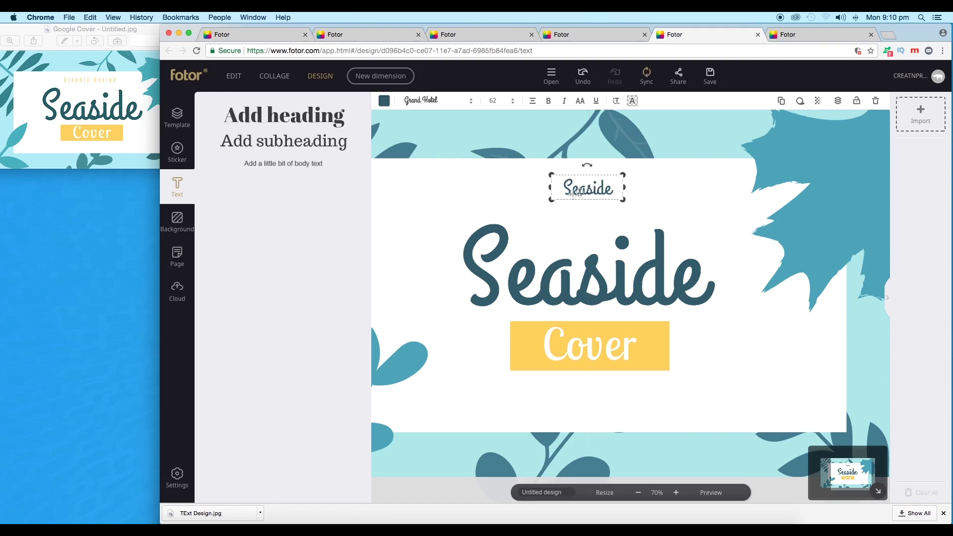
Replace the small copy's text with "GRAPHIC DESIGN", widen its box to fit one line and center it above "Seaside".
{"action": "double_click", "coordinate": [605, 188]}
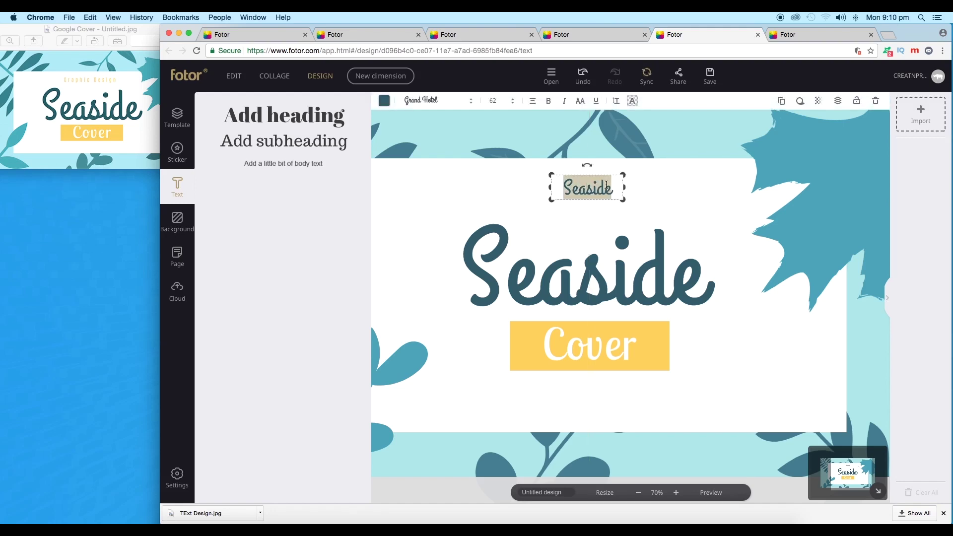
{"action": "type", "text": "GRAP"}
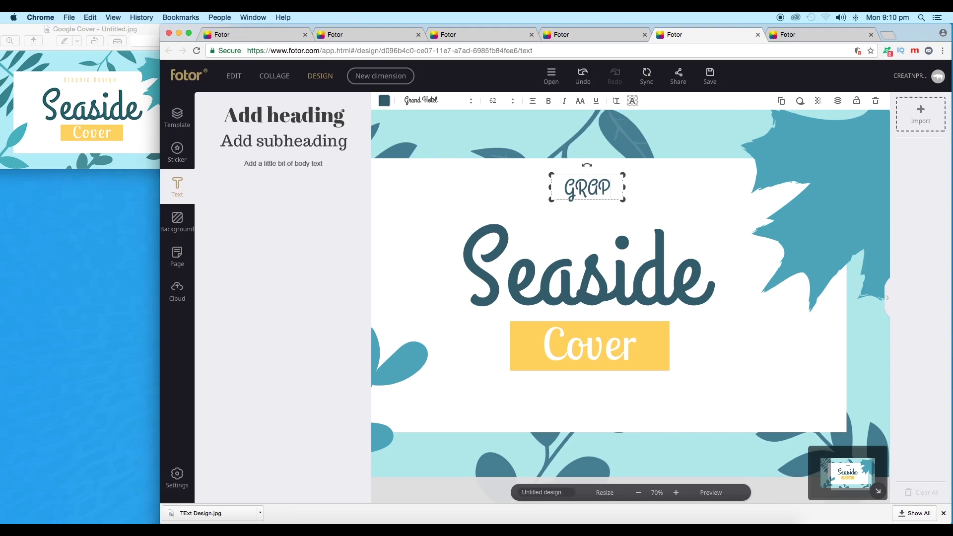
{"action": "type", "text": "HIC DESIGN"}
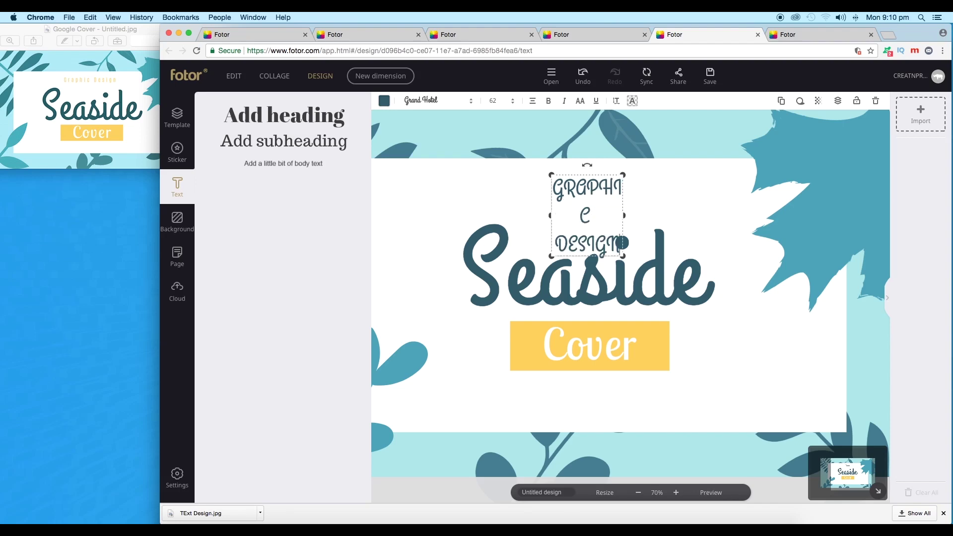
{"action": "left_click_drag", "start_coordinate": [624, 214], "coordinate": [774, 210]}
{"action": "left_click_drag", "start_coordinate": [689, 216], "coordinate": [622, 192]}
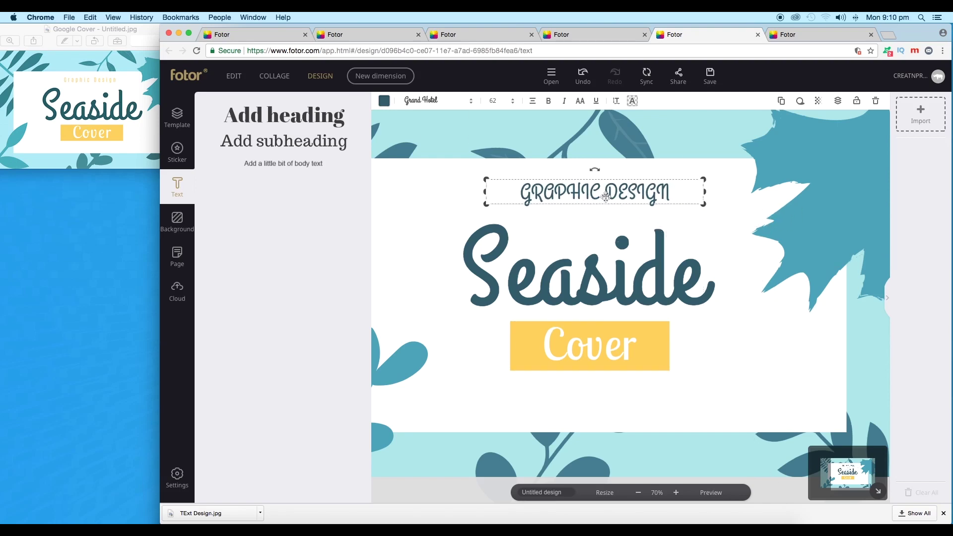
Set the "GRAPHIC DESIGN" text's font to Antonio and shrink it to size 28.
{"action": "left_click", "coordinate": [430, 107]}
{"action": "scroll", "coordinate": [442, 185], "scroll_direction": "down", "scroll_amount": 5}
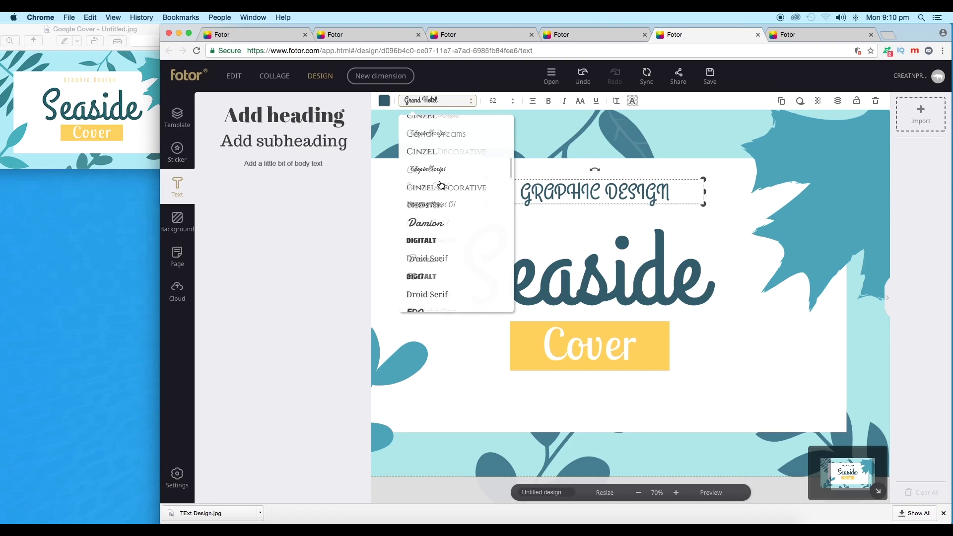
{"action": "scroll", "coordinate": [441, 186], "scroll_direction": "up", "scroll_amount": 2}
{"action": "left_click", "coordinate": [424, 230]}
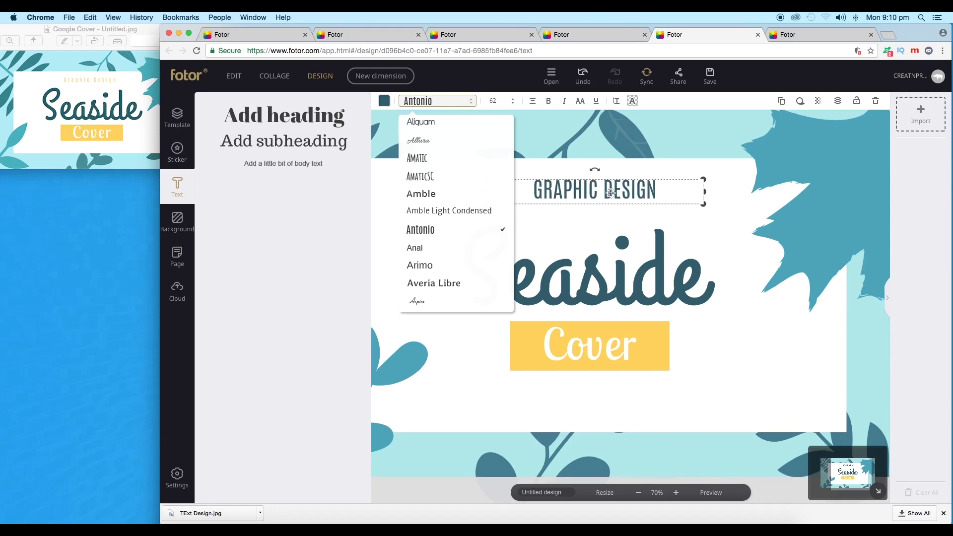
{"action": "left_click_drag", "start_coordinate": [700, 198], "coordinate": [597, 185]}
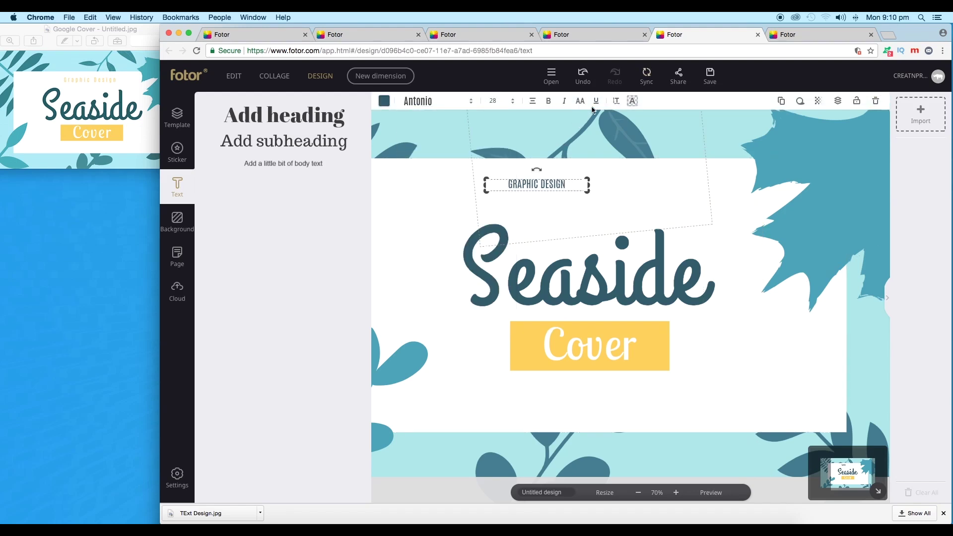
Widen the letter spacing of "GRAPHIC DESIGN", bring it to size 48 and center it above the "Seaside" heading.
{"action": "left_click", "coordinate": [618, 106]}
{"action": "left_click_drag", "start_coordinate": [630, 136], "coordinate": [654, 141]}
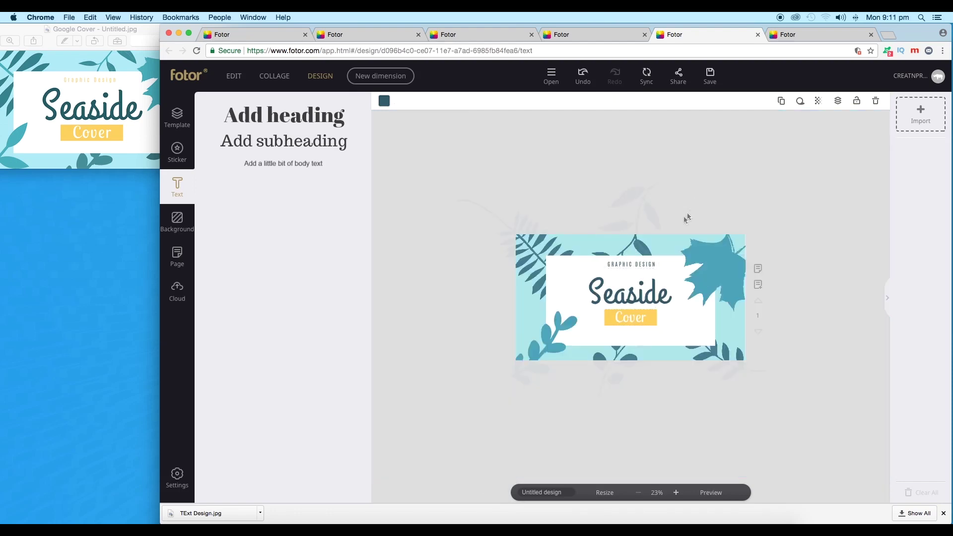
{"action": "left_click_drag", "start_coordinate": [628, 262], "coordinate": [625, 262]}
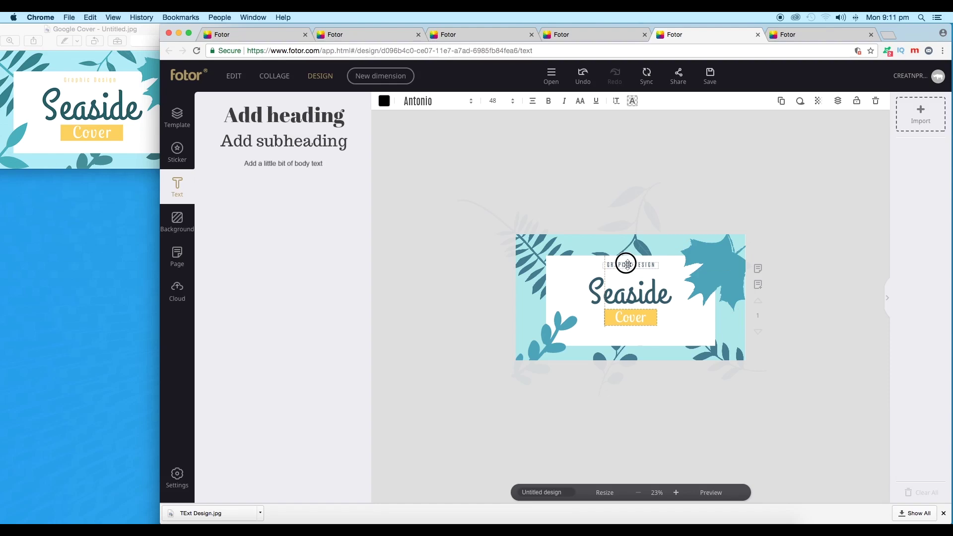
Recolor the "GRAPHIC DESIGN" text to the yellow (#FFD150) sampled from the bar behind "Cover".
{"action": "left_click", "coordinate": [384, 100]}
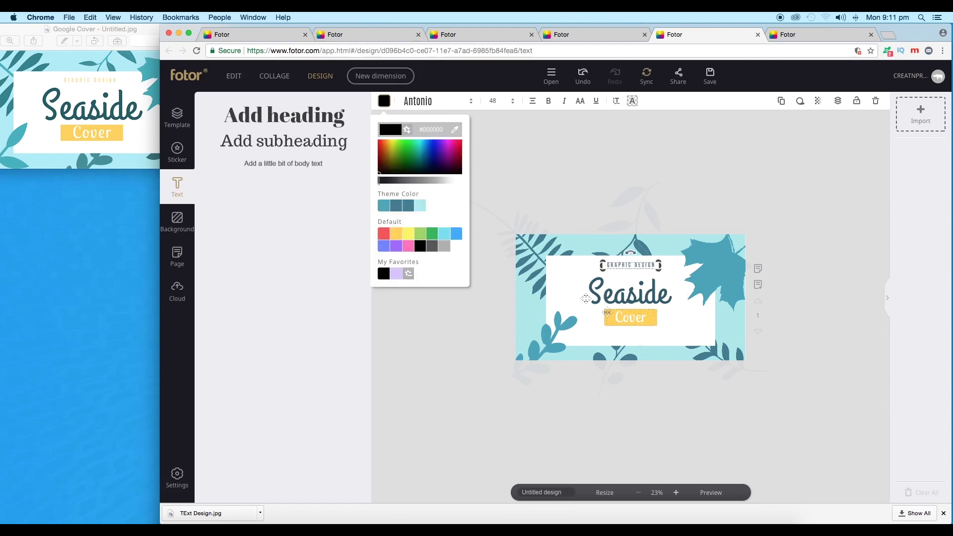
{"action": "left_click", "coordinate": [455, 130]}
{"action": "left_click", "coordinate": [544, 229]}
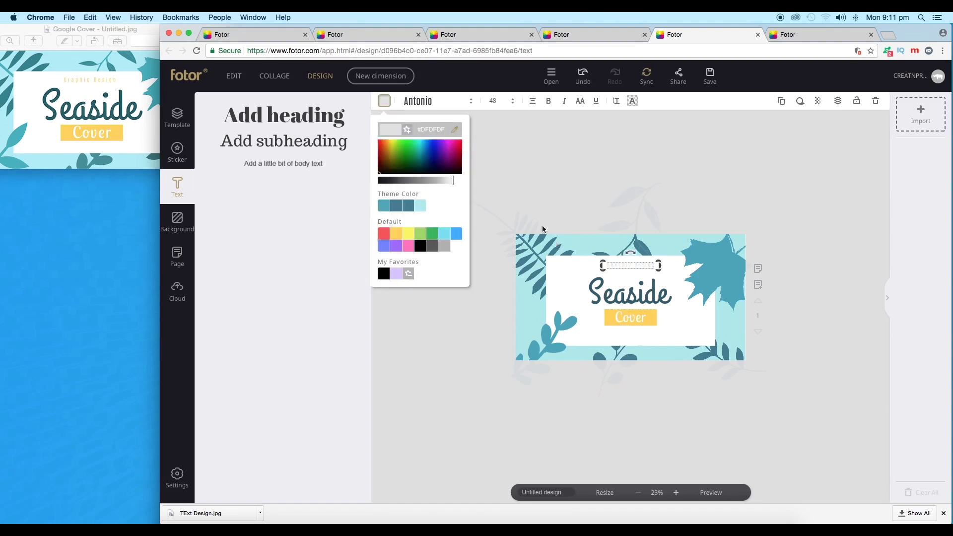
{"action": "left_click", "coordinate": [606, 315]}
{"action": "scroll", "coordinate": [614, 250], "scroll_direction": "up", "scroll_amount": 5}
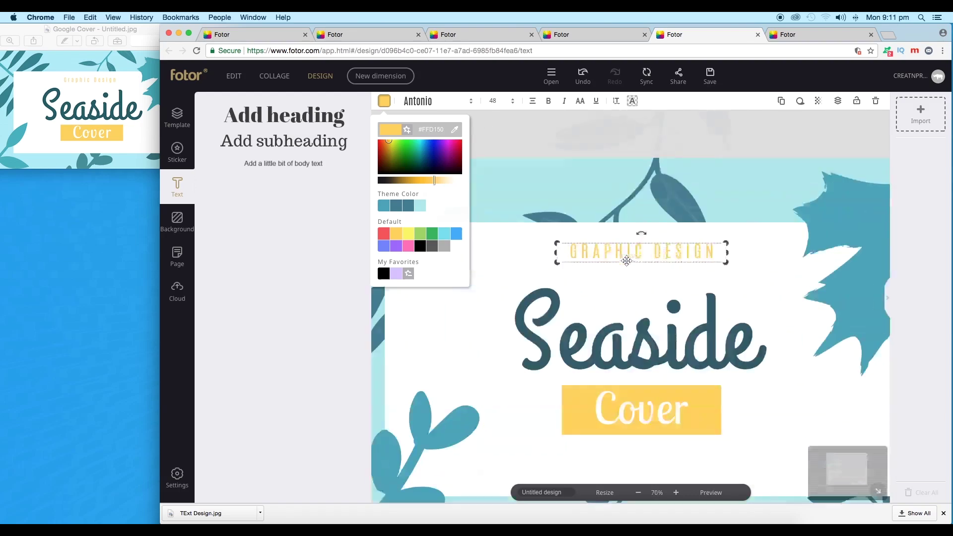
{"action": "scroll", "coordinate": [658, 157], "scroll_direction": "down", "scroll_amount": 5}
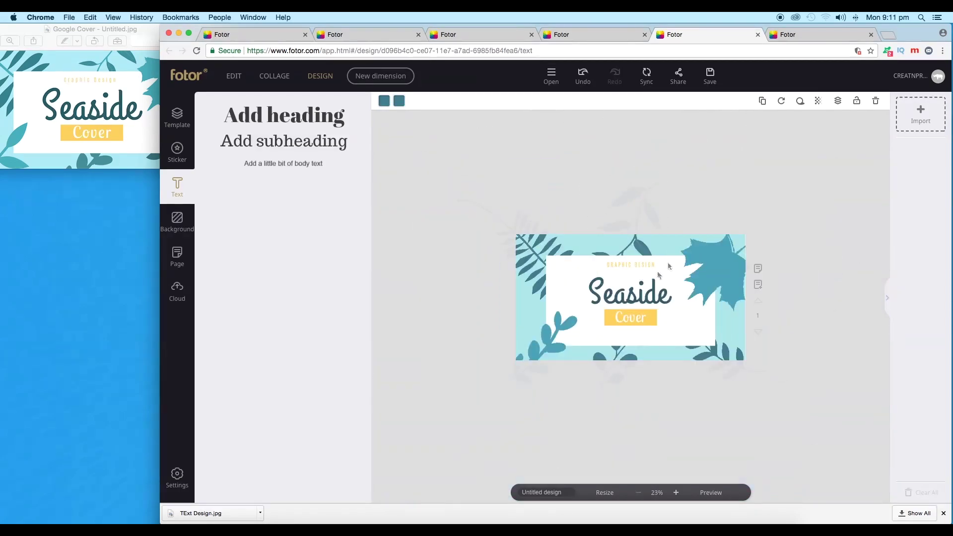
Enlarge the "Seaside" heading slightly and move it down together with "Cover" and its yellow bar to balance the white rectangle.
{"action": "left_click", "coordinate": [630, 297]}
{"action": "left_click", "coordinate": [629, 318]}
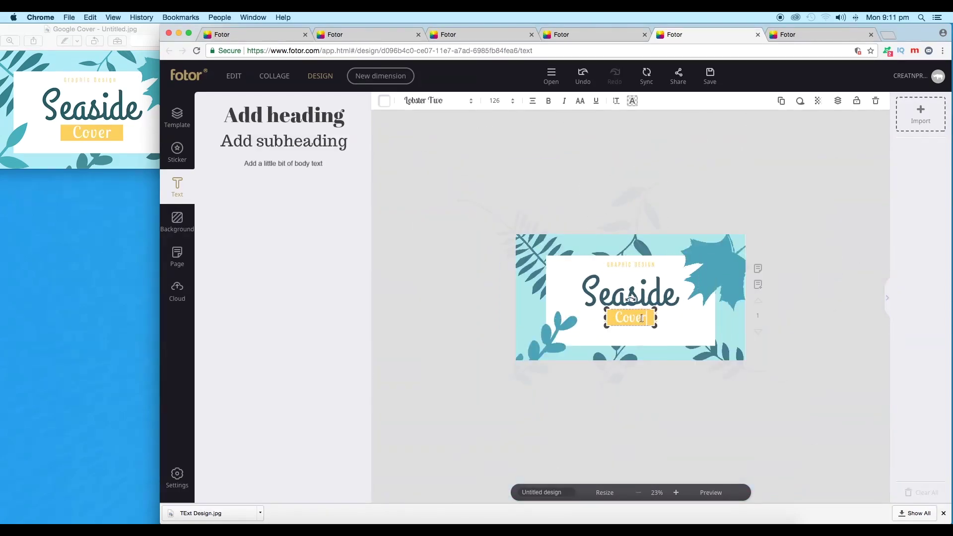
{"action": "scroll", "coordinate": [629, 318], "scroll_direction": "up", "scroll_amount": 4}
{"action": "left_click", "coordinate": [602, 337]}
{"action": "left_click_drag", "start_coordinate": [602, 337], "coordinate": [602, 344]}
{"action": "scroll", "coordinate": [602, 345], "scroll_direction": "down", "scroll_amount": 4}
{"action": "left_click", "coordinate": [632, 307], "text": "shift"}
{"action": "left_click_drag", "start_coordinate": [631, 308], "coordinate": [631, 312]}
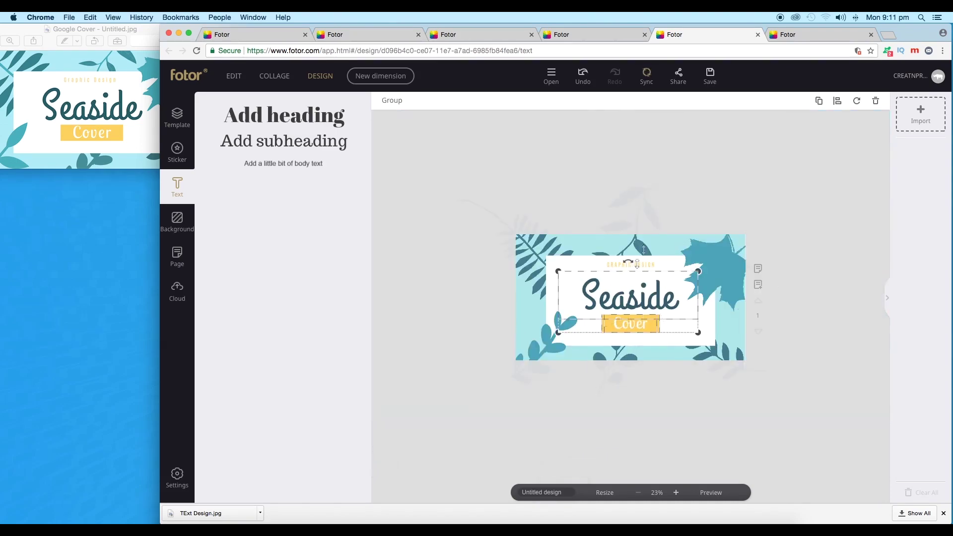
{"action": "left_click", "coordinate": [665, 330]}
Examine the text spacing and the placement of the leaf stickers across the whole cover.
{"action": "scroll", "coordinate": [667, 329], "scroll_direction": "up", "scroll_amount": 4}
{"action": "scroll", "coordinate": [668, 328], "scroll_direction": "down", "scroll_amount": 4}
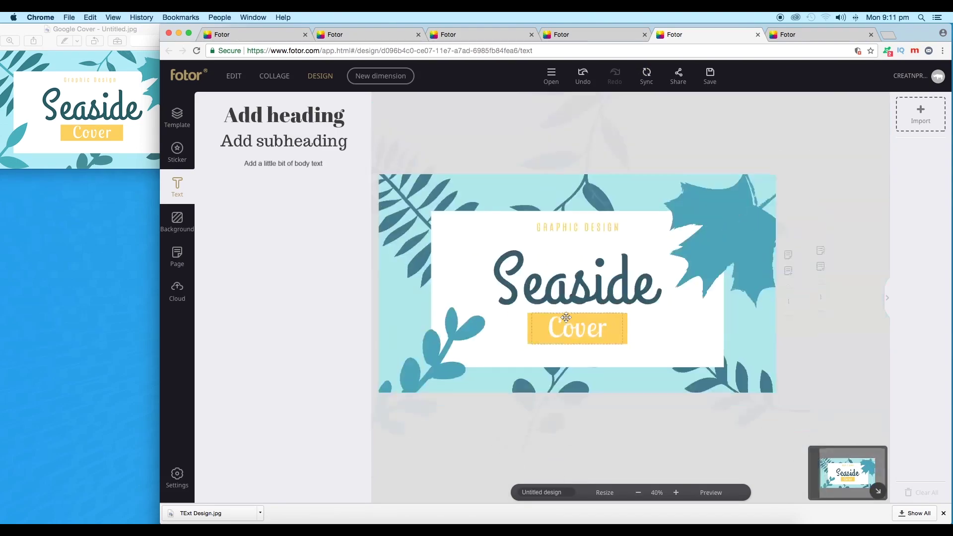
{"action": "scroll", "coordinate": [645, 317], "scroll_direction": "up", "scroll_amount": 2}
{"action": "scroll", "coordinate": [645, 317], "scroll_direction": "up", "scroll_amount": 1}
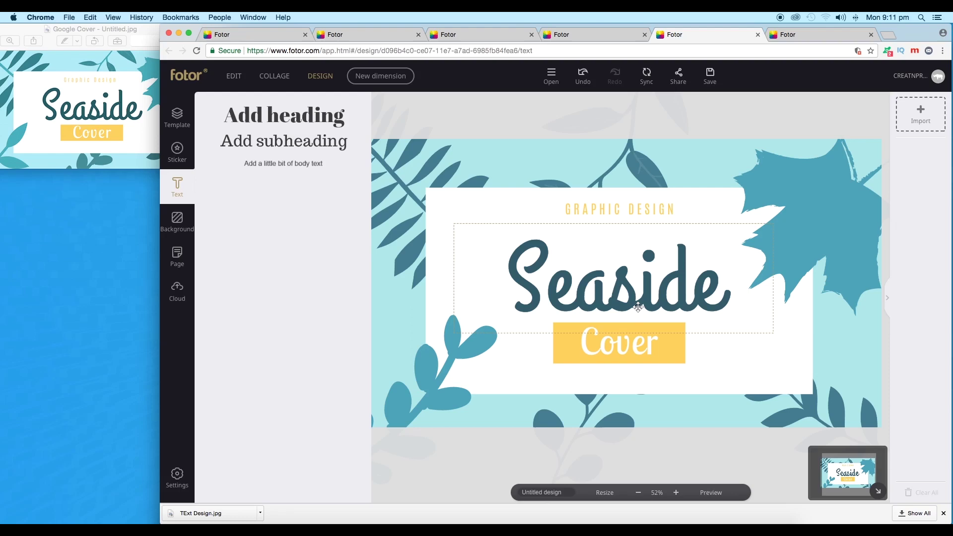
{"action": "scroll", "coordinate": [638, 306], "scroll_direction": "down", "scroll_amount": 1}
{"action": "left_click_drag", "start_coordinate": [587, 404], "coordinate": [440, 212]}
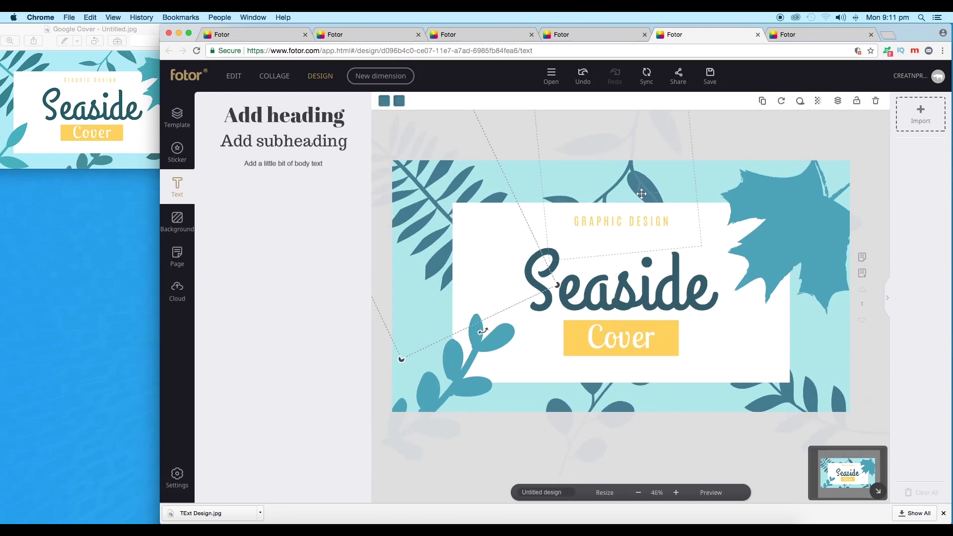
{"action": "left_click", "coordinate": [819, 212]}
{"action": "left_click", "coordinate": [813, 371]}
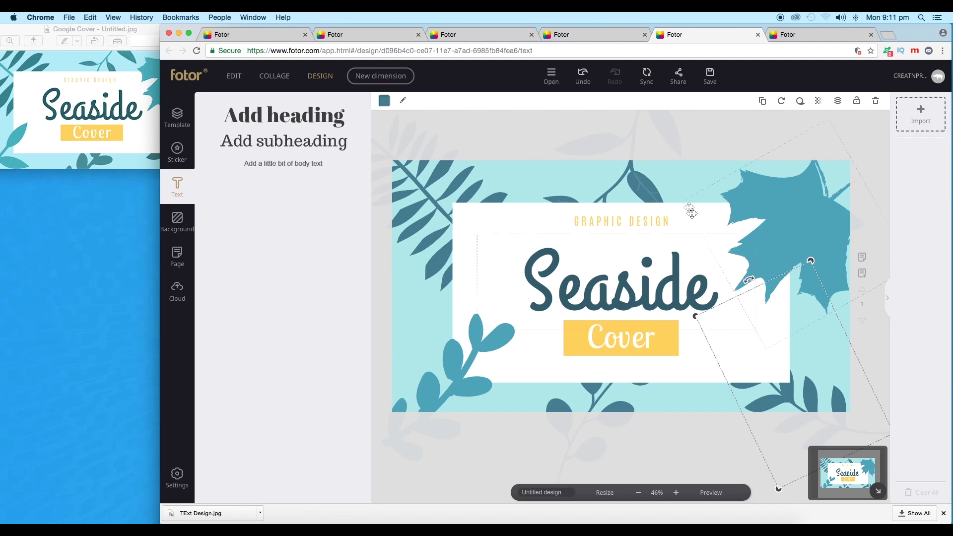
{"action": "scroll", "coordinate": [680, 204], "scroll_direction": "down", "scroll_amount": 3}
{"action": "scroll", "coordinate": [680, 201], "scroll_direction": "up", "scroll_amount": 5}
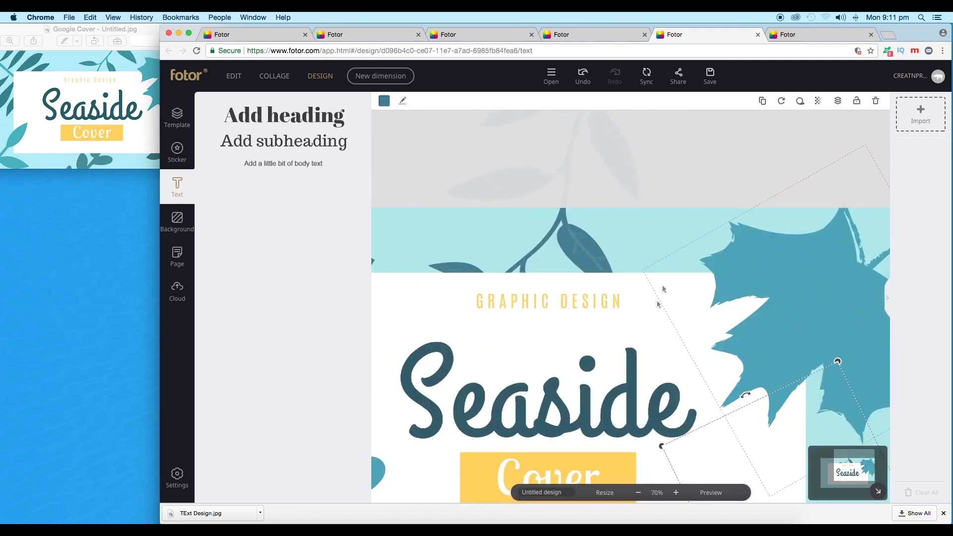
{"action": "scroll", "coordinate": [687, 255], "scroll_direction": "down", "scroll_amount": 5}
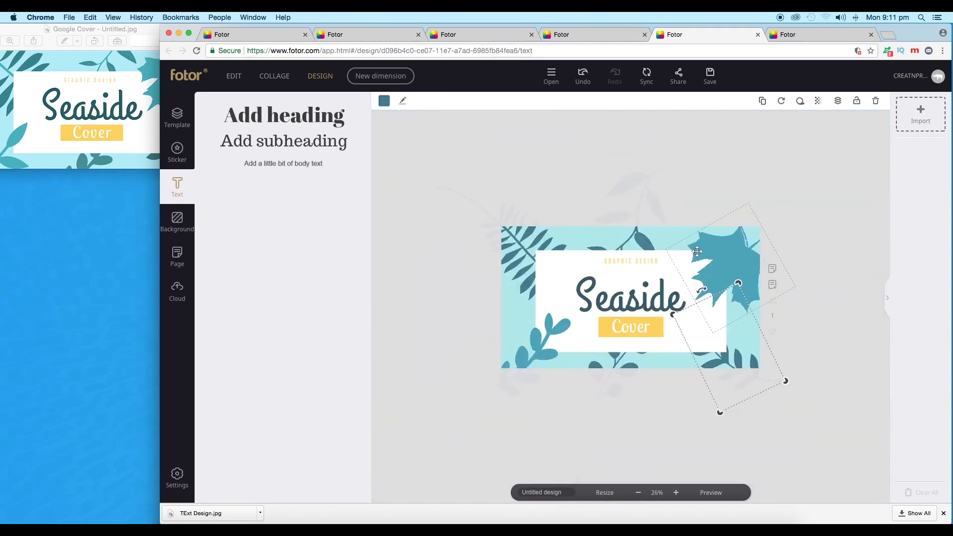
Set the export options to JPG and High quality, and close them without downloading.
{"action": "left_click", "coordinate": [710, 76]}
{"action": "left_click", "coordinate": [656, 263]}
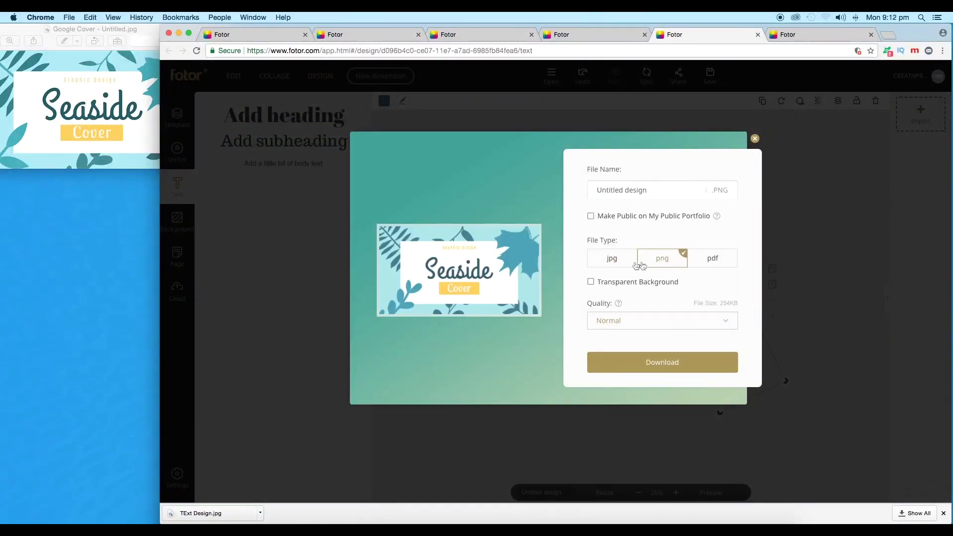
{"action": "left_click", "coordinate": [615, 259]}
{"action": "left_click", "coordinate": [624, 326]}
{"action": "left_click", "coordinate": [617, 353]}
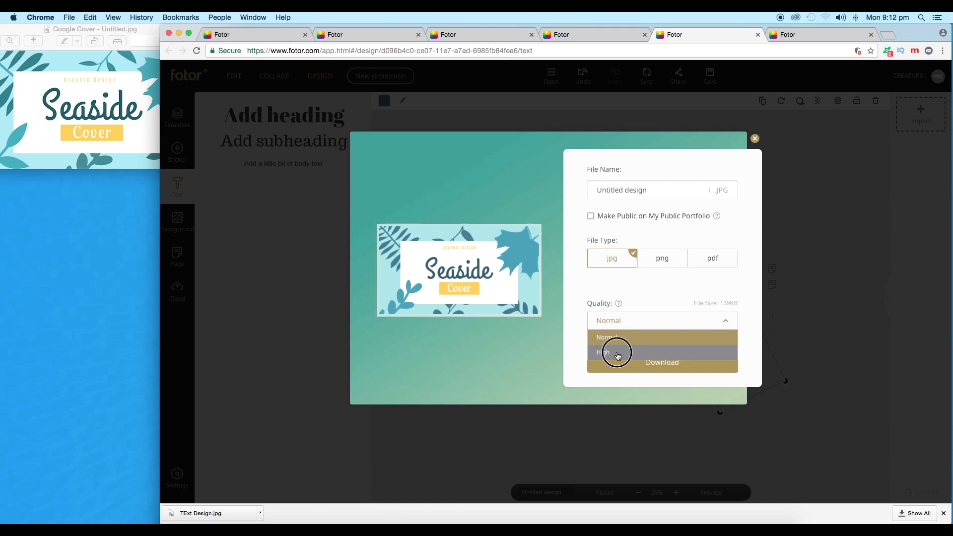
{"action": "left_click", "coordinate": [755, 139]}
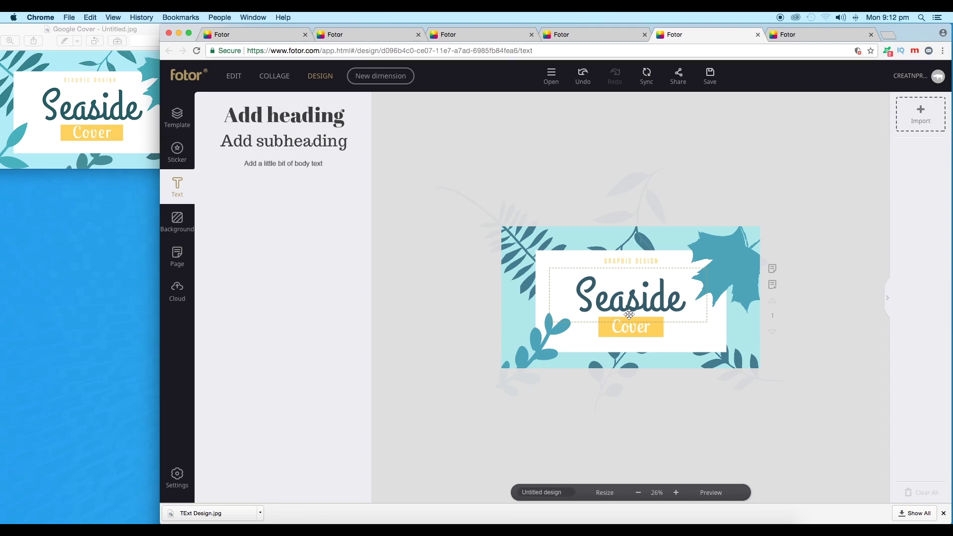
Import the image coffee-wallpaper-hd-39.jpg from the Downloads folder.
{"action": "left_click", "coordinate": [921, 117]}
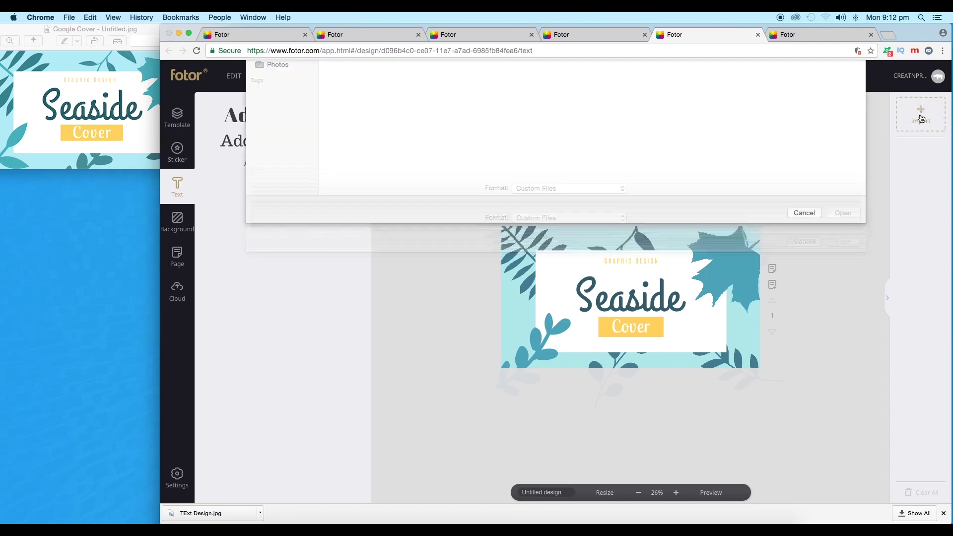
{"action": "scroll", "coordinate": [432, 174], "scroll_direction": "down", "scroll_amount": 2}
{"action": "left_click", "coordinate": [431, 174]}
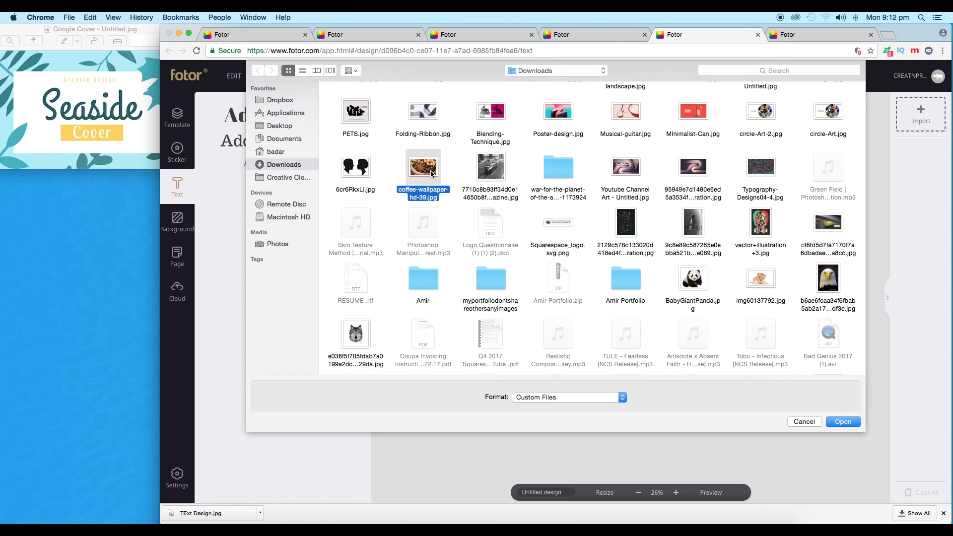
{"action": "left_click", "coordinate": [839, 421]}
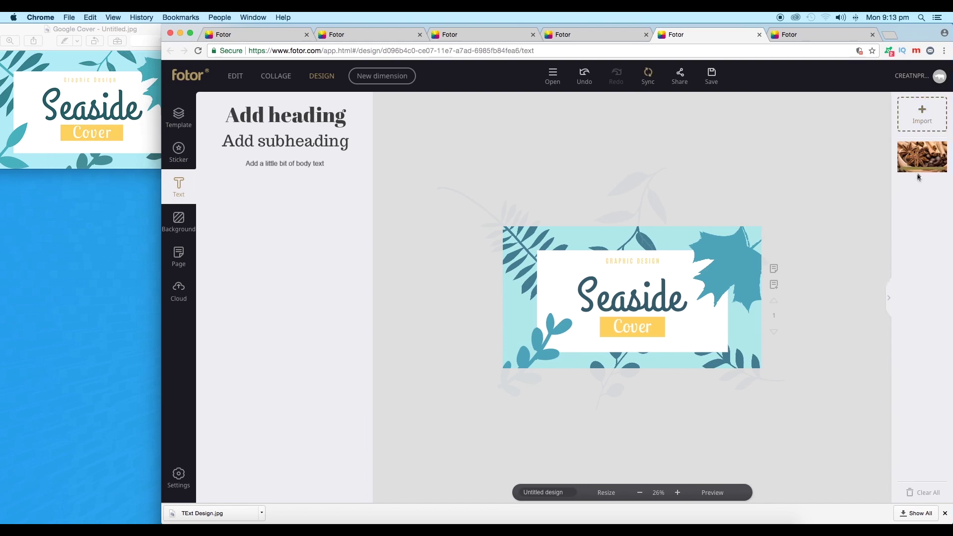
Add the imported coffee image to the design and enlarge it to cover the whole canvas.
{"action": "left_click", "coordinate": [921, 161]}
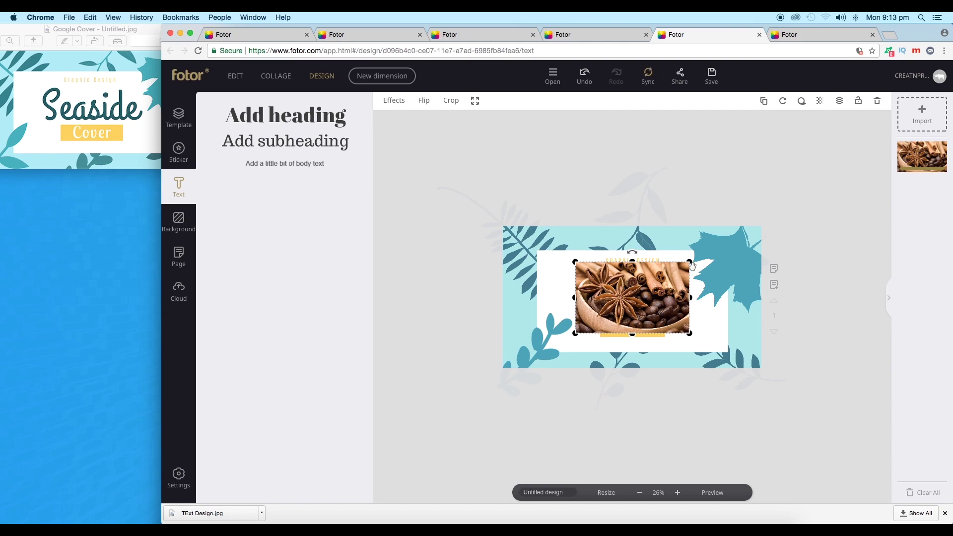
{"action": "scroll", "coordinate": [692, 266], "scroll_direction": "up", "scroll_amount": 5}
{"action": "scroll", "coordinate": [690, 264], "scroll_direction": "down", "scroll_amount": 6}
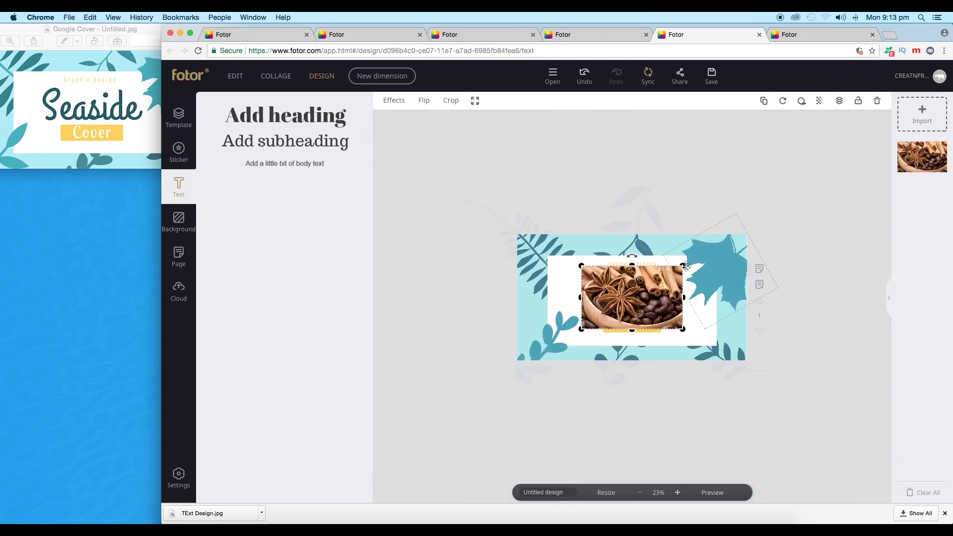
{"action": "left_click_drag", "start_coordinate": [683, 266], "coordinate": [753, 234]}
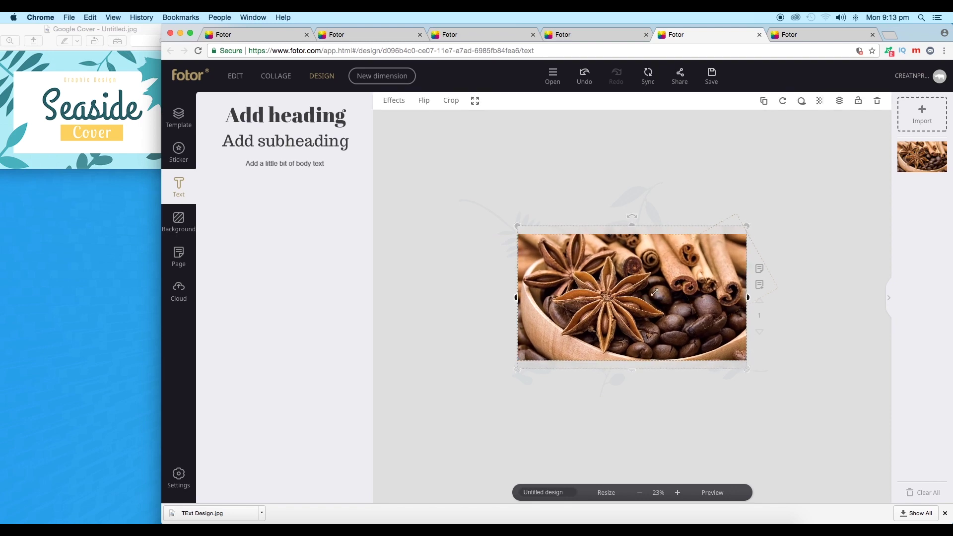
Move the coffee image down the layers until it sits directly behind the text, white rectangle, maple leaf and leafy branch.
{"action": "left_click", "coordinate": [840, 101]}
{"action": "left_click", "coordinate": [810, 158]}
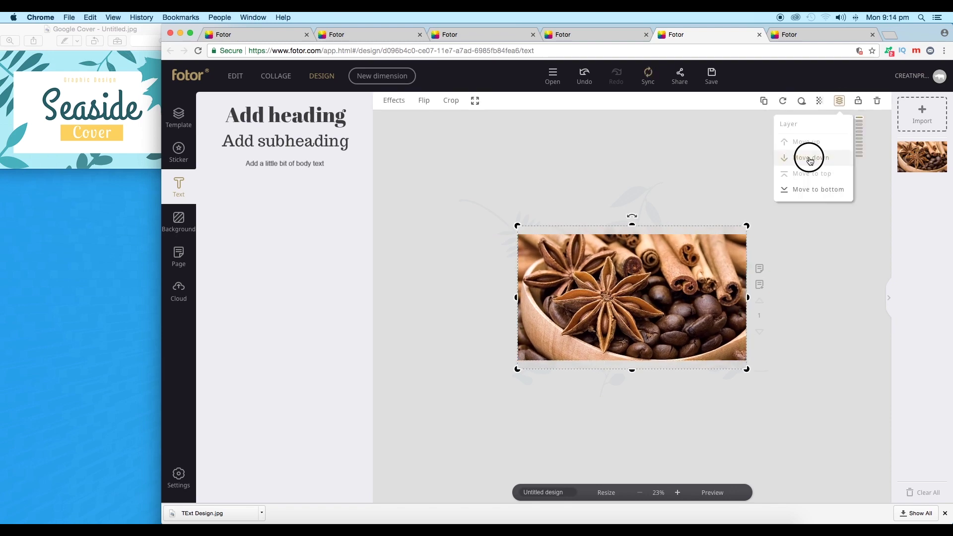
{"action": "left_click", "coordinate": [810, 159]}
{"action": "left_click", "coordinate": [810, 159]}
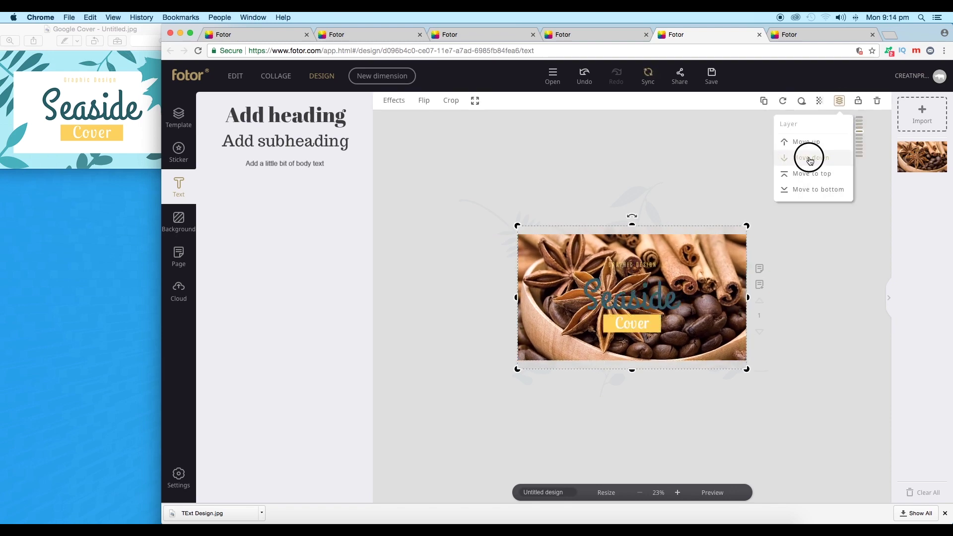
{"action": "left_click", "coordinate": [810, 159]}
{"action": "left_click", "coordinate": [810, 159]}
{"action": "left_click", "coordinate": [810, 159]}
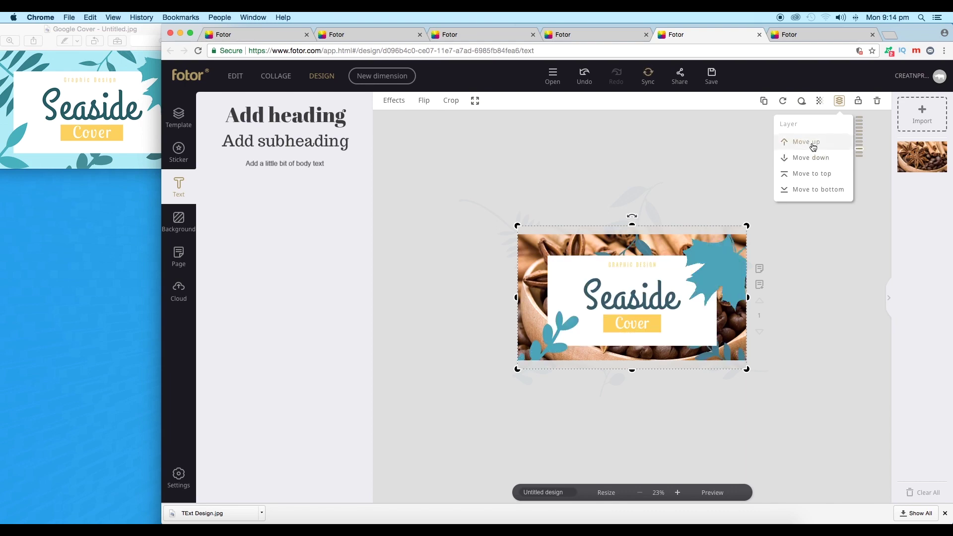
{"action": "left_click", "coordinate": [814, 148]}
{"action": "scroll", "coordinate": [668, 338], "scroll_direction": "up", "scroll_amount": 5}
{"action": "scroll", "coordinate": [667, 337], "scroll_direction": "down", "scroll_amount": 5}
{"action": "left_click", "coordinate": [437, 463]}
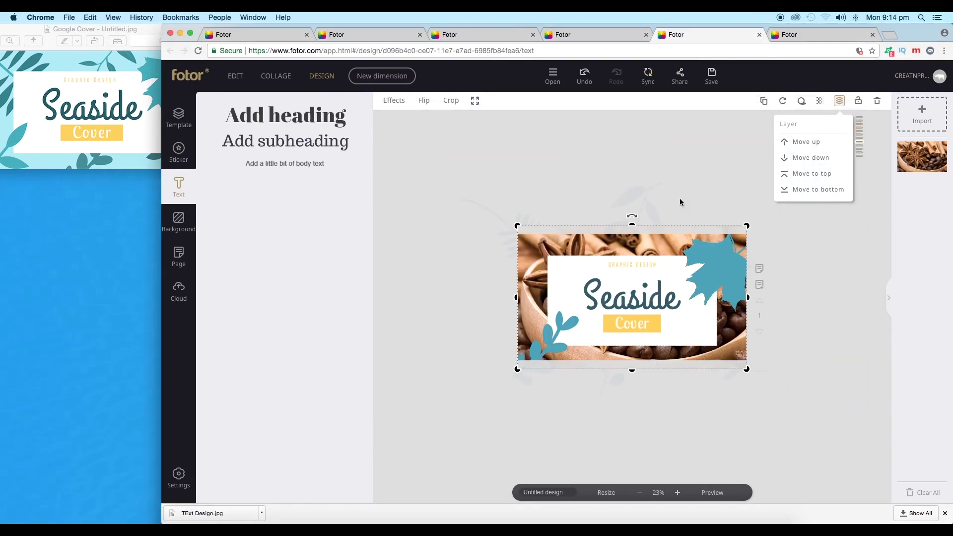
{"action": "scroll", "coordinate": [629, 262], "scroll_direction": "up", "scroll_amount": 5}
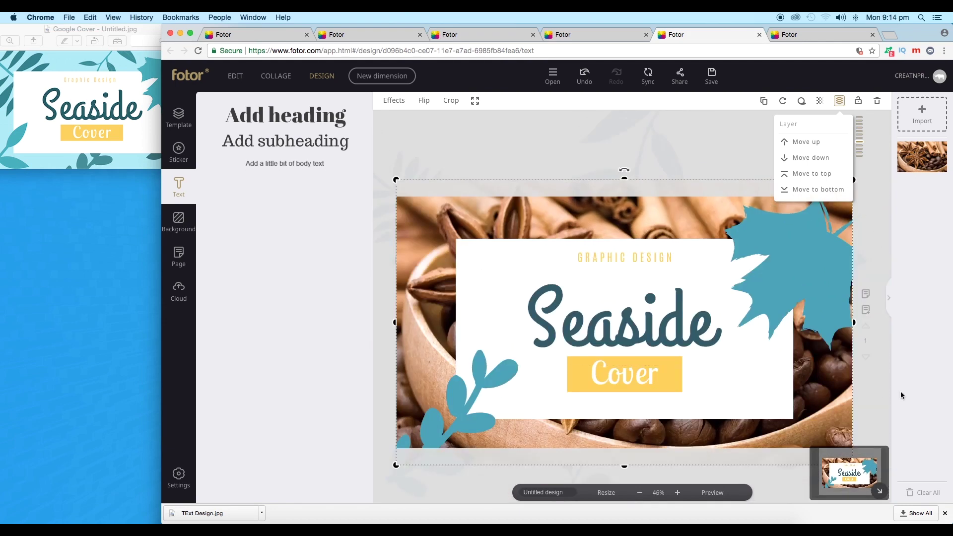
{"action": "left_click", "coordinate": [880, 389]}
Recolour all three colours of the maple leaf sticker to the light brown #E3A471 sampled from the coffee photo.
{"action": "left_click", "coordinate": [796, 268]}
{"action": "scroll", "coordinate": [796, 269], "scroll_direction": "down", "scroll_amount": 2}
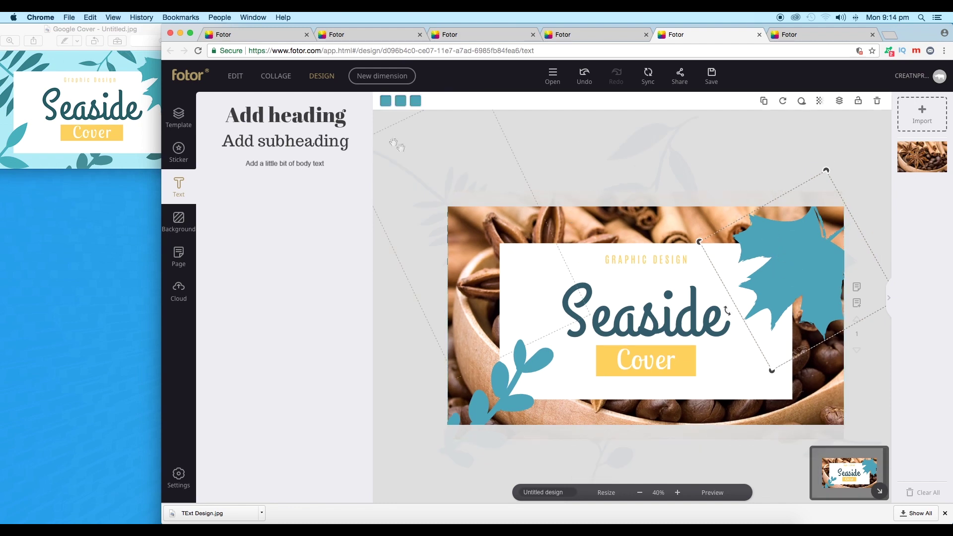
{"action": "left_click", "coordinate": [386, 104]}
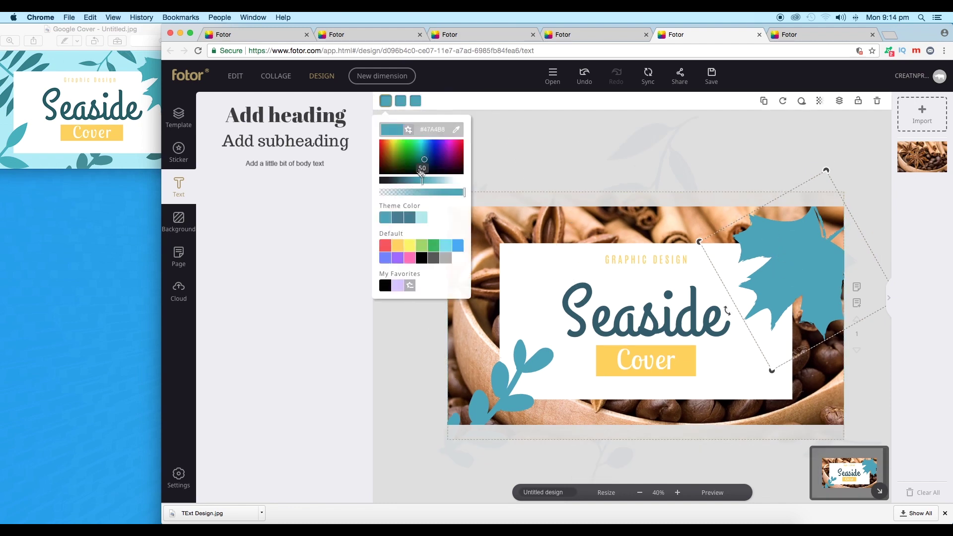
{"action": "left_click", "coordinate": [454, 130]}
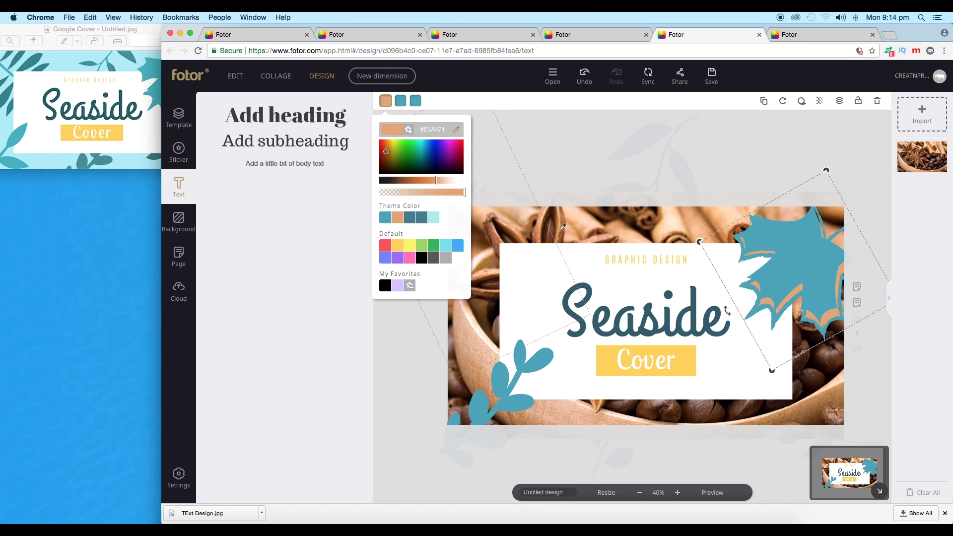
{"action": "left_click", "coordinate": [402, 102]}
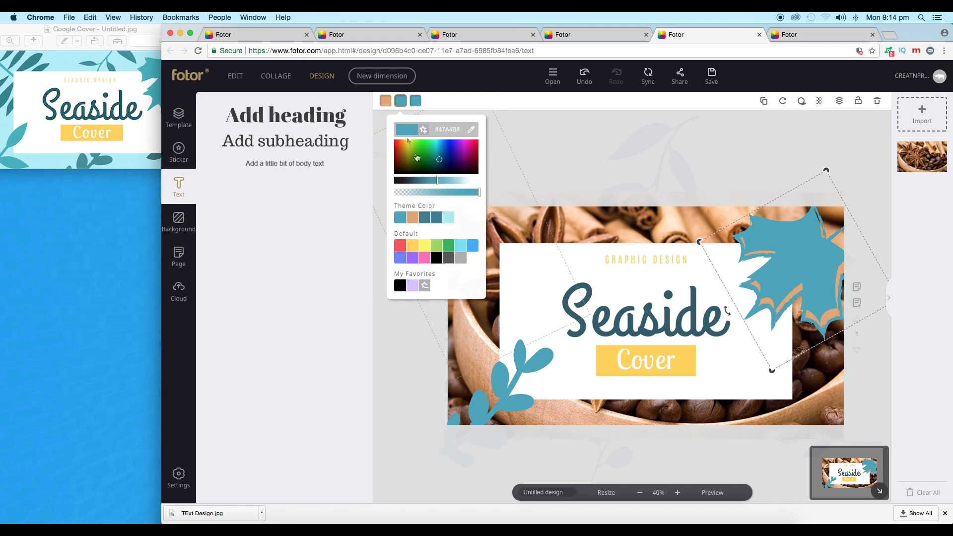
{"action": "left_click", "coordinate": [413, 217]}
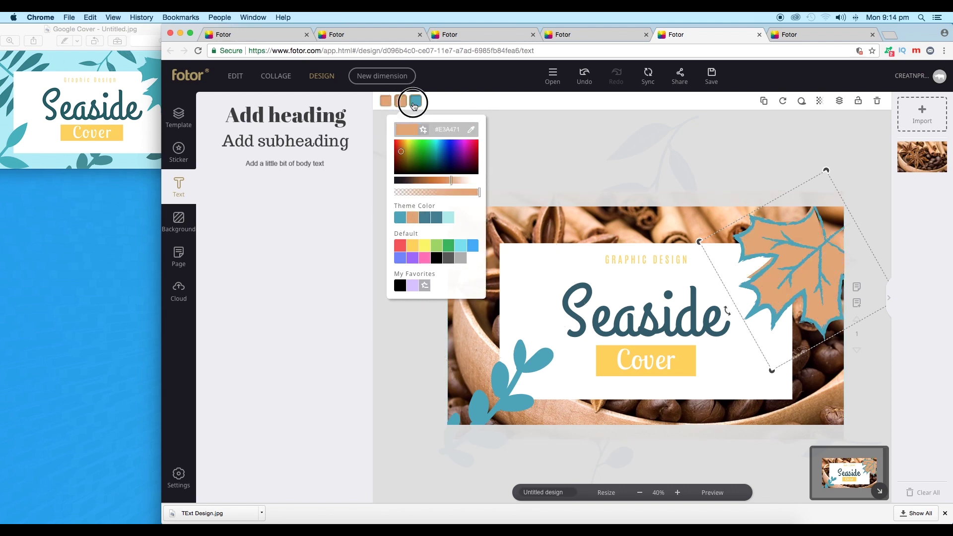
{"action": "left_click", "coordinate": [429, 229]}
{"action": "left_click", "coordinate": [416, 101]}
{"action": "left_click", "coordinate": [431, 221]}
{"action": "left_click", "coordinate": [751, 162]}
Recolour the leafy branch sticker to the dark brown #5C3A14 sampled from the coffee photo.
{"action": "left_click", "coordinate": [529, 370]}
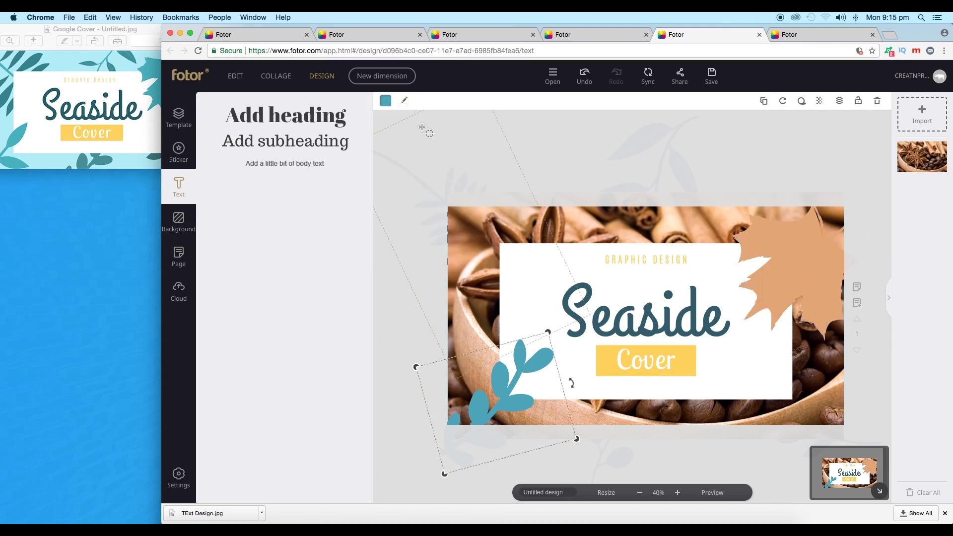
{"action": "left_click", "coordinate": [385, 100]}
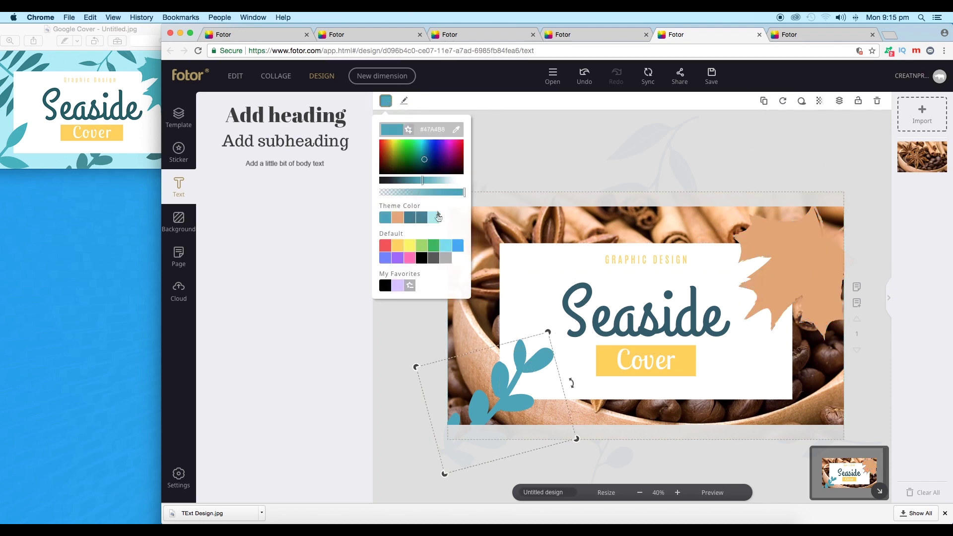
{"action": "left_click", "coordinate": [456, 130]}
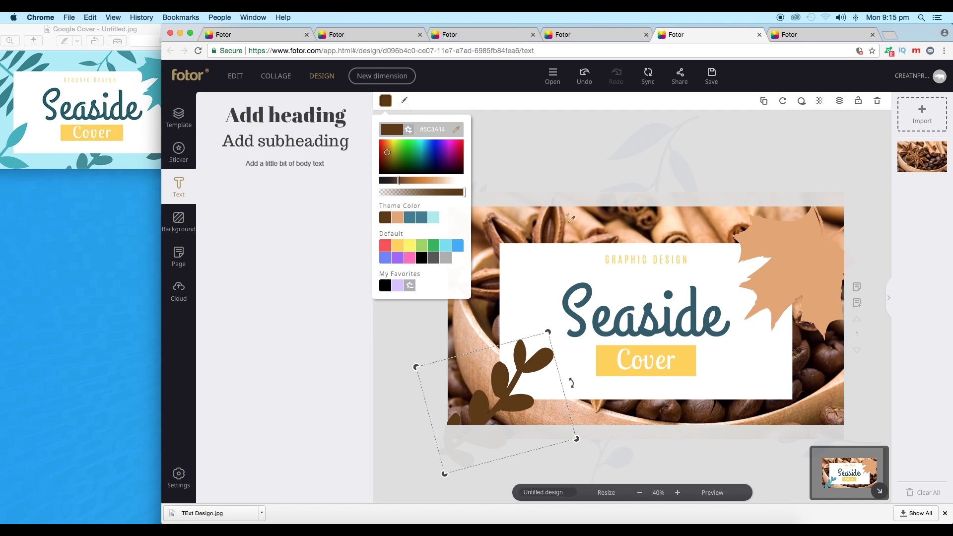
Darken the maple leaf's first colour to a deeper brown so its shading stands out.
{"action": "left_click", "coordinate": [772, 258]}
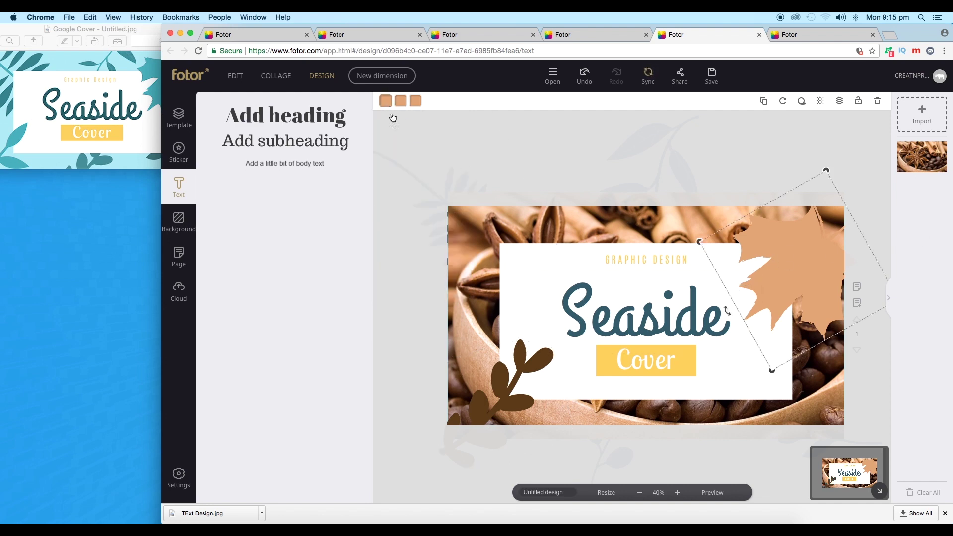
{"action": "left_click", "coordinate": [386, 101]}
{"action": "left_click_drag", "start_coordinate": [420, 181], "coordinate": [410, 182]}
Recolour the "Seaside" heading to the very dark brown #341304 sampled from the coffee photo.
{"action": "left_click", "coordinate": [606, 285]}
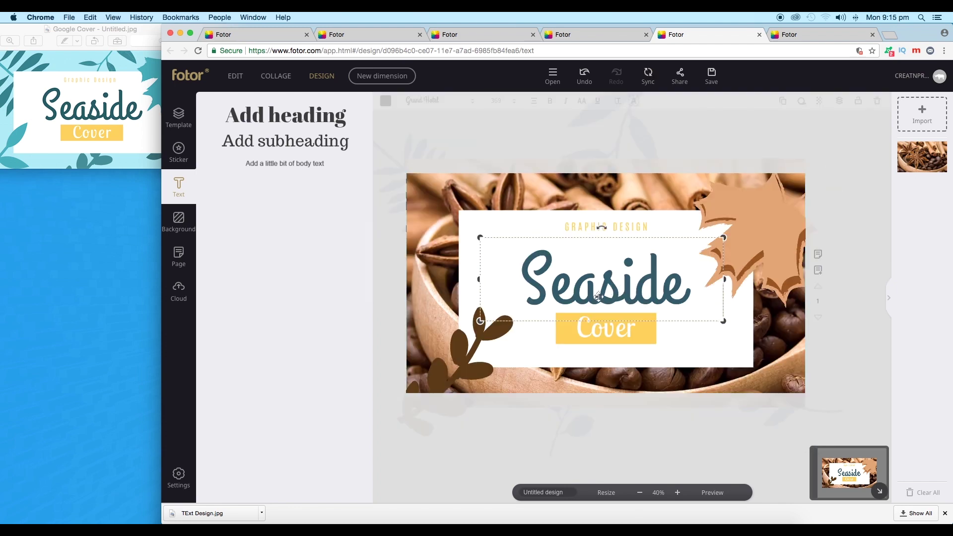
{"action": "left_click", "coordinate": [386, 102]}
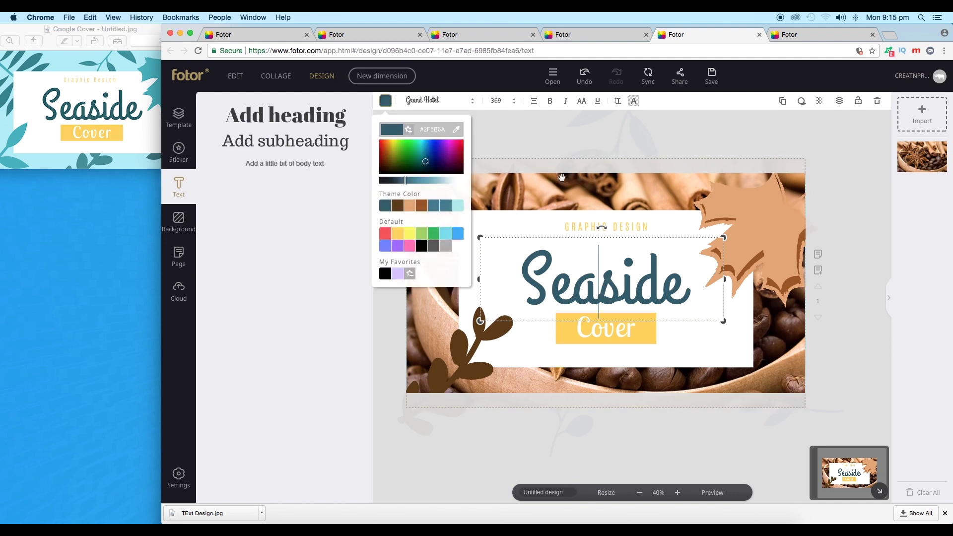
{"action": "left_click", "coordinate": [456, 130]}
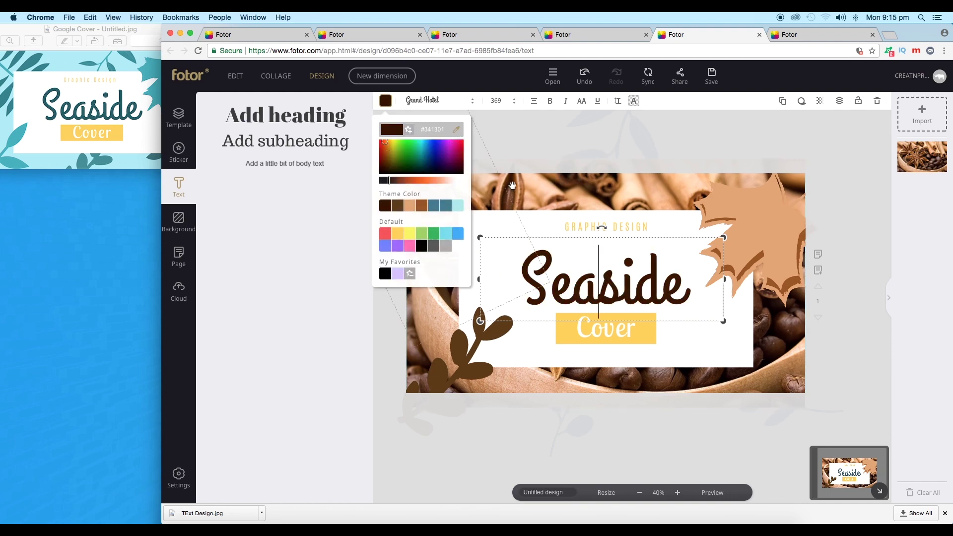
{"action": "left_click", "coordinate": [386, 101]}
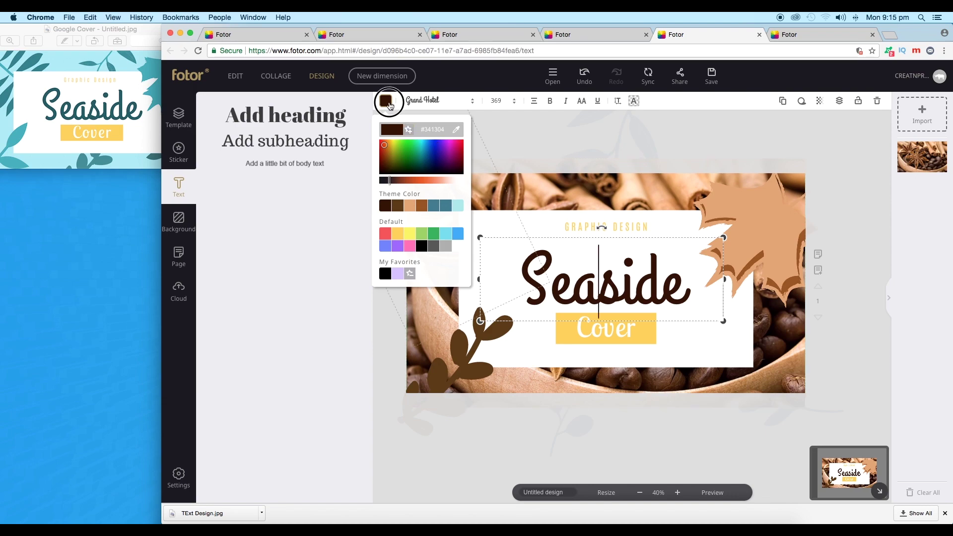
{"action": "left_click", "coordinate": [471, 107]}
Recolour the yellow bar behind "Cover" to the peach tone #EDB07D sampled from the coffee photo.
{"action": "scroll", "coordinate": [582, 198], "scroll_direction": "down", "scroll_amount": 3}
{"action": "scroll", "coordinate": [475, 218], "scroll_direction": "up", "scroll_amount": 5}
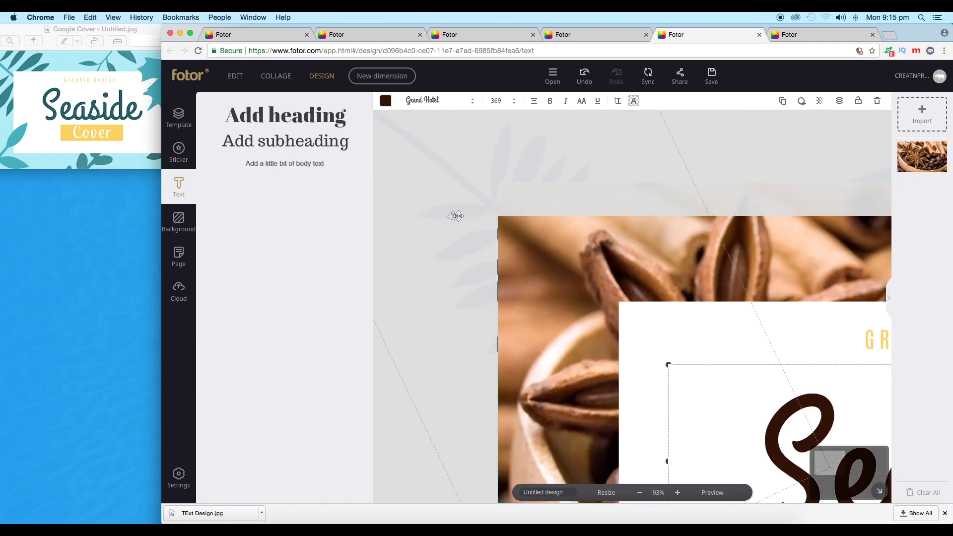
{"action": "scroll", "coordinate": [441, 215], "scroll_direction": "down", "scroll_amount": 6}
{"action": "scroll", "coordinate": [660, 323], "scroll_direction": "up", "scroll_amount": 4}
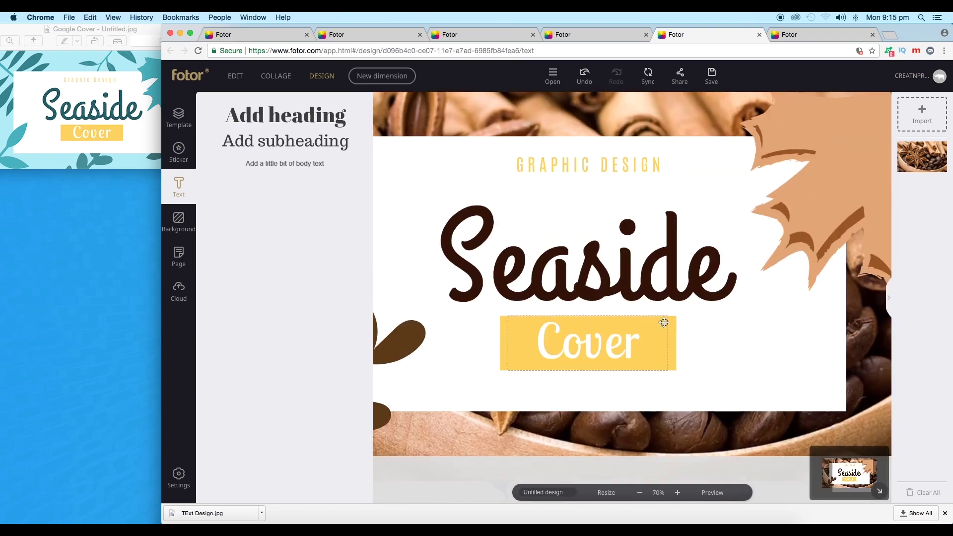
{"action": "left_click", "coordinate": [671, 322]}
{"action": "scroll", "coordinate": [685, 383], "scroll_direction": "down", "scroll_amount": 2}
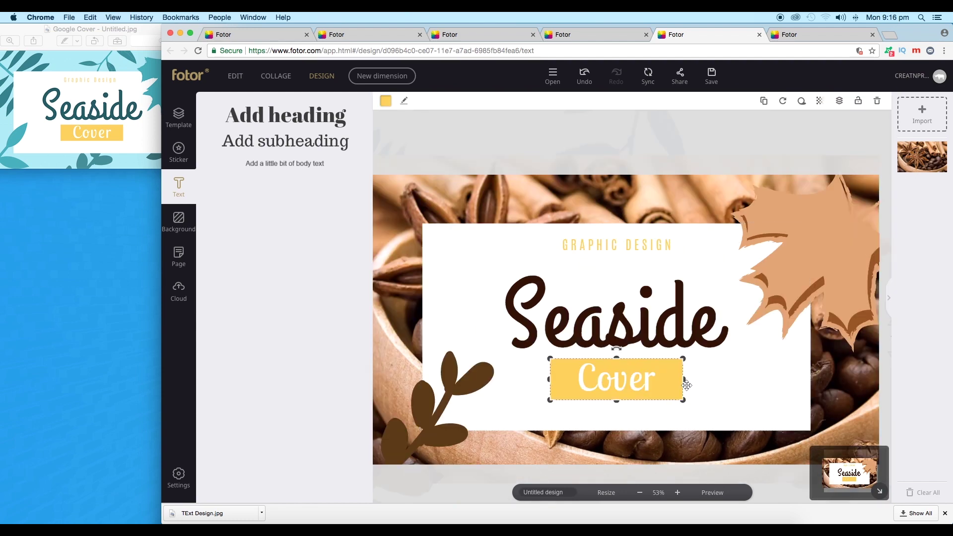
{"action": "left_click", "coordinate": [385, 102]}
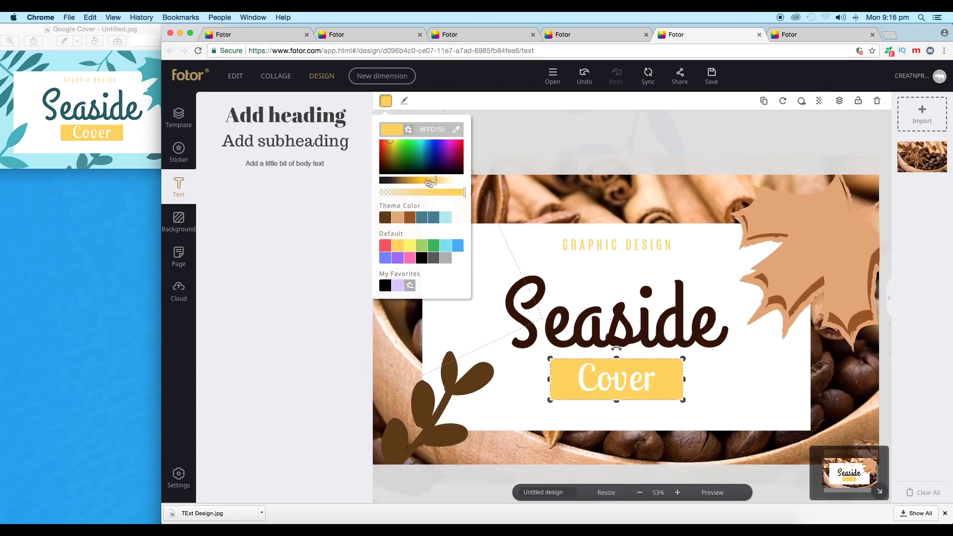
{"action": "left_click", "coordinate": [453, 131]}
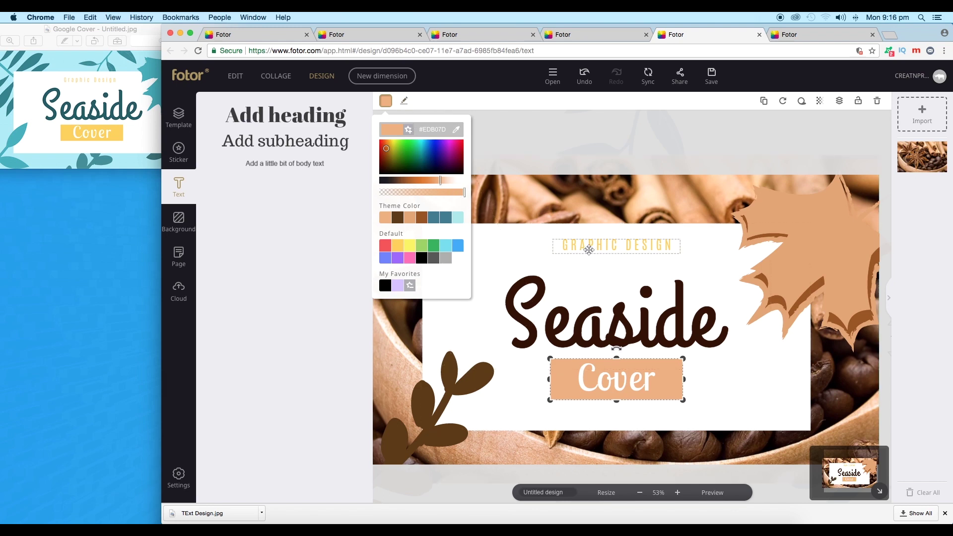
Set the "GRAPHIC DESIGN" text to the theme colour #EDB07D and deselect it.
{"action": "left_click", "coordinate": [615, 245]}
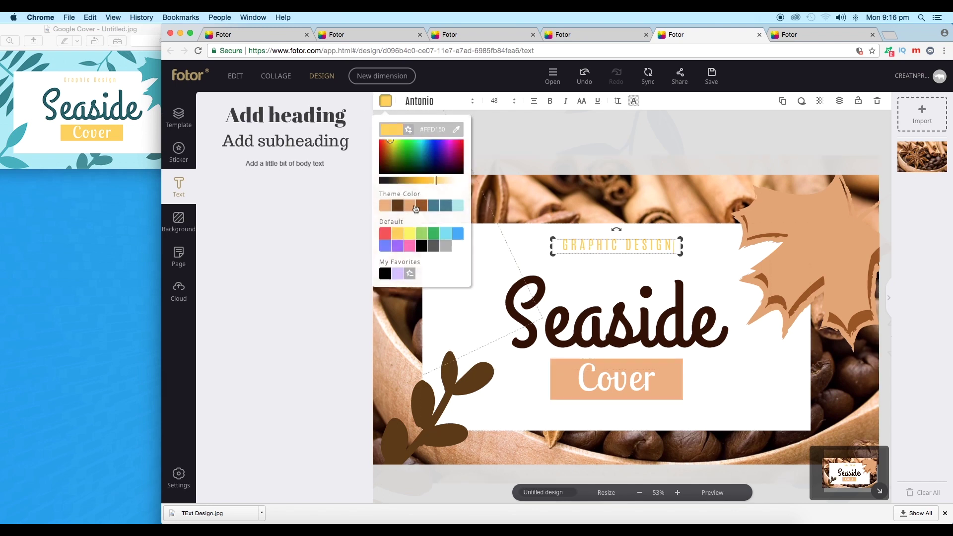
{"action": "left_click", "coordinate": [388, 202]}
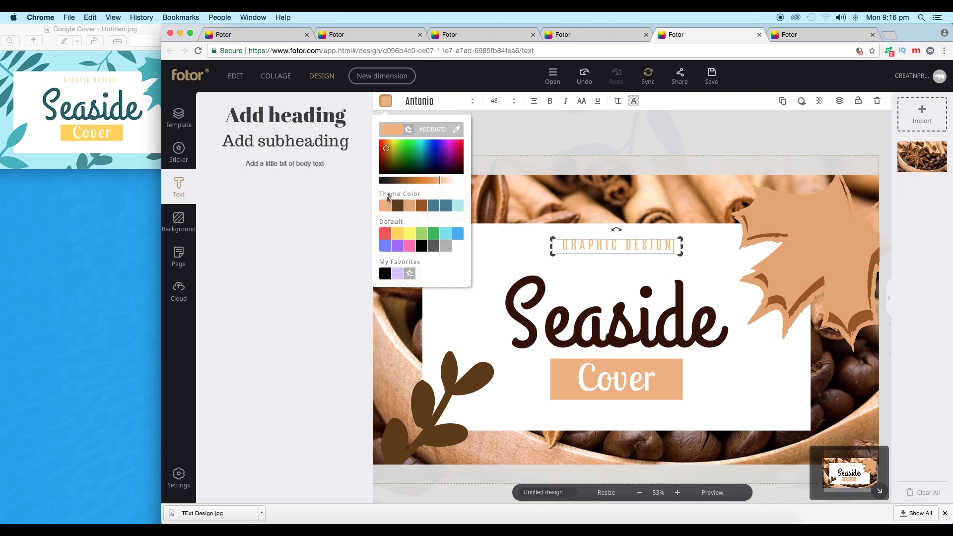
{"action": "left_click", "coordinate": [519, 142]}
Examine the recoloured cover as a whole and compare it with the original blue version in the Preview window.
{"action": "scroll", "coordinate": [610, 252], "scroll_direction": "down", "scroll_amount": 3}
{"action": "left_click", "coordinate": [655, 403]}
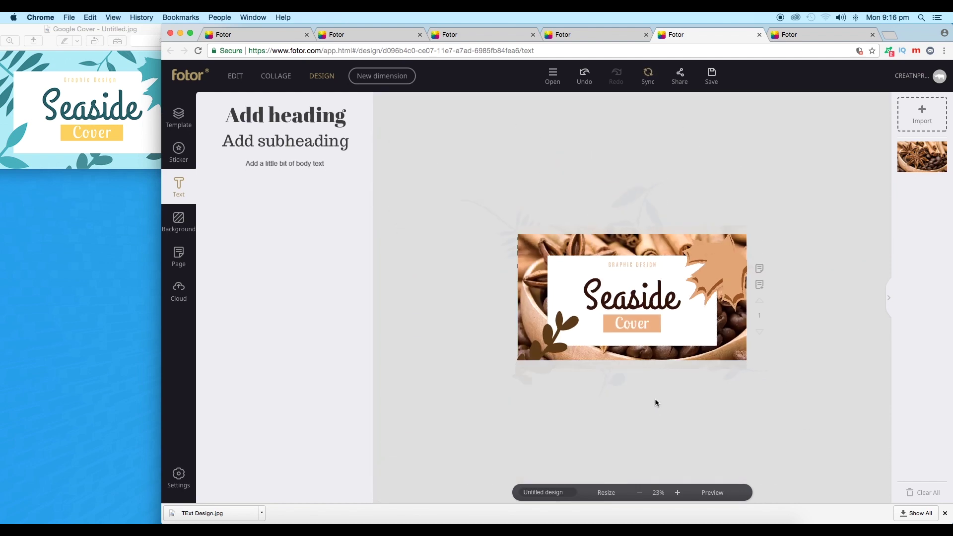
{"action": "scroll", "coordinate": [655, 398], "scroll_direction": "up", "scroll_amount": 5}
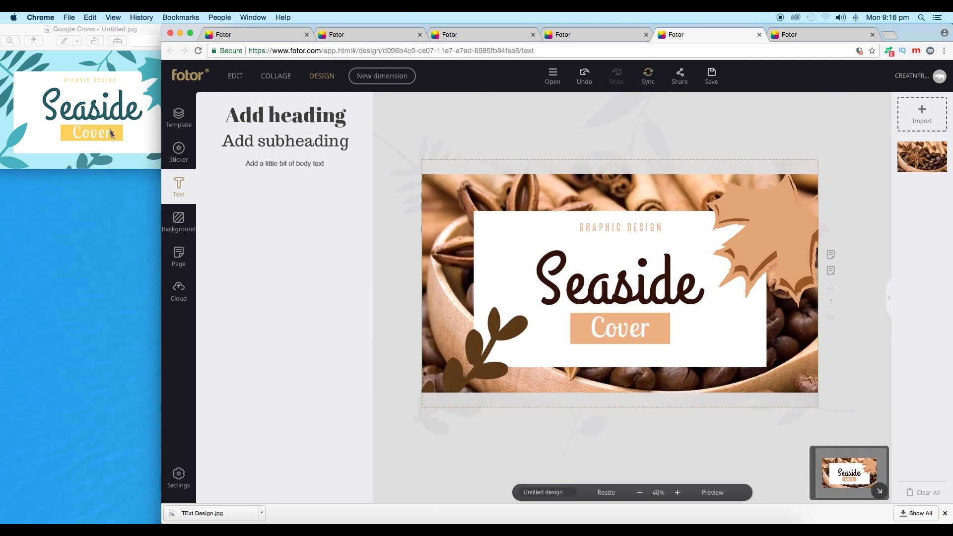
{"action": "left_click", "coordinate": [127, 35]}
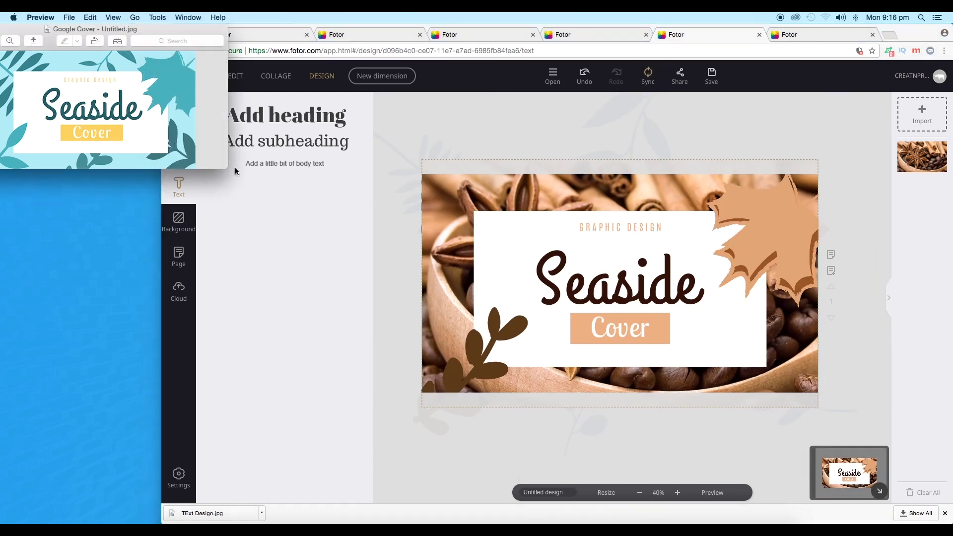
{"action": "left_click_drag", "start_coordinate": [226, 167], "coordinate": [227, 173]}
{"action": "scroll", "coordinate": [590, 281], "scroll_direction": "down", "scroll_amount": 2}
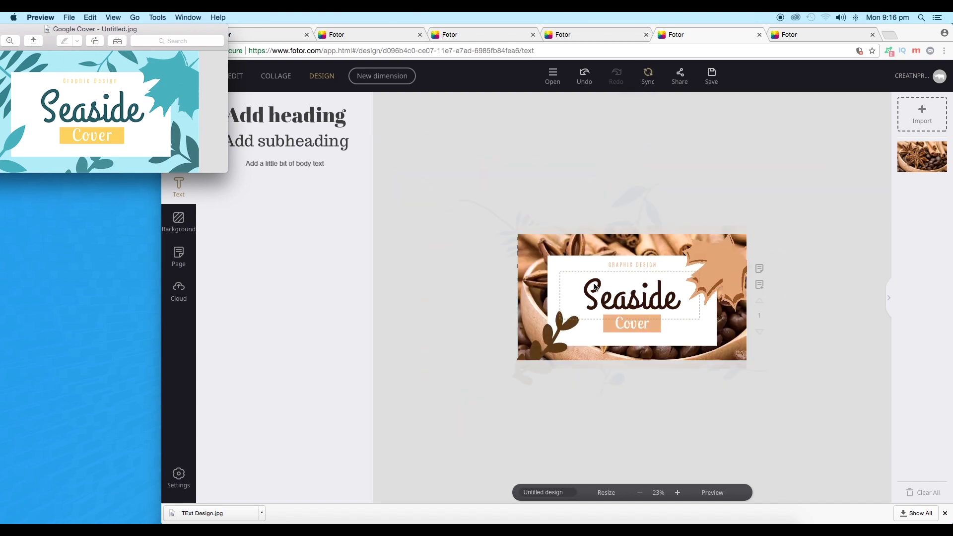
{"action": "scroll", "coordinate": [586, 282], "scroll_direction": "up", "scroll_amount": 5}
{"action": "scroll", "coordinate": [649, 303], "scroll_direction": "down", "scroll_amount": 3}
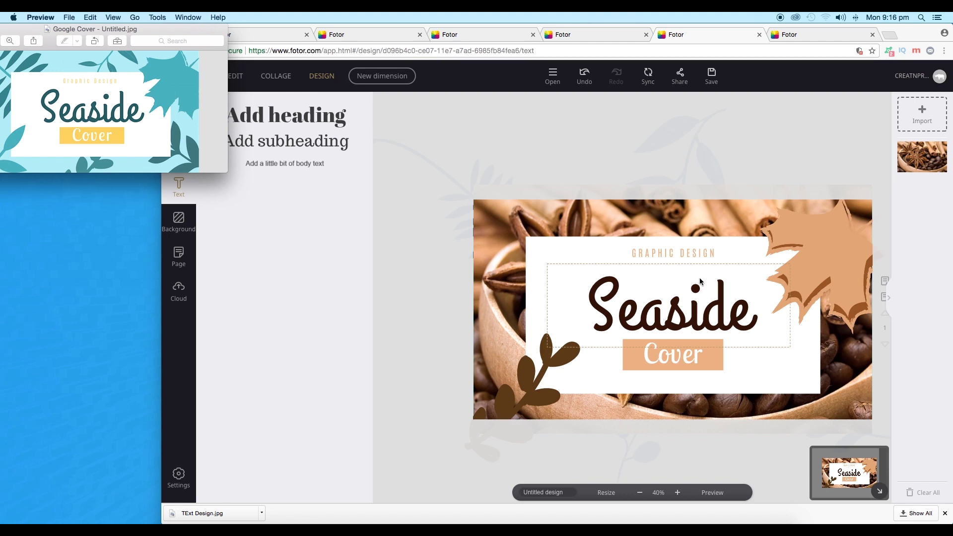
Try several preset photo effects on the coffee background photo, then restore its Original look.
{"action": "left_click", "coordinate": [520, 153]}
{"action": "left_click", "coordinate": [511, 213]}
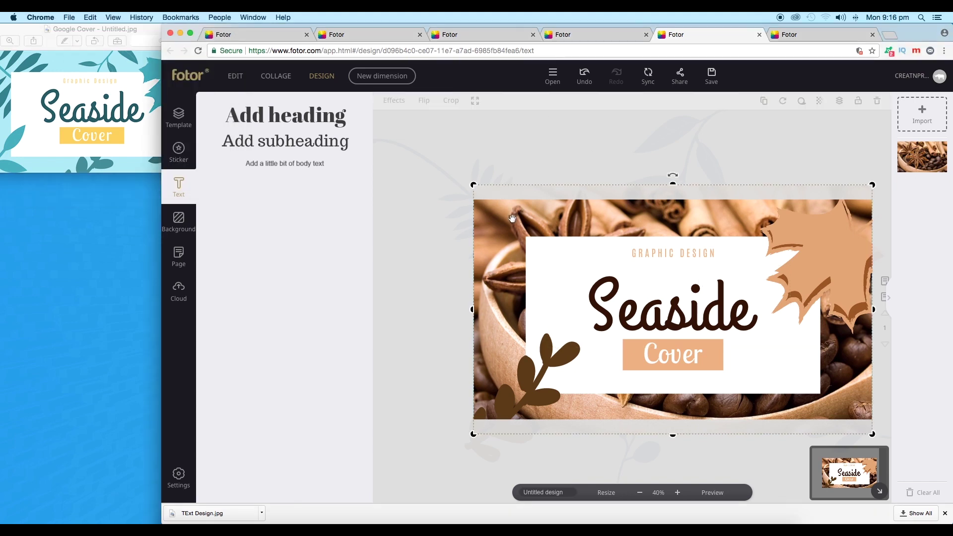
{"action": "left_click", "coordinate": [394, 100]}
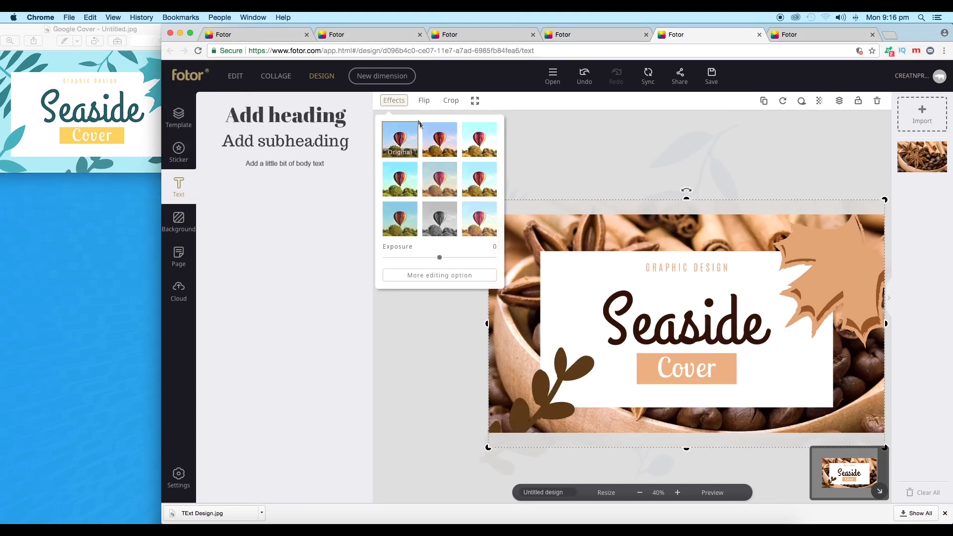
{"action": "left_click", "coordinate": [407, 189]}
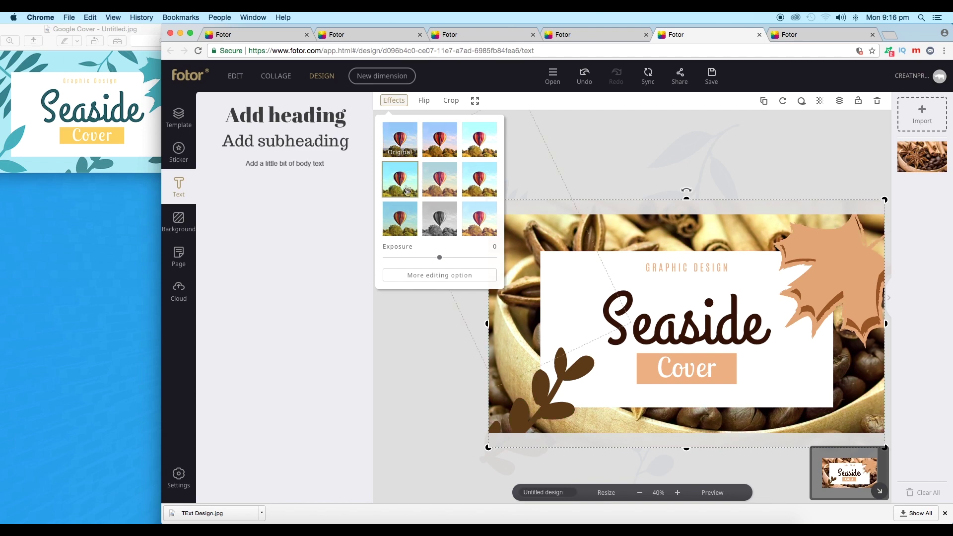
{"action": "left_click", "coordinate": [400, 219]}
{"action": "left_click", "coordinate": [485, 214]}
{"action": "left_click", "coordinate": [487, 192]}
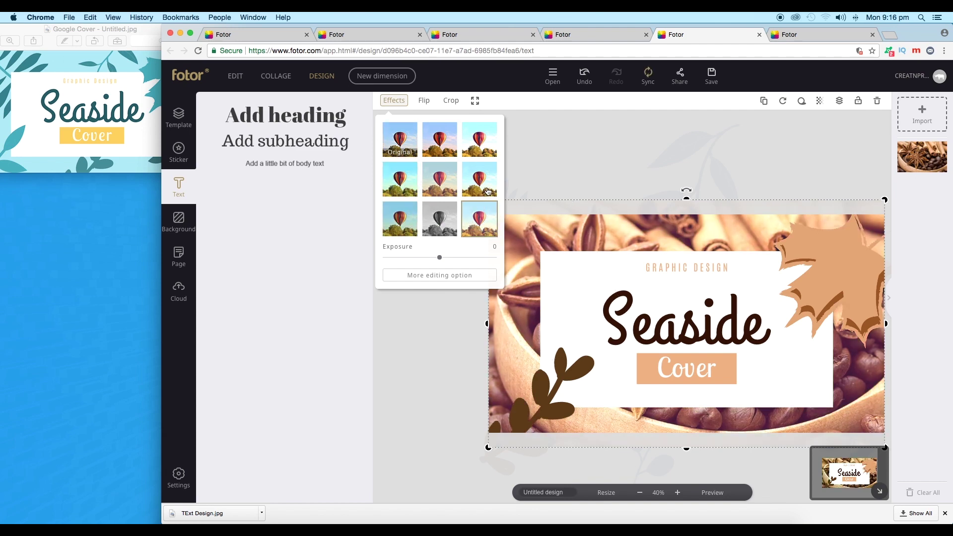
{"action": "left_click", "coordinate": [452, 146]}
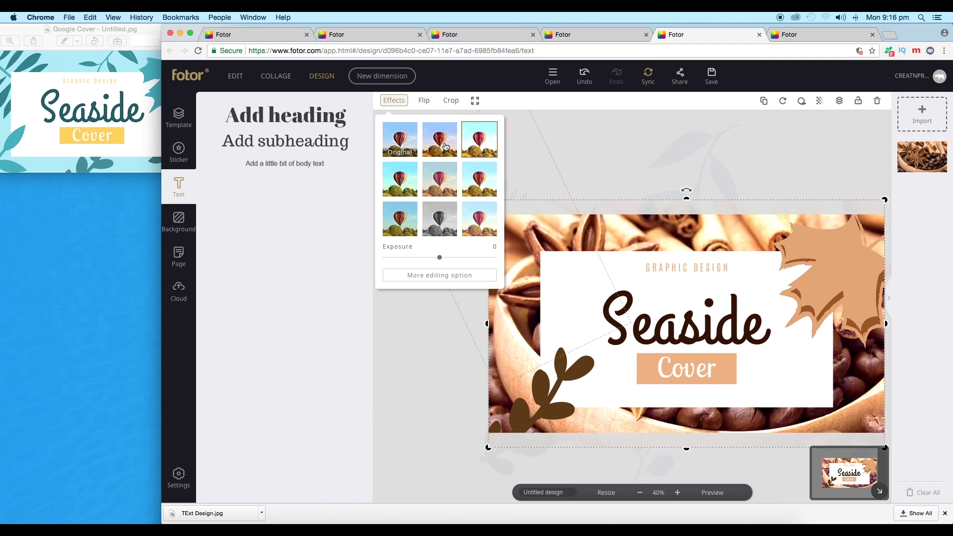
{"action": "left_click", "coordinate": [446, 184]}
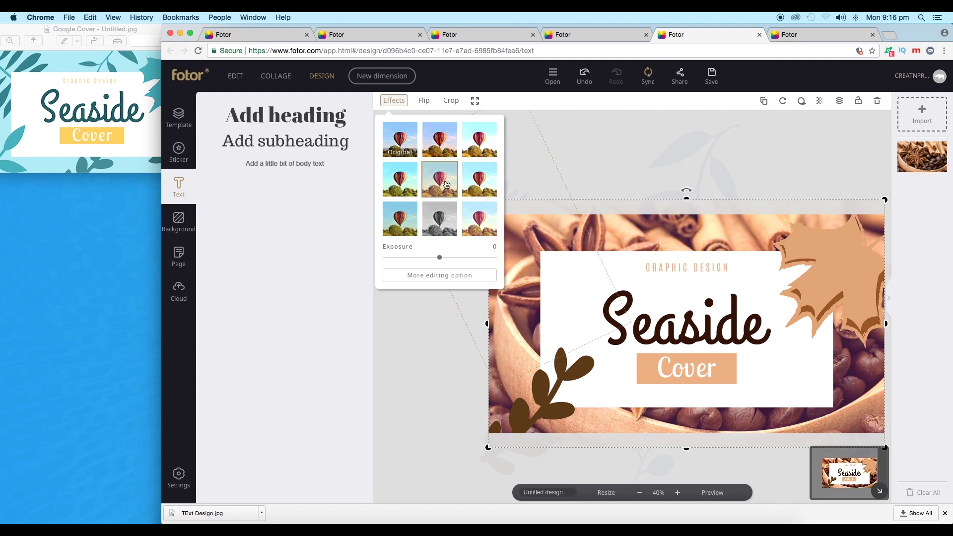
{"action": "left_click", "coordinate": [407, 148]}
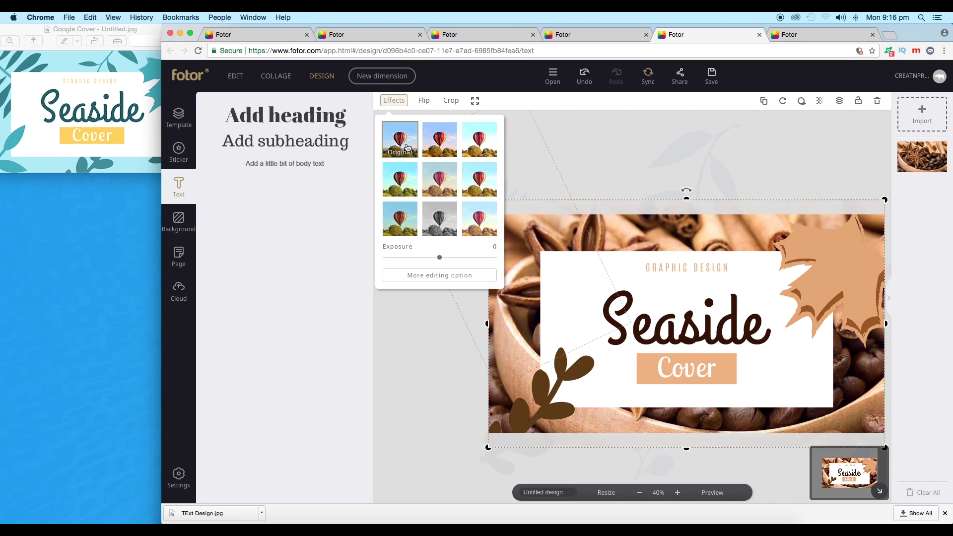
Try flipping the coffee background photo, flip it back and deselect it.
{"action": "left_click", "coordinate": [425, 101]}
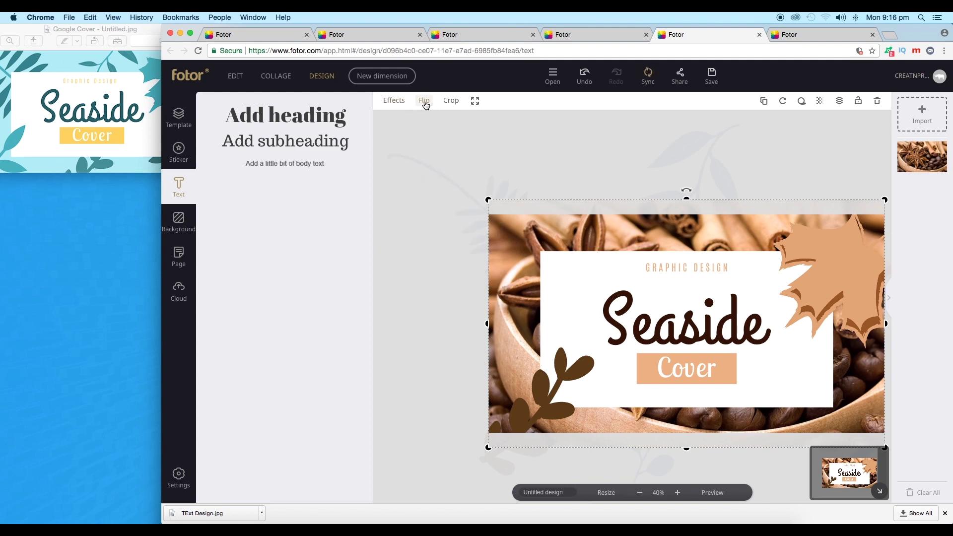
{"action": "left_click", "coordinate": [424, 102]}
{"action": "left_click", "coordinate": [434, 149]}
{"action": "left_click", "coordinate": [435, 149]}
{"action": "left_click", "coordinate": [523, 99]}
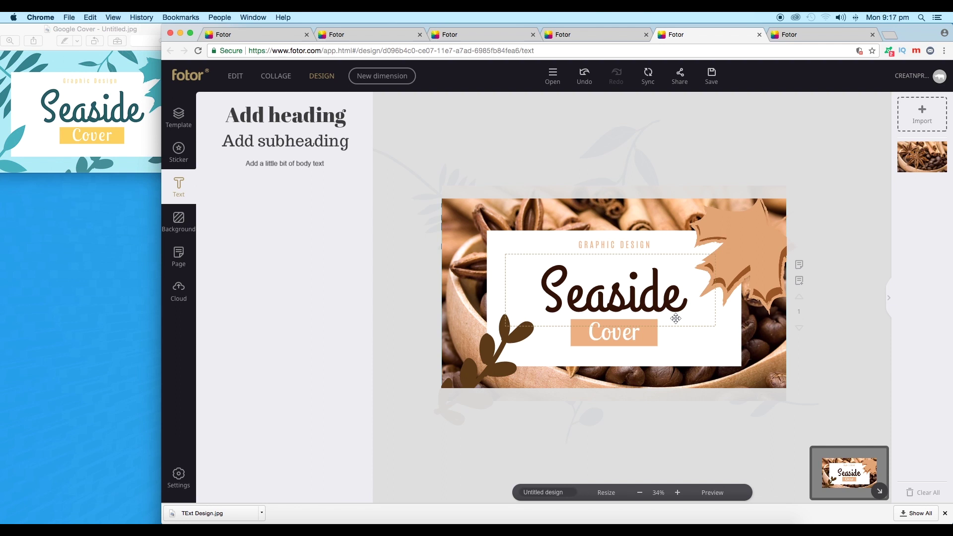
{"action": "key", "text": "super+Tab"}
{"action": "scroll", "coordinate": [529, 340], "scroll_direction": "up", "scroll_amount": 2}
{"action": "left_click", "coordinate": [530, 341]}
{"action": "scroll", "coordinate": [548, 339], "scroll_direction": "up", "scroll_amount": 4}
{"action": "left_click", "coordinate": [721, 234]}
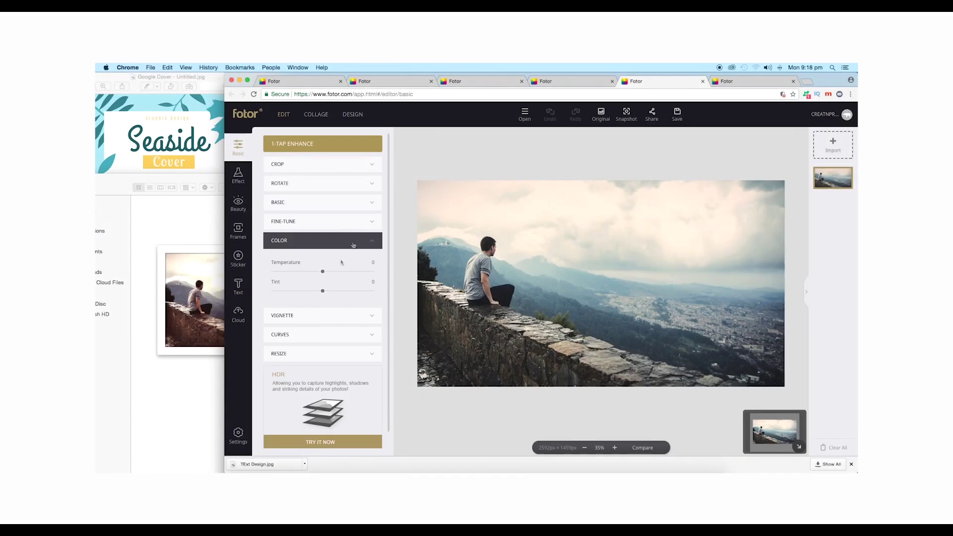
Adjust the colour temperature of the photo showing the man seated on the stone wall.
{"action": "left_click_drag", "start_coordinate": [317, 273], "coordinate": [292, 272]}
{"action": "left_click", "coordinate": [337, 281]}
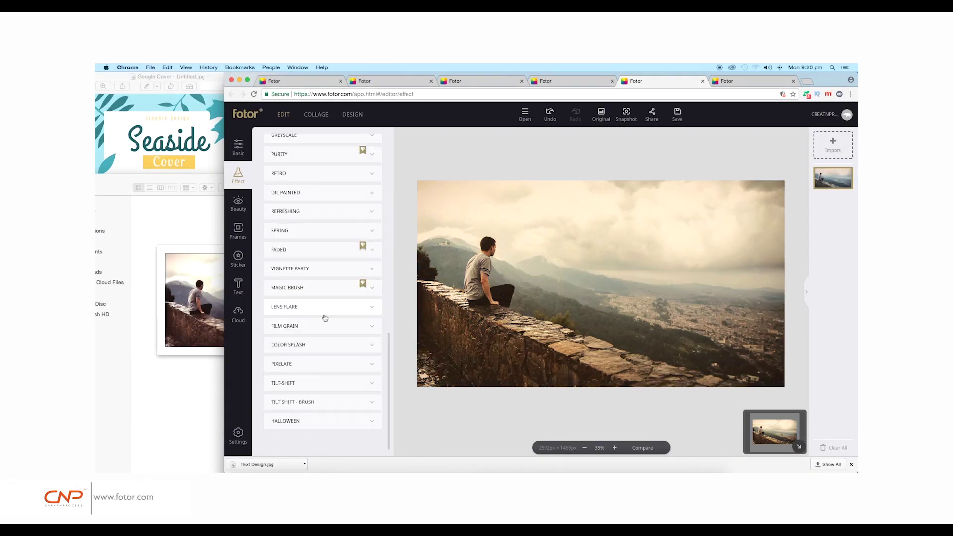
Add a linear Tilt-Shift to the photo of the seated man, with a blur intensity of 22%.
{"action": "left_click", "coordinate": [323, 328]}
{"action": "left_click_drag", "start_coordinate": [362, 413], "coordinate": [298, 408]}
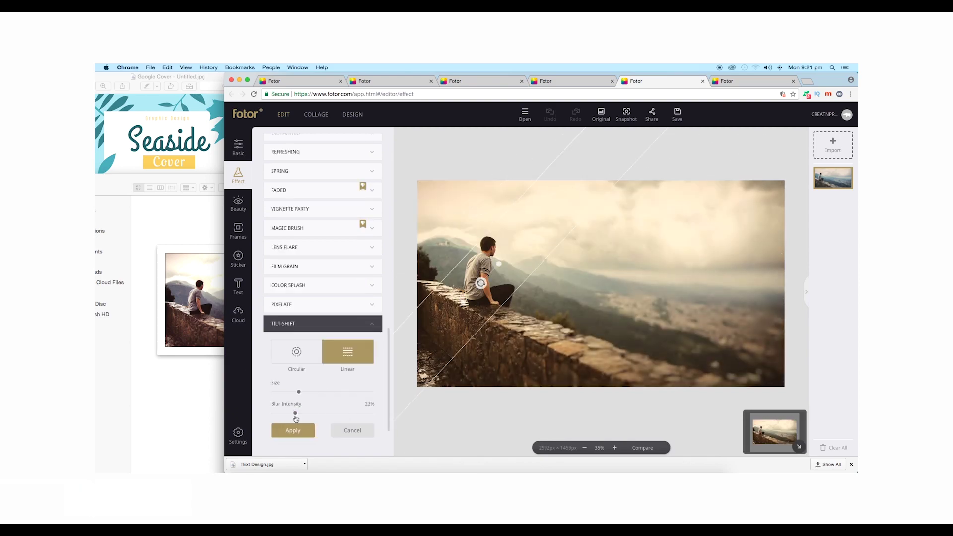